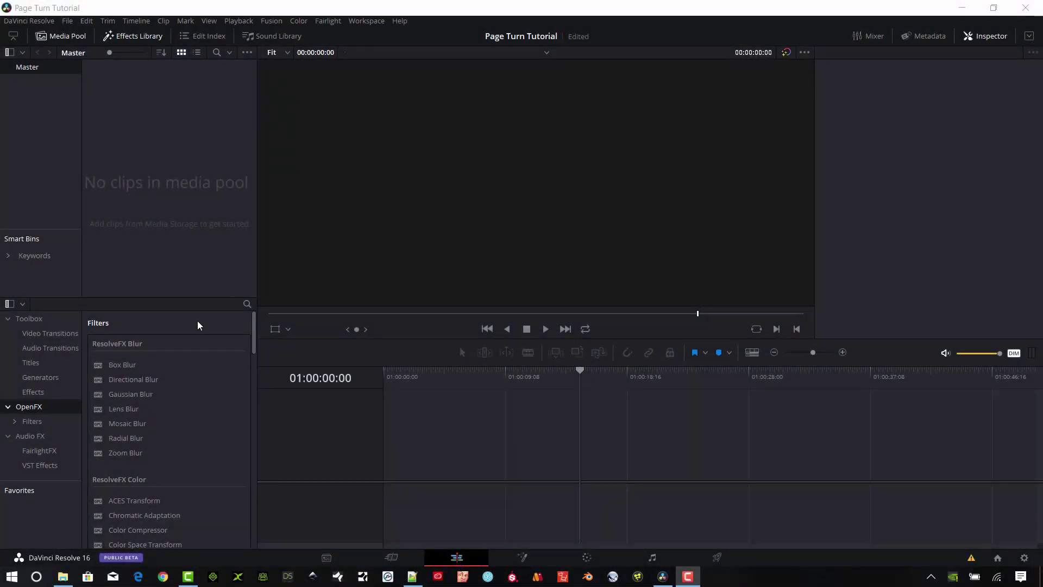
# Create a timeline from a Fusion Composition effect, extend the clip to 15 seconds, and open it on the Fusion page.
pyautogui.click(34, 392)
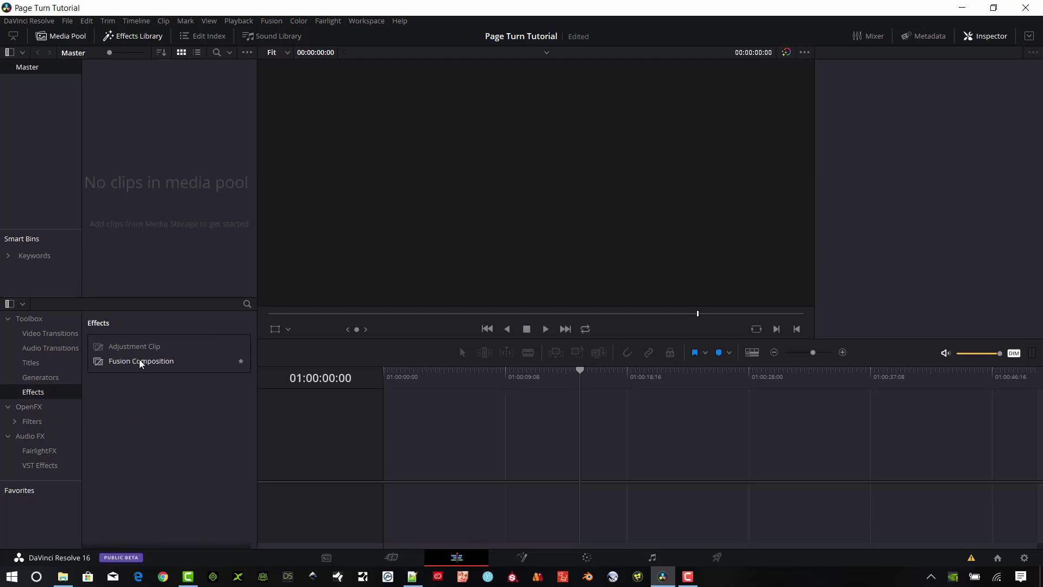
pyautogui.moveTo(126, 363); pyautogui.dragTo(385, 466)
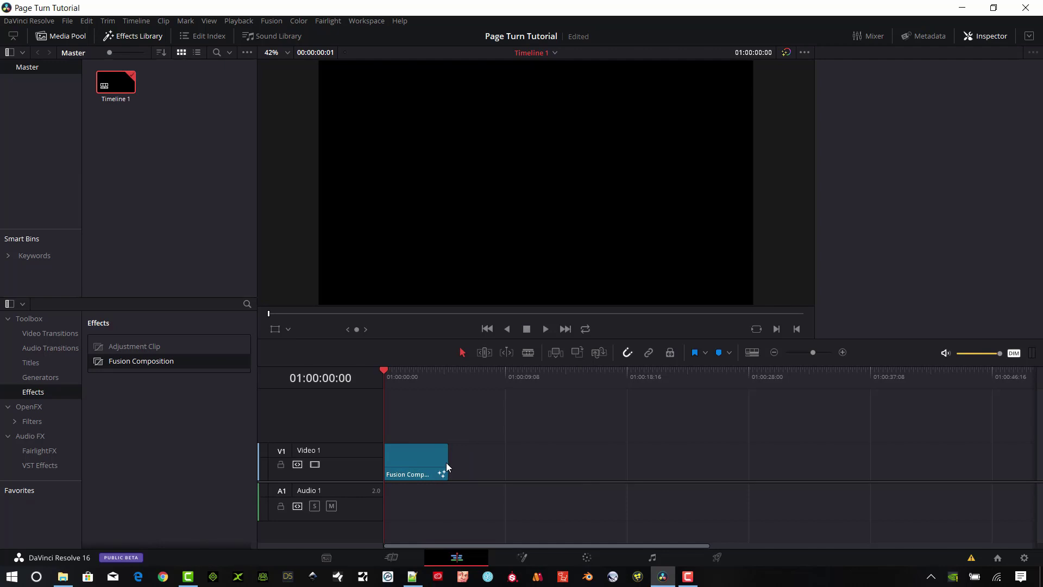
pyautogui.moveTo(446, 456); pyautogui.dragTo(596, 445)
pyautogui.click(596, 376)
pyautogui.click(578, 393)
pyautogui.click(444, 468)
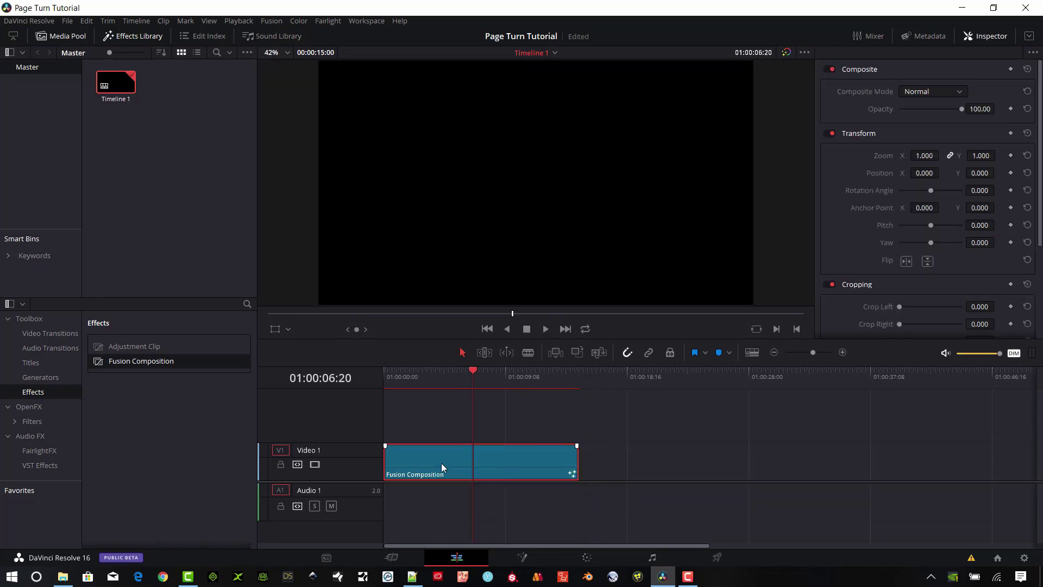
pyautogui.click(522, 557)
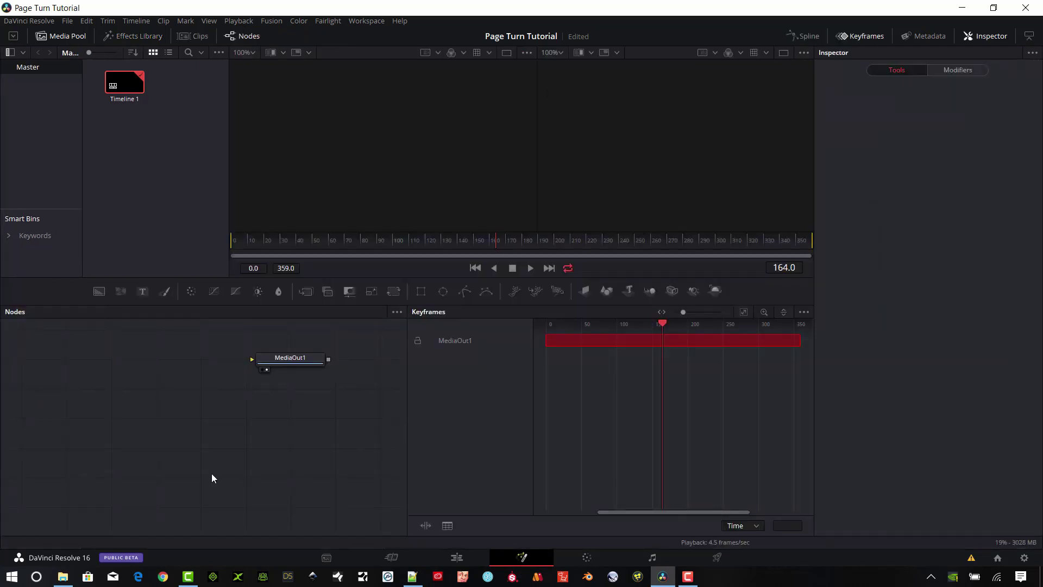
pyautogui.moveTo(137, 457)
pyautogui.mouseDown()
pyautogui.moveTo(198, 481)
pyautogui.moveTo(219, 464)
pyautogui.moveTo(105, 431)
pyautogui.moveTo(118, 452)
pyautogui.mouseUp()
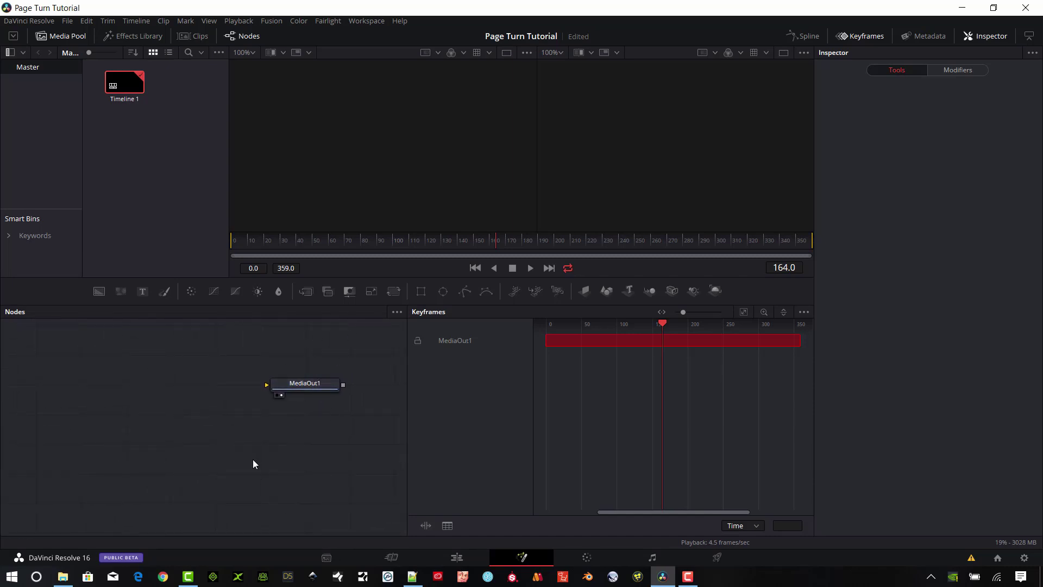
# Bring clips 00072 and 00082 from the Mammals folder into the node graph and delete the Merge node joining them.
pyautogui.click(62, 577)
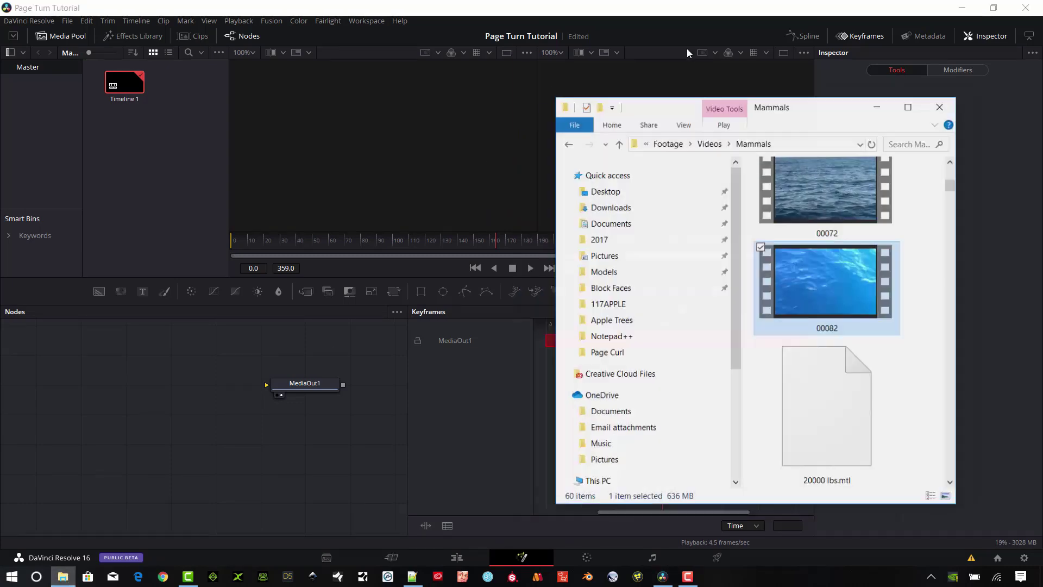
pyautogui.click(838, 197)
pyautogui.click(832, 337)
pyautogui.click(889, 302)
pyautogui.keyDown('ctrl'); pyautogui.click(837, 348); pyautogui.keyUp('ctrl')
pyautogui.moveTo(837, 348); pyautogui.dragTo(82, 479)
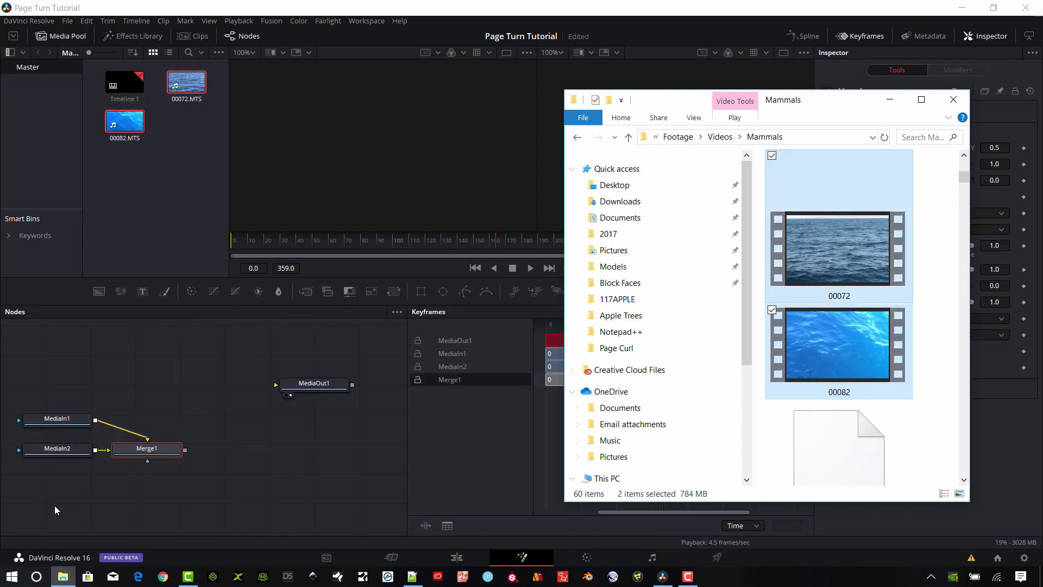
pyautogui.click(174, 451)
pyautogui.press('Delete')
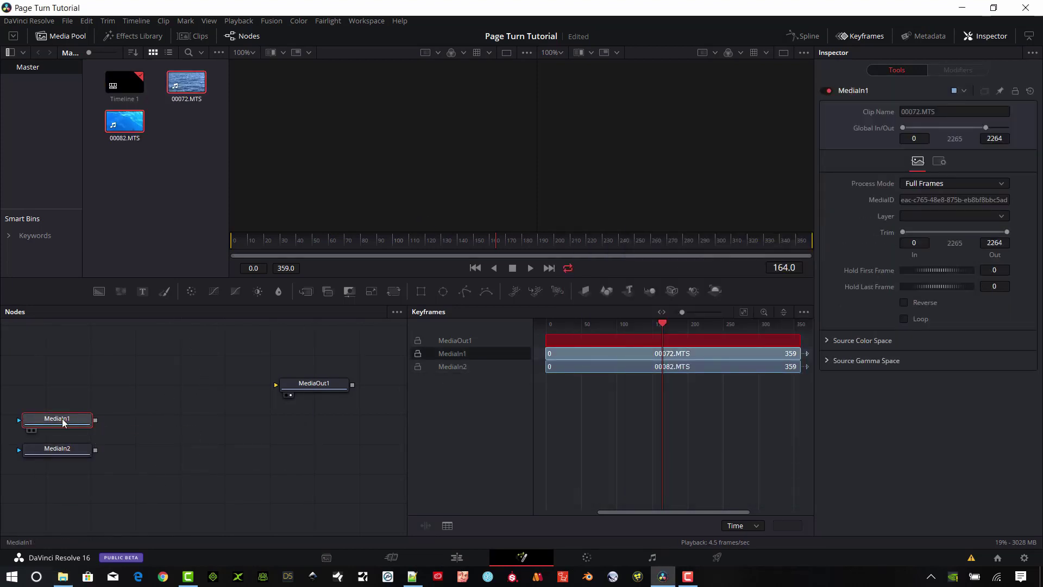
# Space the two media nodes apart and preview MediaIn1 in the first viewer and MediaIn2 in the second at frame 152.
pyautogui.moveTo(57, 419); pyautogui.dragTo(74, 385)
pyautogui.moveTo(261, 239); pyautogui.dragTo(447, 242)
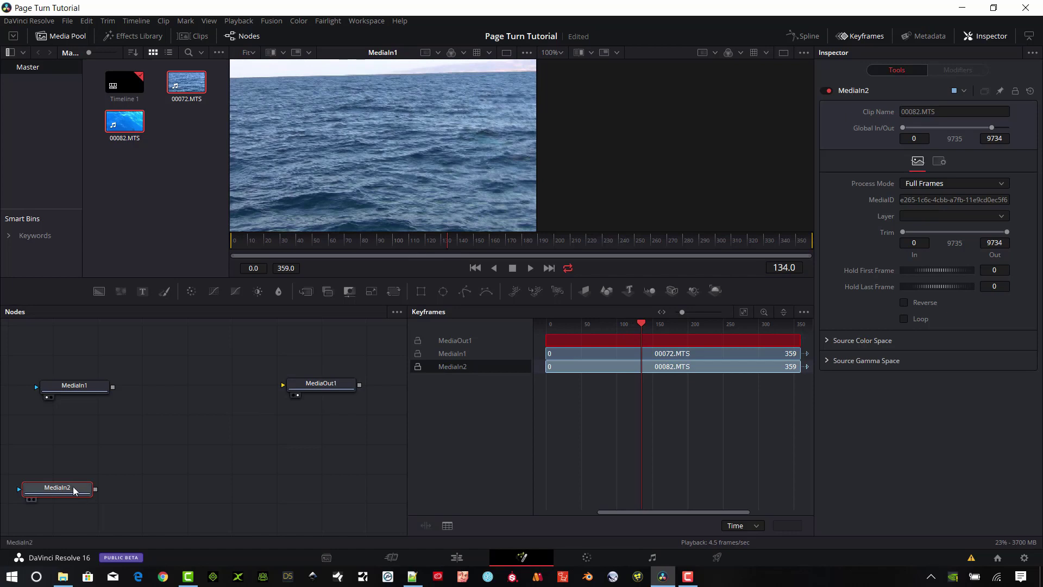
pyautogui.press('2')
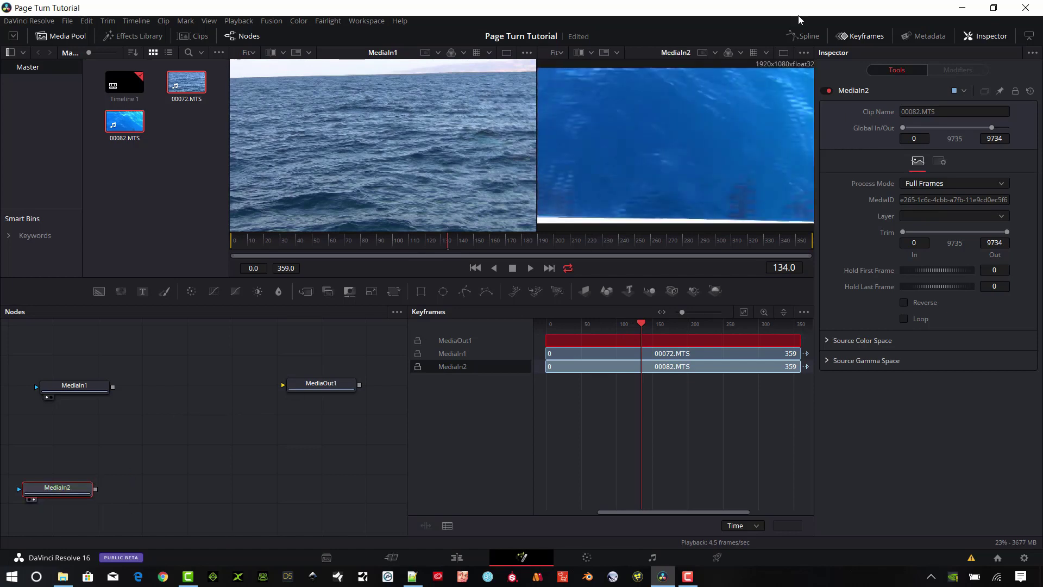
pyautogui.moveTo(430, 243); pyautogui.dragTo(477, 244)
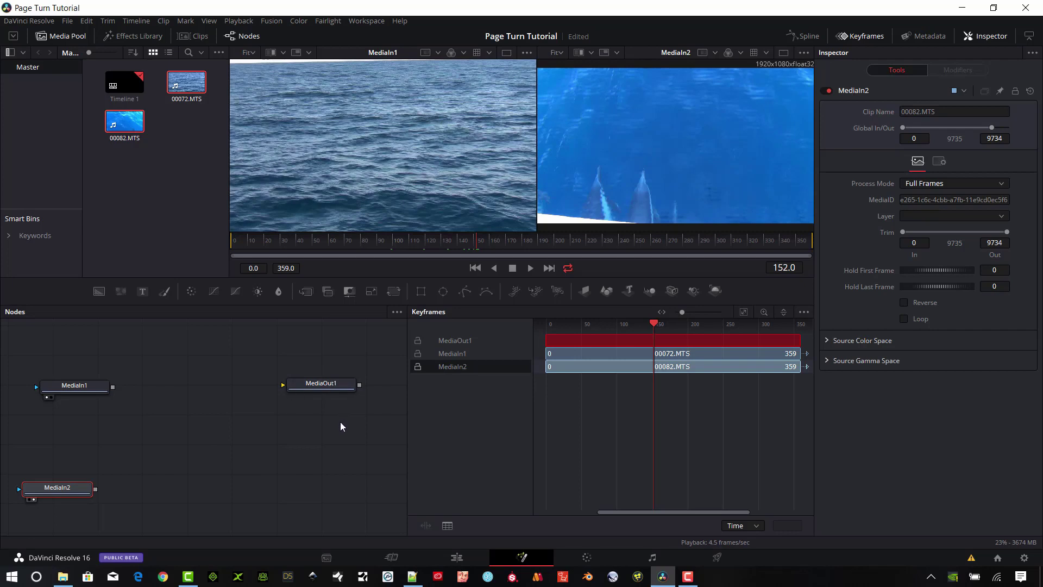
pyautogui.moveTo(92, 388); pyautogui.dragTo(74, 376)
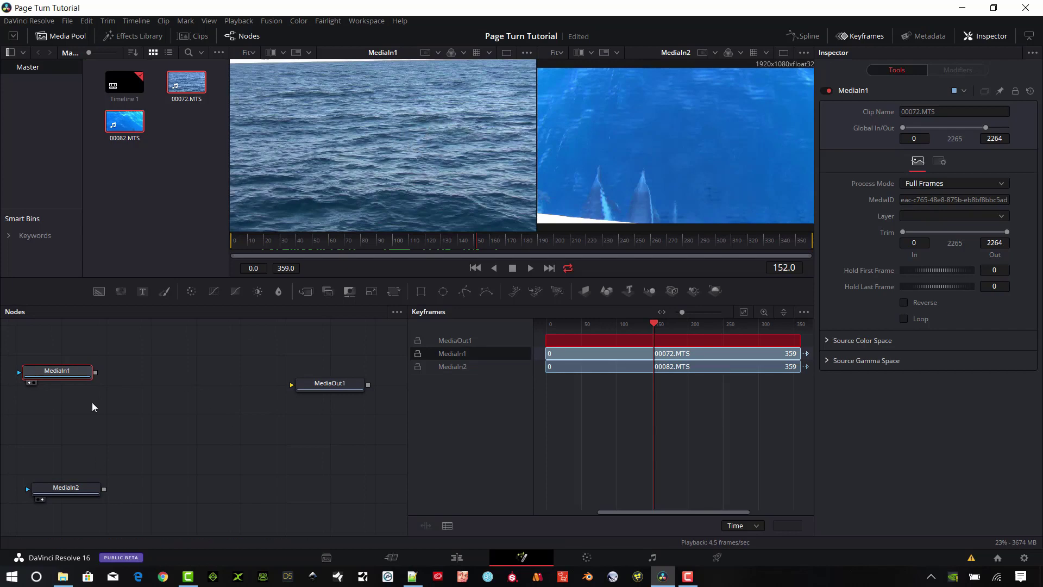
pyautogui.moveTo(76, 371); pyautogui.dragTo(76, 399)
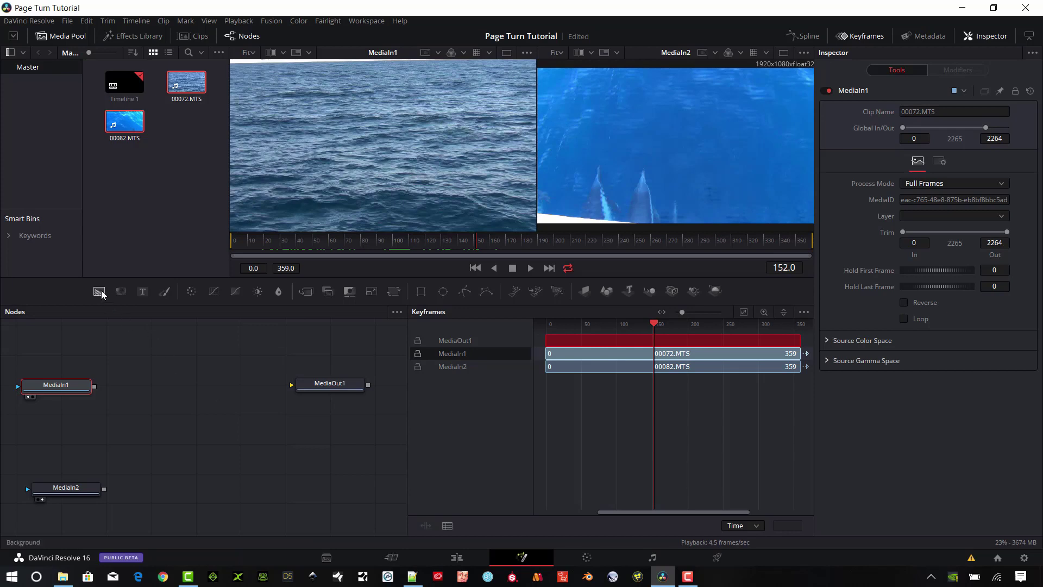
# Add a Text node above MediaIn1 with the styled text "Whales".
pyautogui.moveTo(143, 292); pyautogui.dragTo(65, 408)
pyautogui.click(74, 354)
pyautogui.click(927, 190)
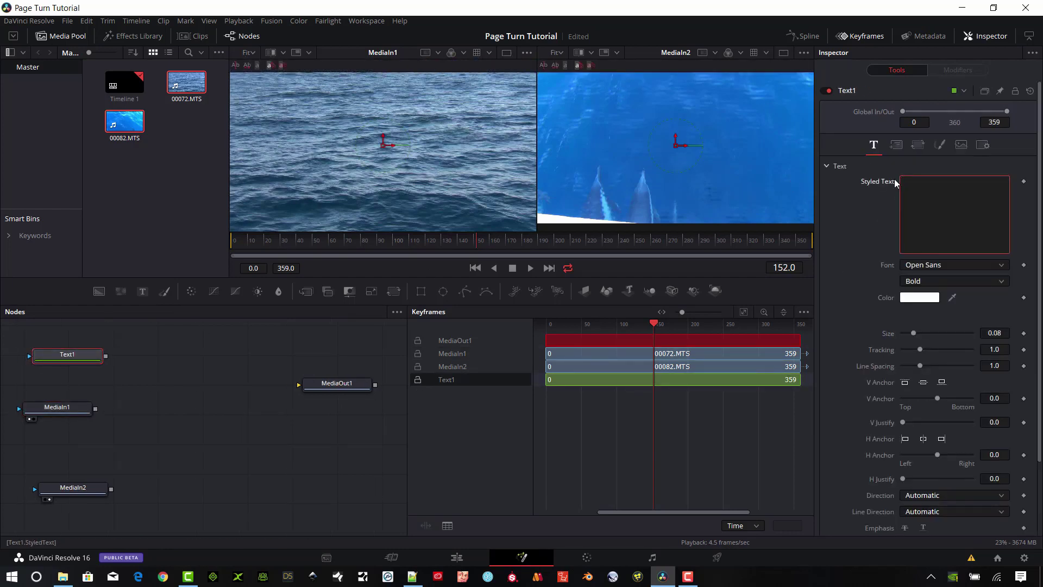
pyautogui.write('Whales')
# Color the Whales text dark blue (#00007f) and enlarge its size to about 0.2.
pyautogui.click(922, 301)
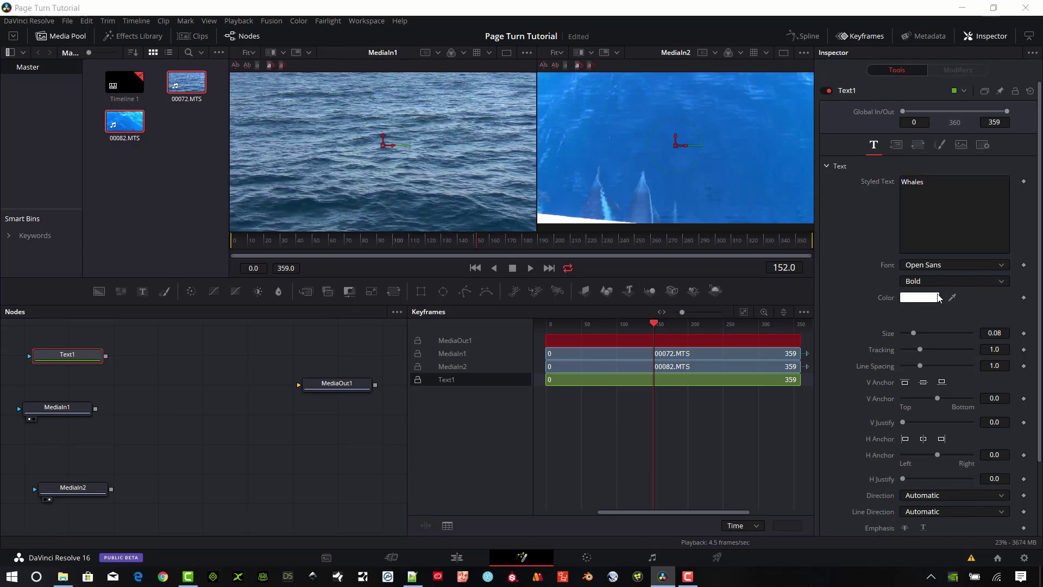
pyautogui.click(382, 213)
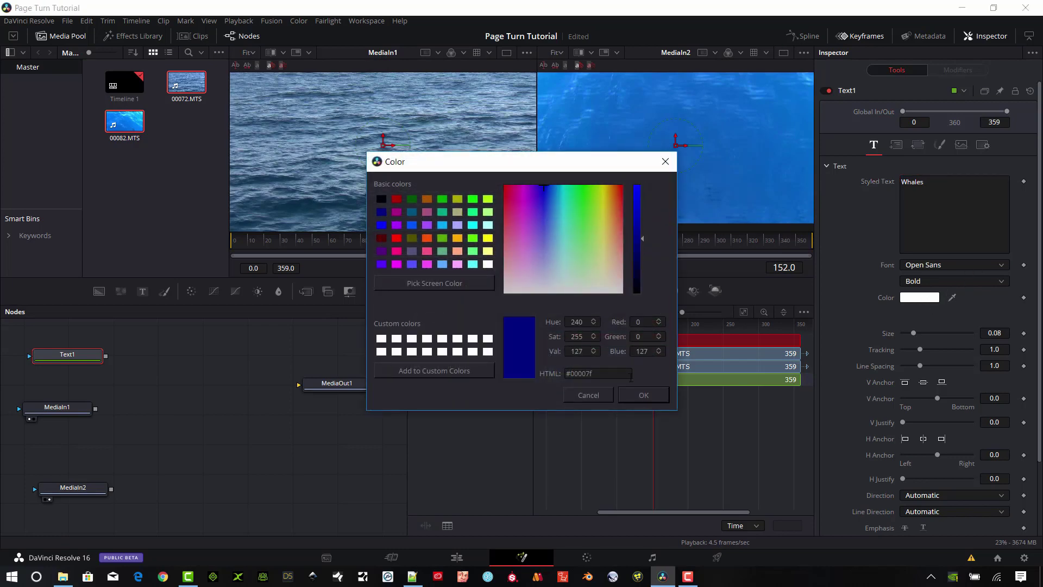
pyautogui.click(642, 392)
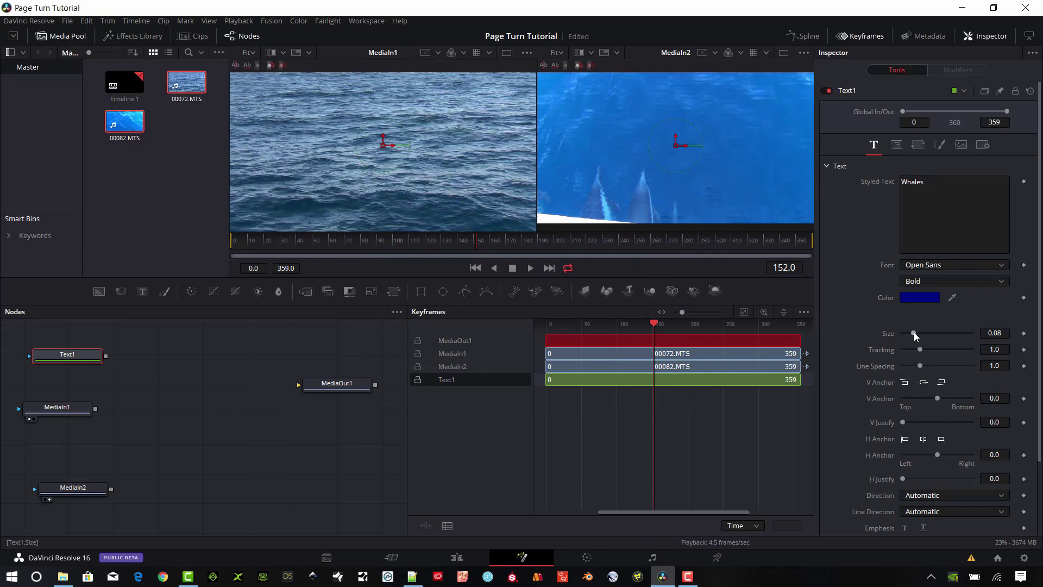
pyautogui.moveTo(916, 332); pyautogui.dragTo(934, 330)
# Show the Text1 node in the first viewer and move the Whales title up near the top of the frame.
pyautogui.moveTo(81, 360); pyautogui.dragTo(333, 210)
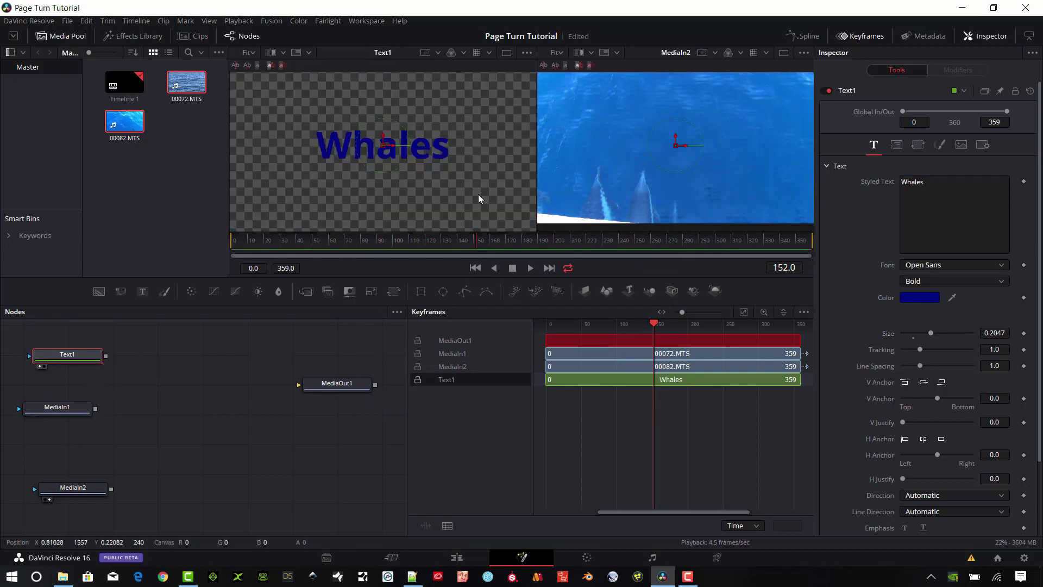
pyautogui.moveTo(384, 146); pyautogui.dragTo(385, 104)
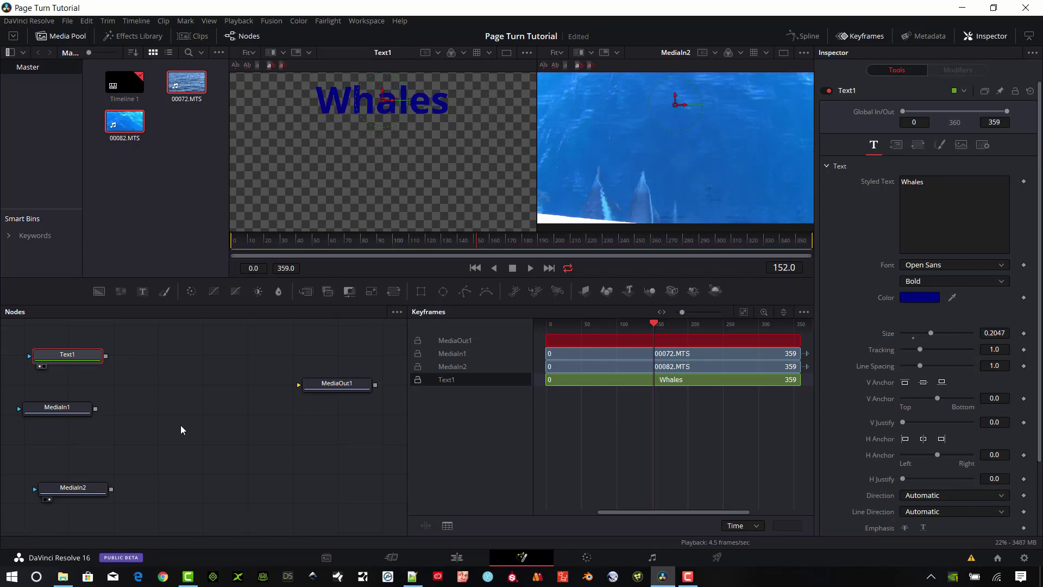
pyautogui.click(138, 402)
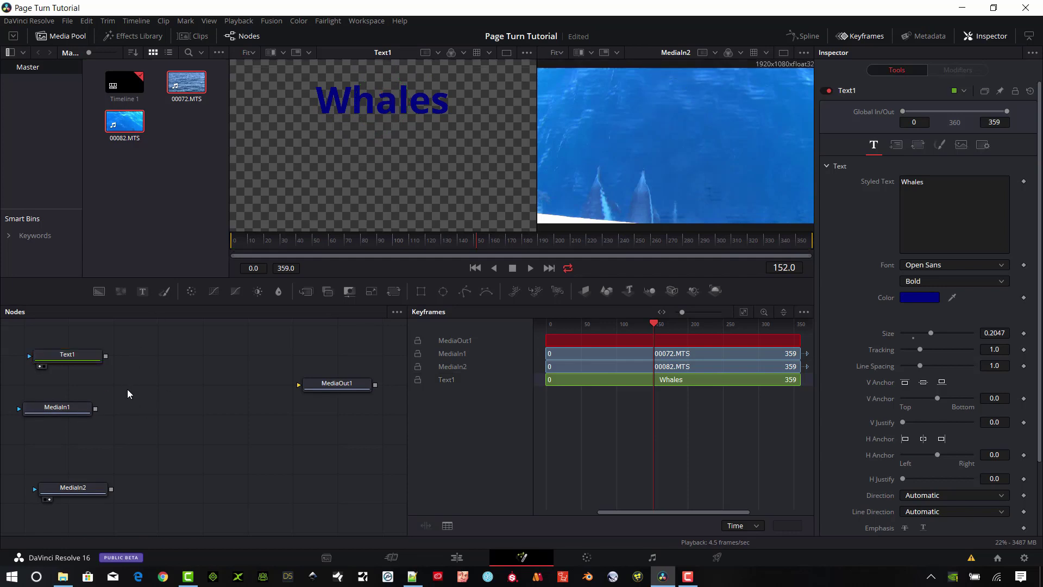
# Add a Background generator node and arrange it between Text1 and MediaIn1.
pyautogui.rightClick(126, 390)
pyautogui.moveTo(158, 399)
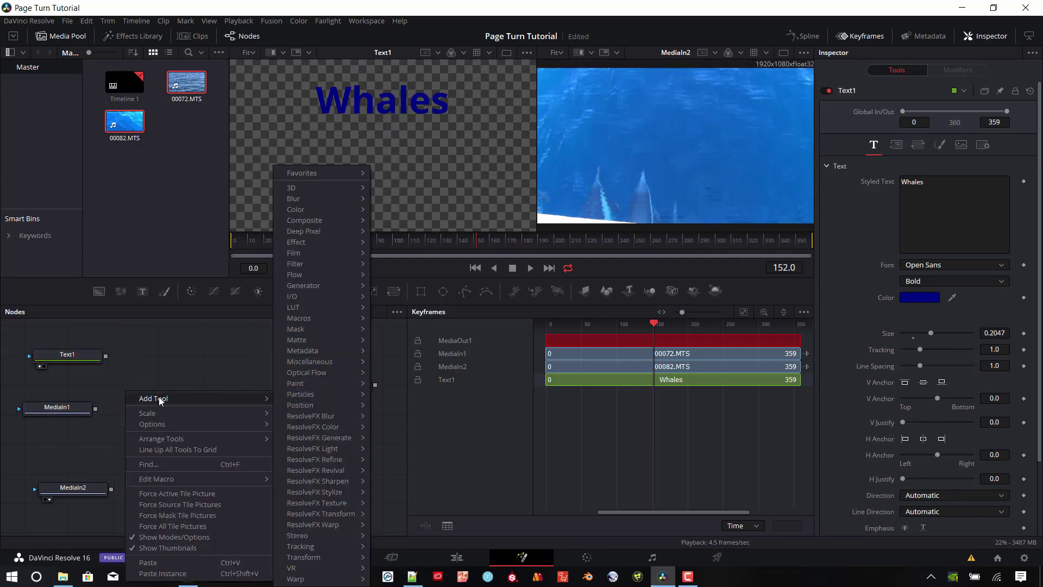
pyautogui.moveTo(332, 286)
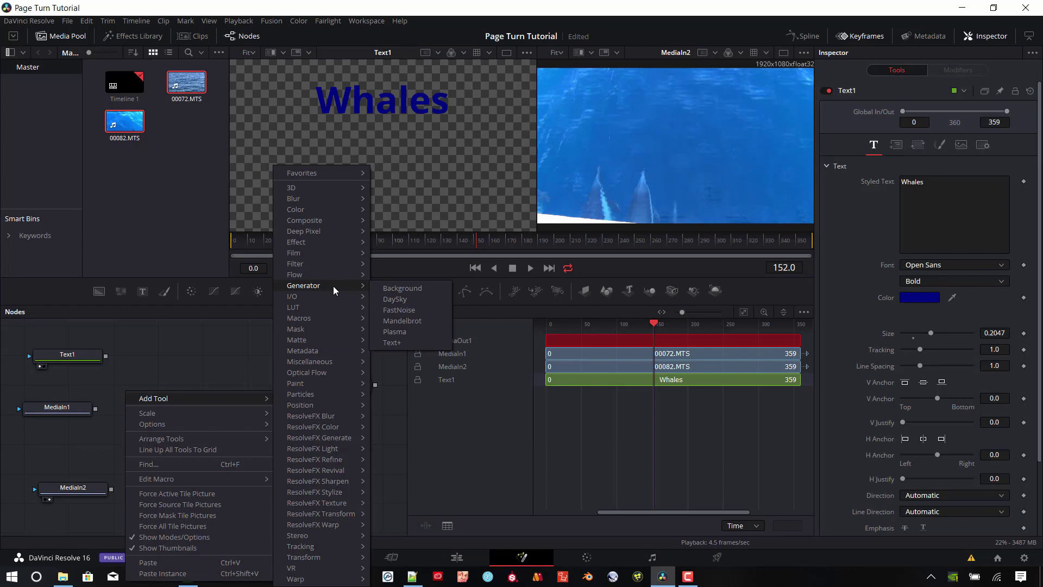
pyautogui.click(397, 289)
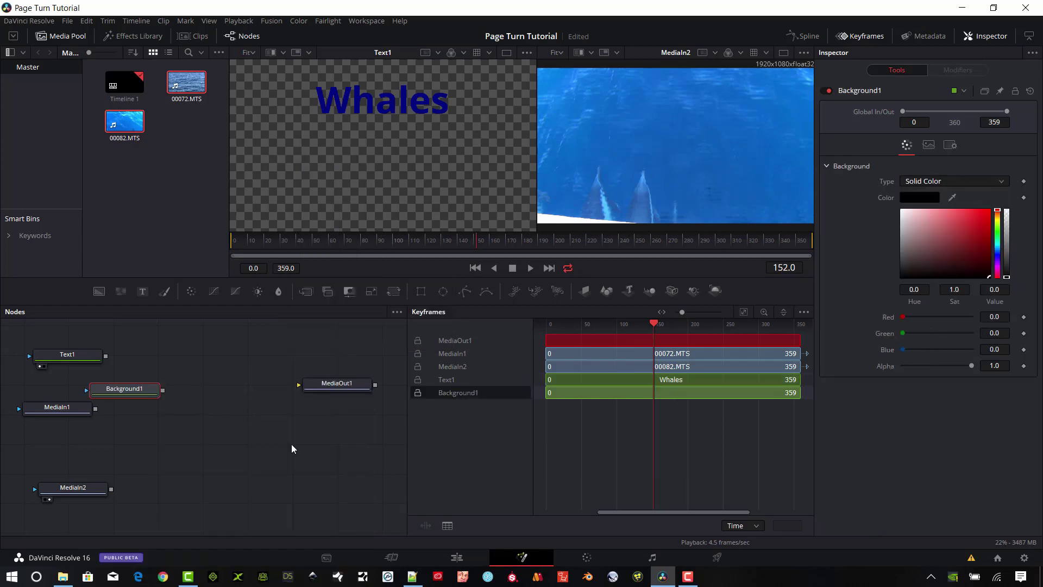
pyautogui.moveTo(81, 411); pyautogui.dragTo(85, 437)
pyautogui.moveTo(128, 393); pyautogui.dragTo(74, 381)
pyautogui.click(90, 386)
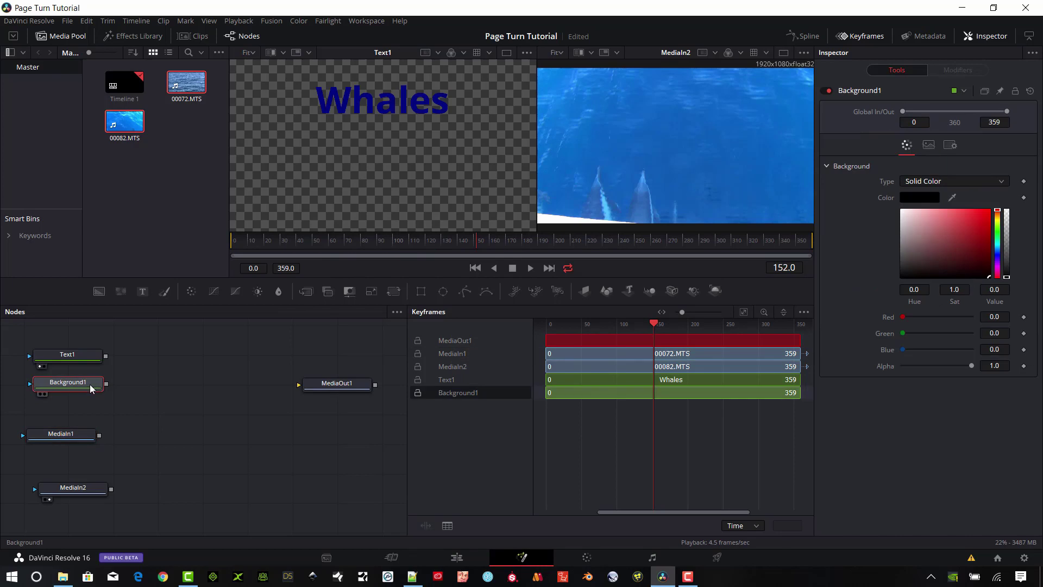
# Set the Background1 node's solid color to white (#ffffff).
pyautogui.click(923, 200)
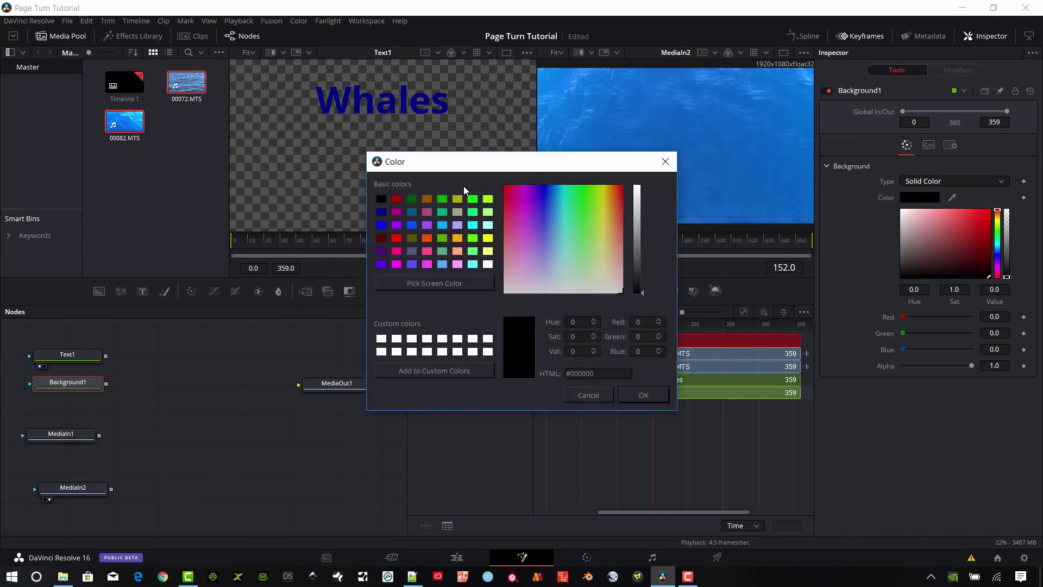
pyautogui.click(382, 339)
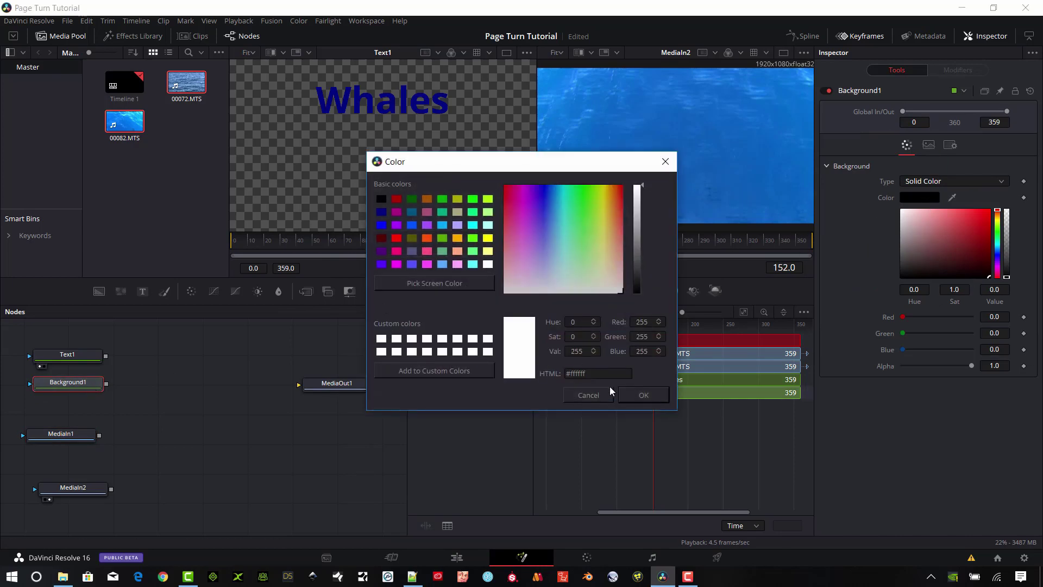
pyautogui.click(644, 398)
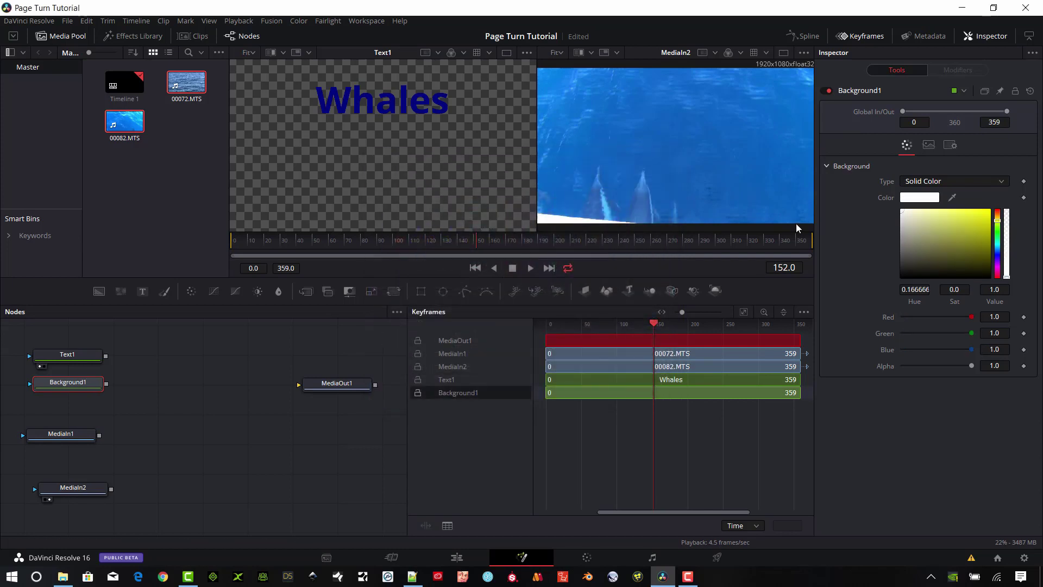
pyautogui.moveTo(76, 387); pyautogui.dragTo(73, 389)
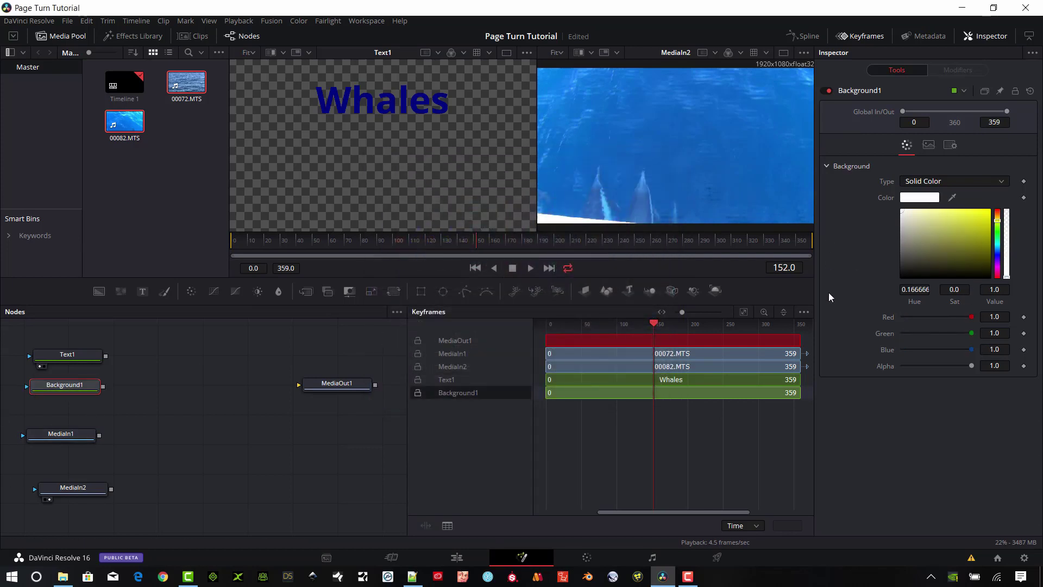
# Customize the Background1 node's image resolution with a new width and a height of 1120.
pyautogui.click(928, 145)
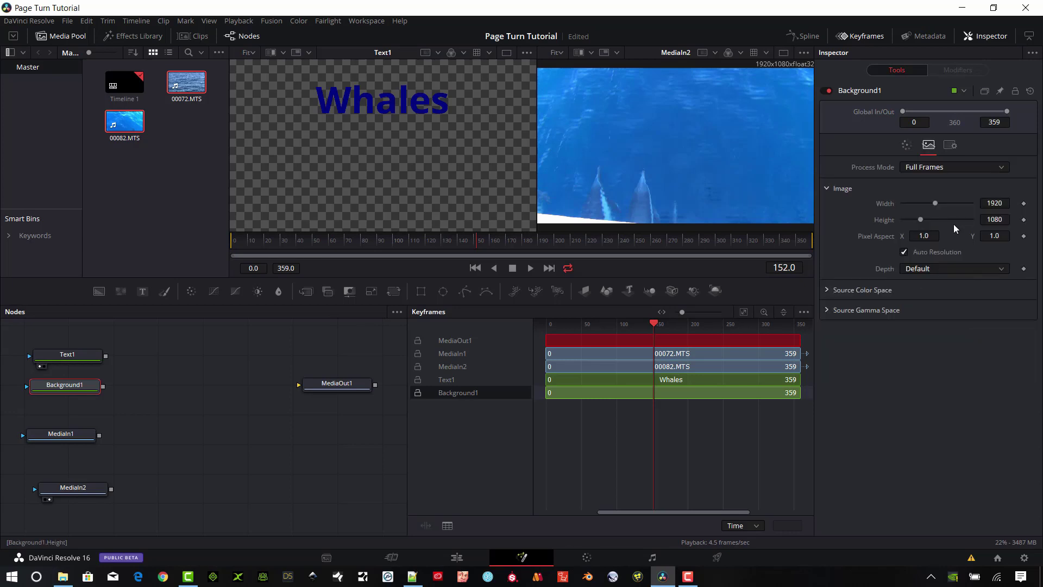
pyautogui.click(1007, 203)
pyautogui.write('0')
pyautogui.press('BackSpace')
pyautogui.press('BackSpace')
pyautogui.write('0')
pyautogui.press('Return')
pyautogui.press('Tab')
pyautogui.write('1120')
pyautogui.press('Tab')
# Add a Merge node that overlays the Whales text on MediaIn1, and display it in the first viewer.
pyautogui.moveTo(85, 393)
pyautogui.mouseDown()
pyautogui.moveTo(81, 428)
pyautogui.moveTo(113, 384)
pyautogui.moveTo(67, 389)
pyautogui.mouseUp()
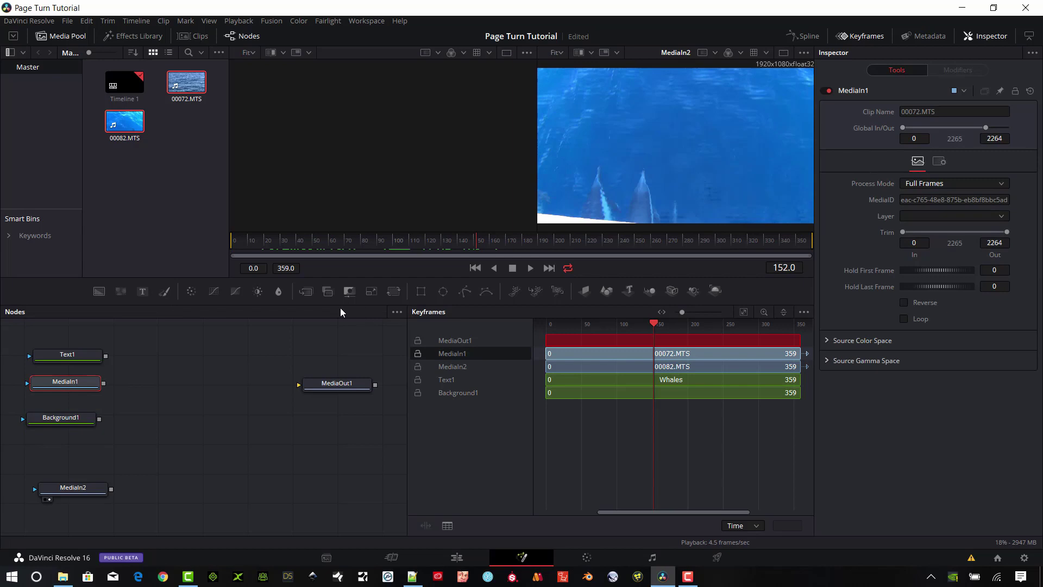
pyautogui.moveTo(307, 292); pyautogui.dragTo(164, 367)
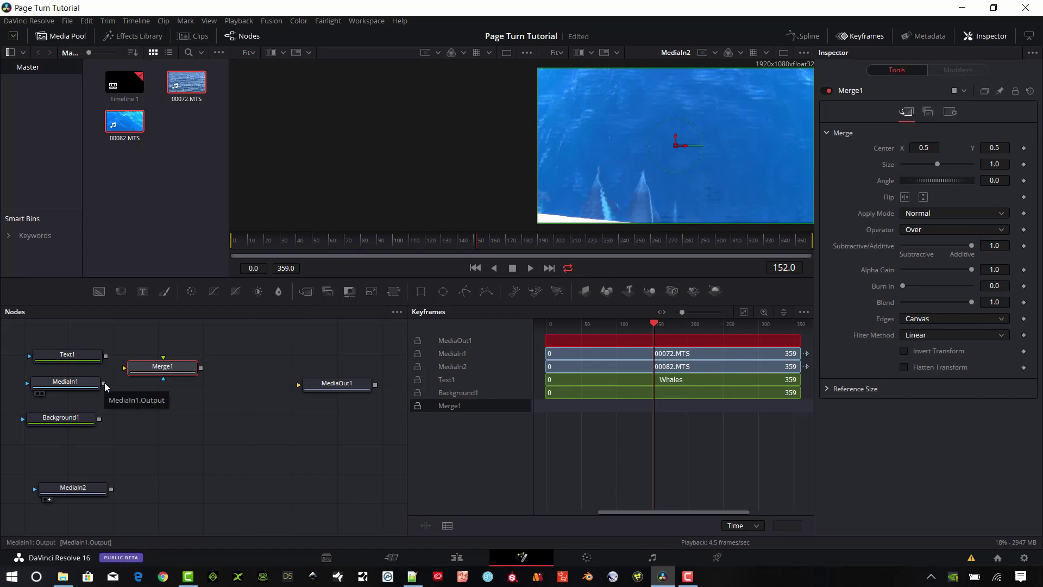
pyautogui.moveTo(103, 383); pyautogui.dragTo(167, 366)
pyautogui.press('1')
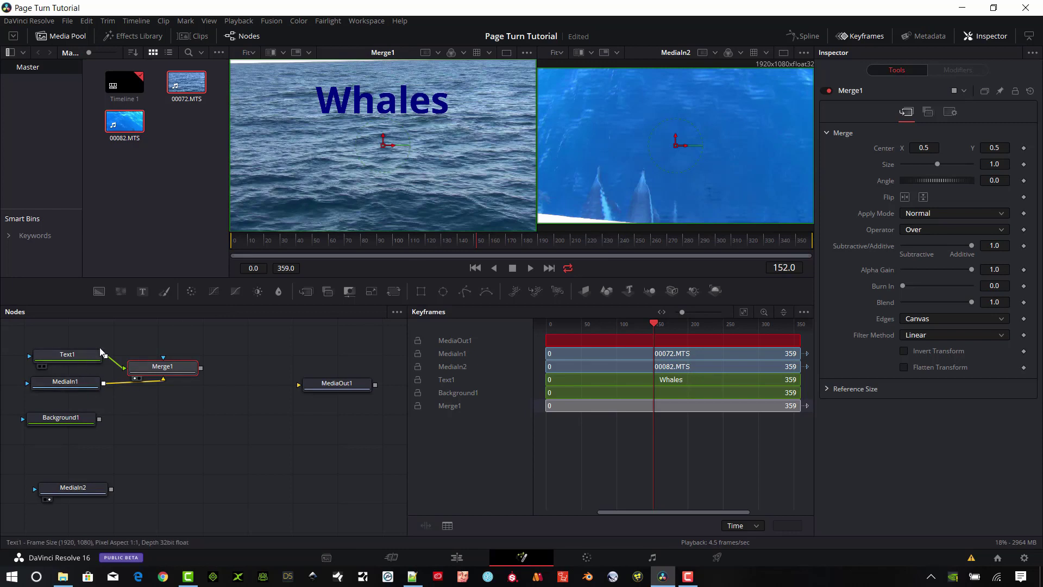
# Shift the 00072.MTS clip earlier in the keyframe timeline to a global in point of -325 and preview it at frame 152.
pyautogui.moveTo(637, 380); pyautogui.dragTo(634, 380)
pyautogui.click(627, 352)
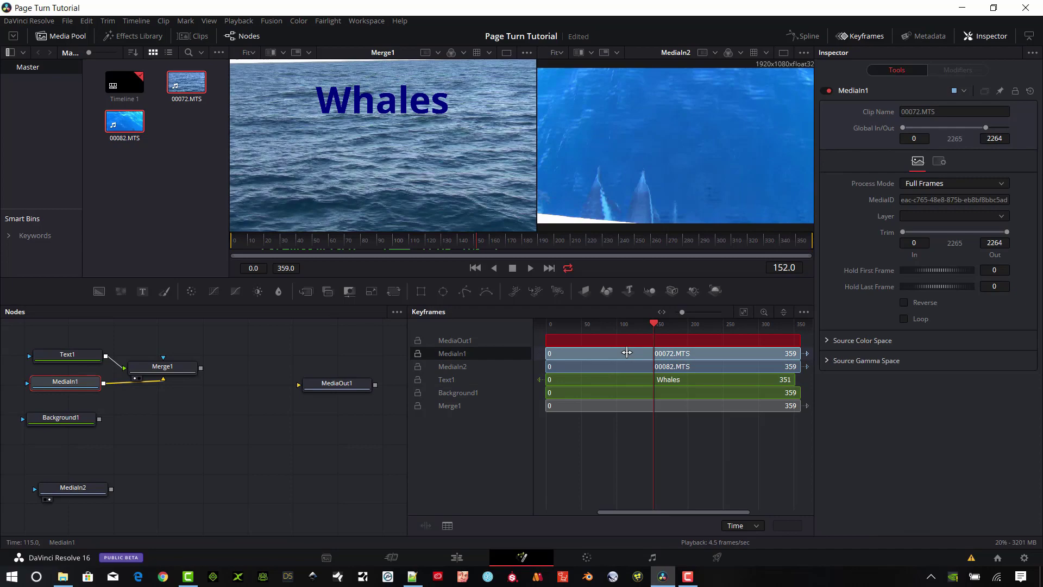
pyautogui.moveTo(624, 351); pyautogui.dragTo(491, 345)
pyautogui.moveTo(750, 354); pyautogui.dragTo(778, 353)
pyautogui.moveTo(633, 512); pyautogui.dragTo(714, 515)
pyautogui.moveTo(687, 323); pyautogui.dragTo(511, 351)
pyautogui.moveTo(590, 356); pyautogui.dragTo(569, 356)
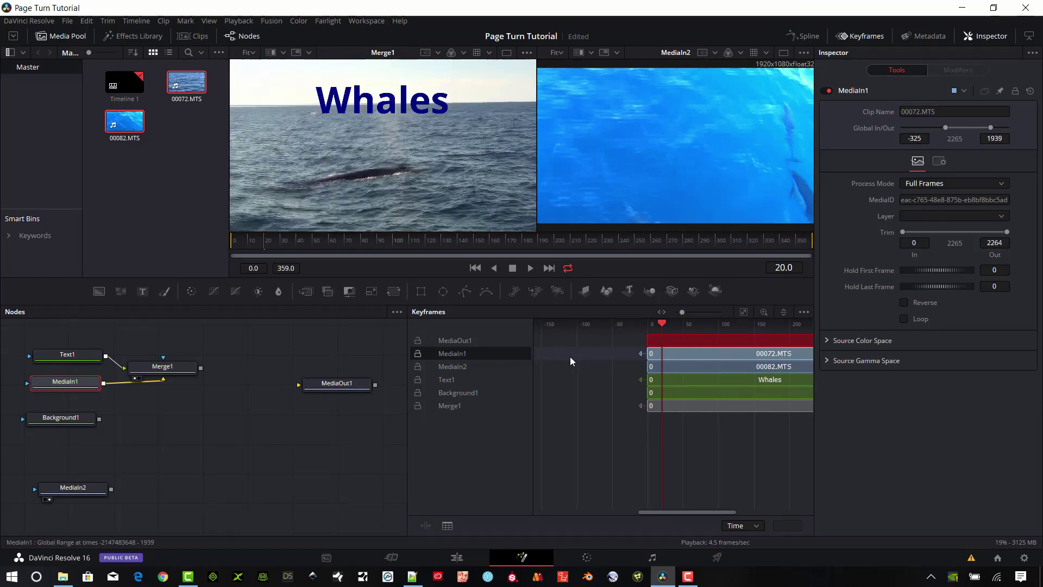
pyautogui.moveTo(660, 513); pyautogui.dragTo(679, 520)
pyautogui.moveTo(630, 325); pyautogui.dragTo(690, 326)
# Set the node editor to arrange tools to grid.
pyautogui.moveTo(162, 366); pyautogui.dragTo(164, 355)
pyautogui.rightClick(180, 399)
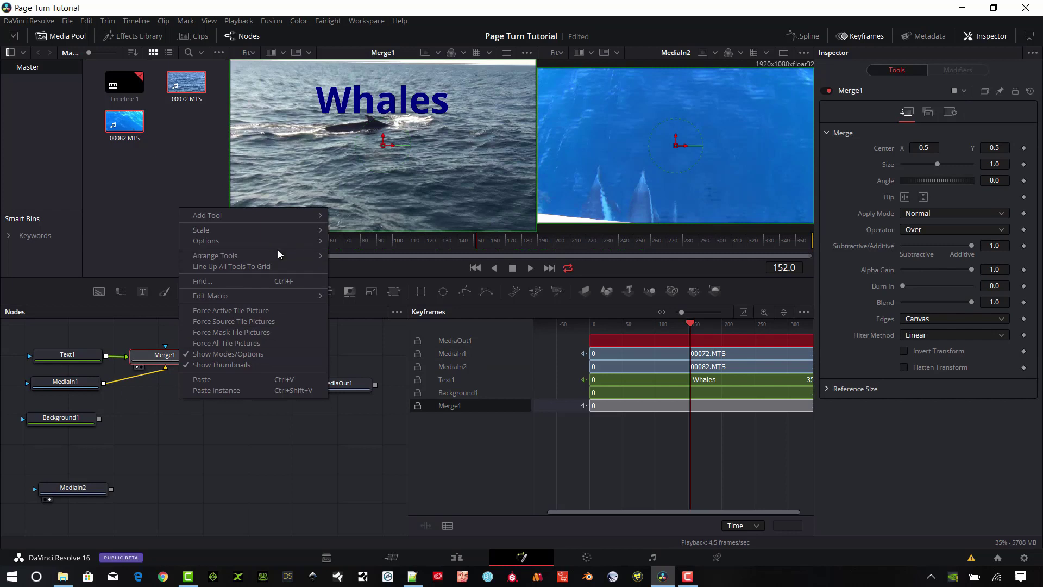
pyautogui.moveTo(230, 256)
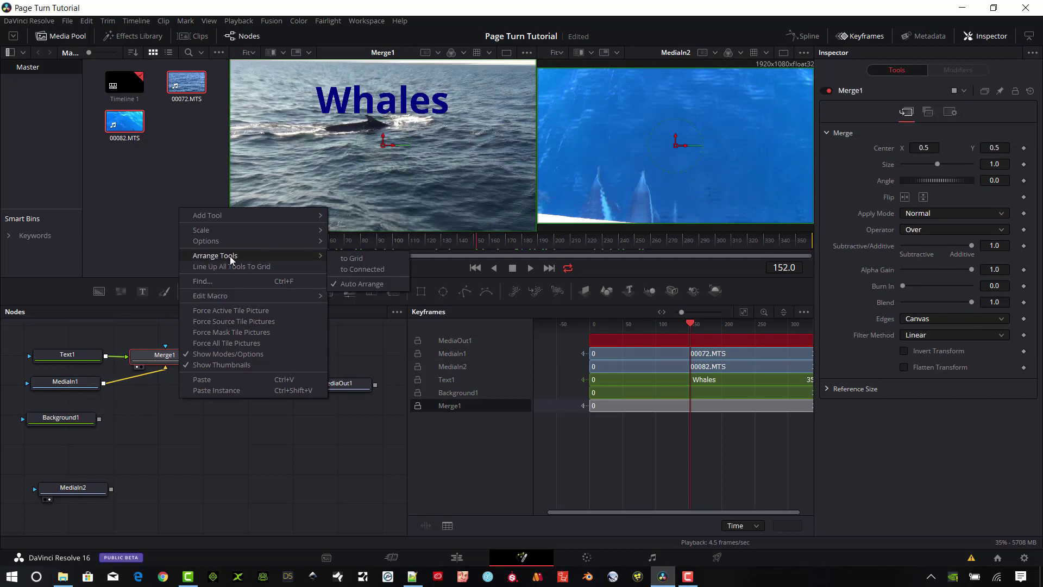
pyautogui.click(343, 263)
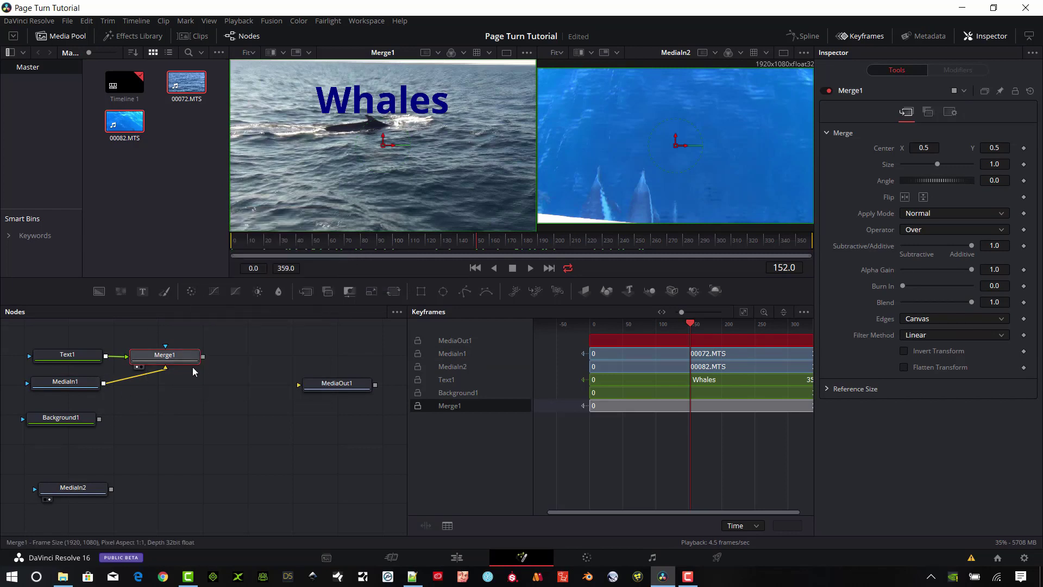
pyautogui.rightClick(197, 394)
pyautogui.moveTo(246, 421)
pyautogui.click(363, 422)
# Align the Merge1, MediaIn1 and Background1 nodes on the grid, with Background1 directly below MediaIn1.
pyautogui.moveTo(165, 356)
pyautogui.mouseDown()
pyautogui.moveTo(202, 356)
pyautogui.moveTo(158, 355)
pyautogui.mouseUp()
pyautogui.moveTo(86, 385); pyautogui.dragTo(93, 382)
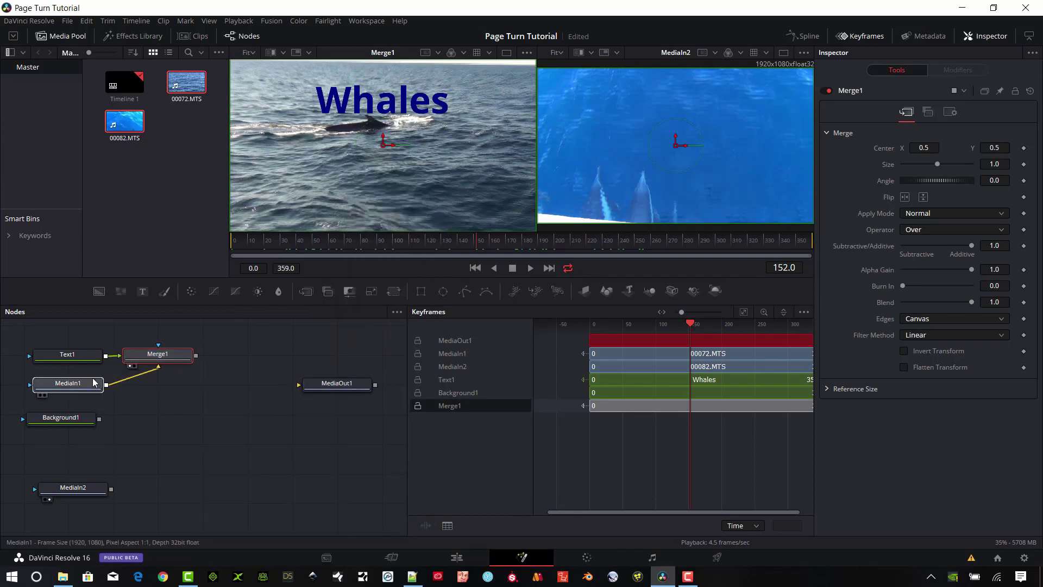
pyautogui.moveTo(76, 419); pyautogui.dragTo(80, 443)
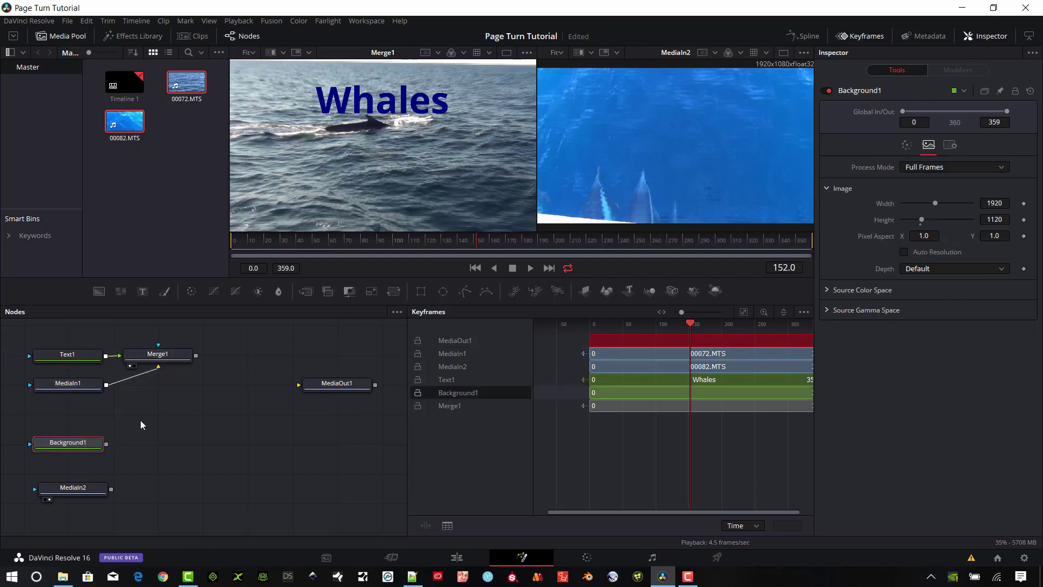
pyautogui.moveTo(93, 445); pyautogui.dragTo(93, 415)
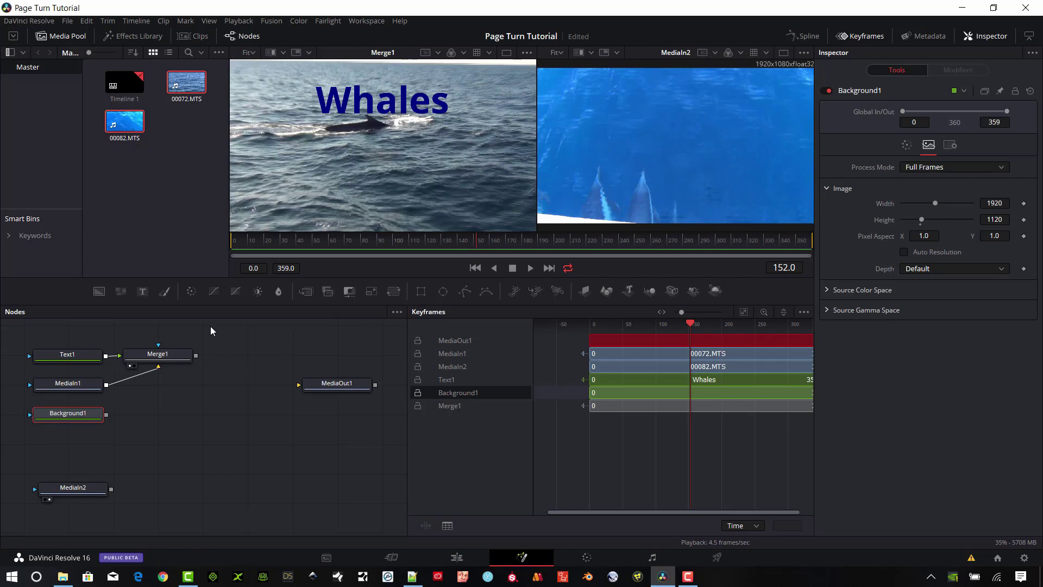
# Add a second Merge node with Background1 as background and Merge1 as foreground, and display it in the first viewer.
pyautogui.moveTo(313, 292); pyautogui.dragTo(203, 396)
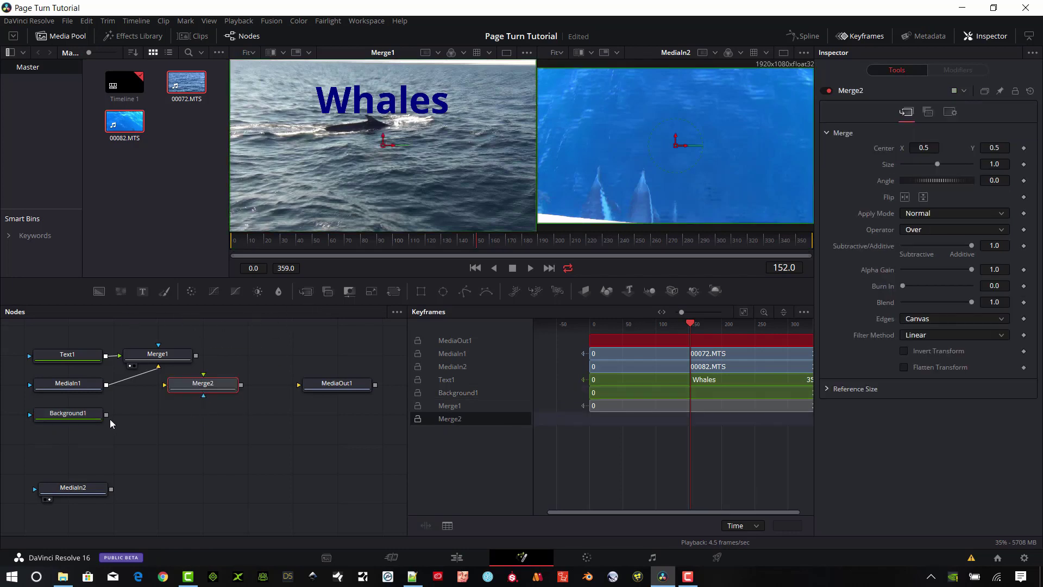
pyautogui.moveTo(106, 415); pyautogui.dragTo(169, 389)
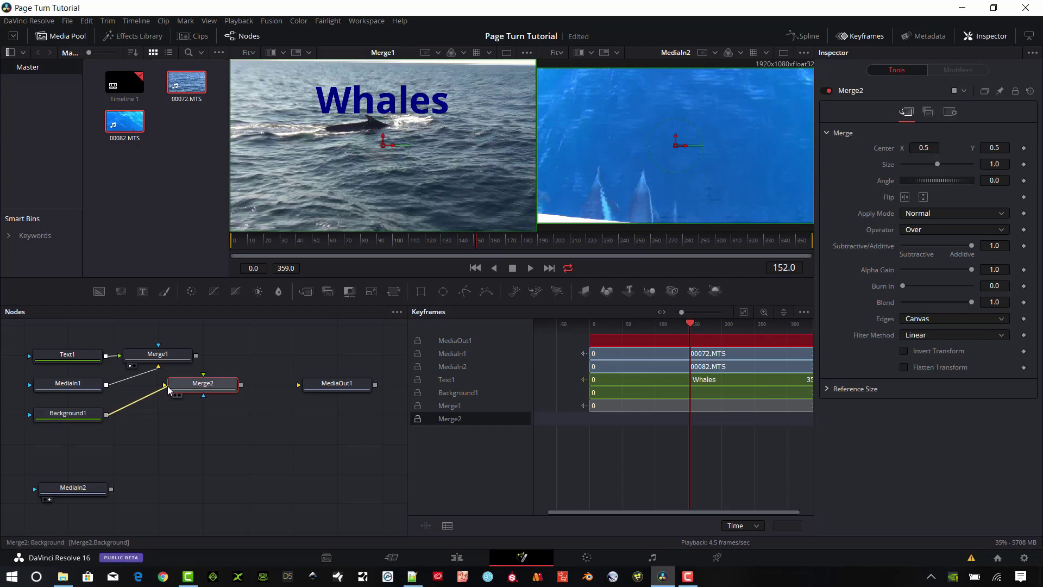
pyautogui.moveTo(195, 355)
pyautogui.mouseDown()
pyautogui.moveTo(212, 383)
pyautogui.moveTo(203, 374)
pyautogui.mouseUp()
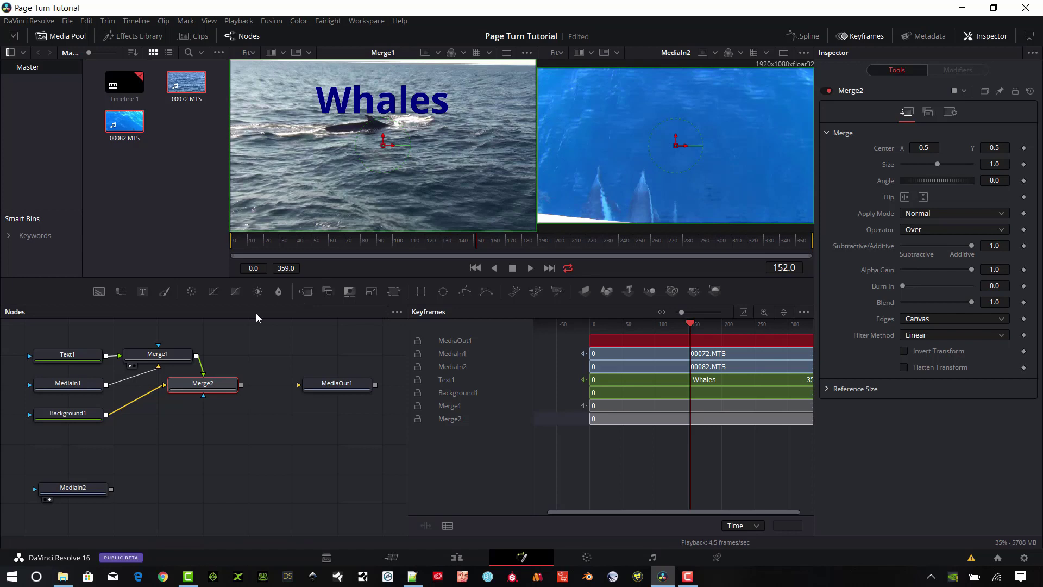
pyautogui.press('1')
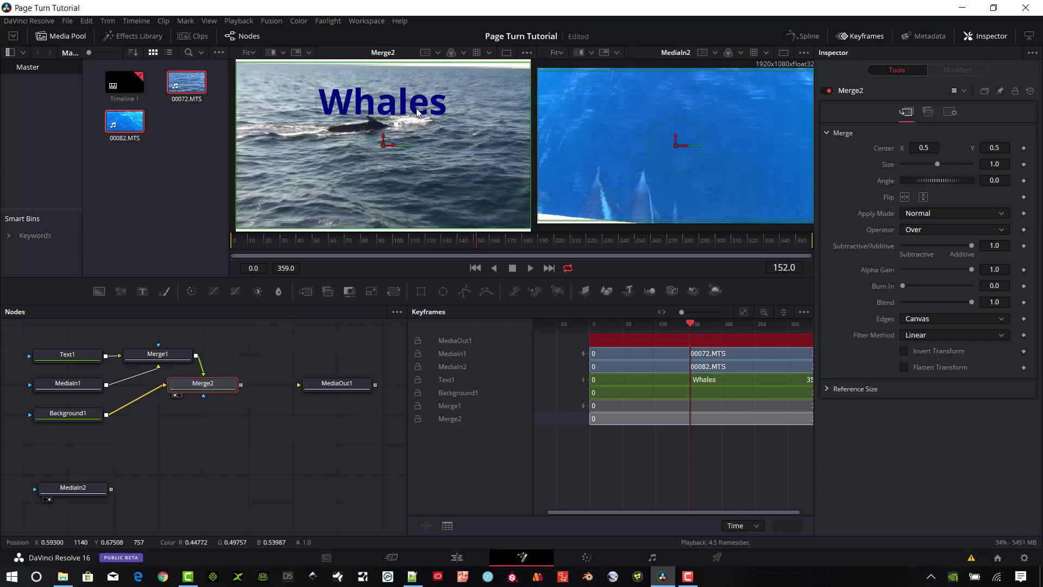
# Set the Background1 node's image width to 1960.
pyautogui.click(68, 412)
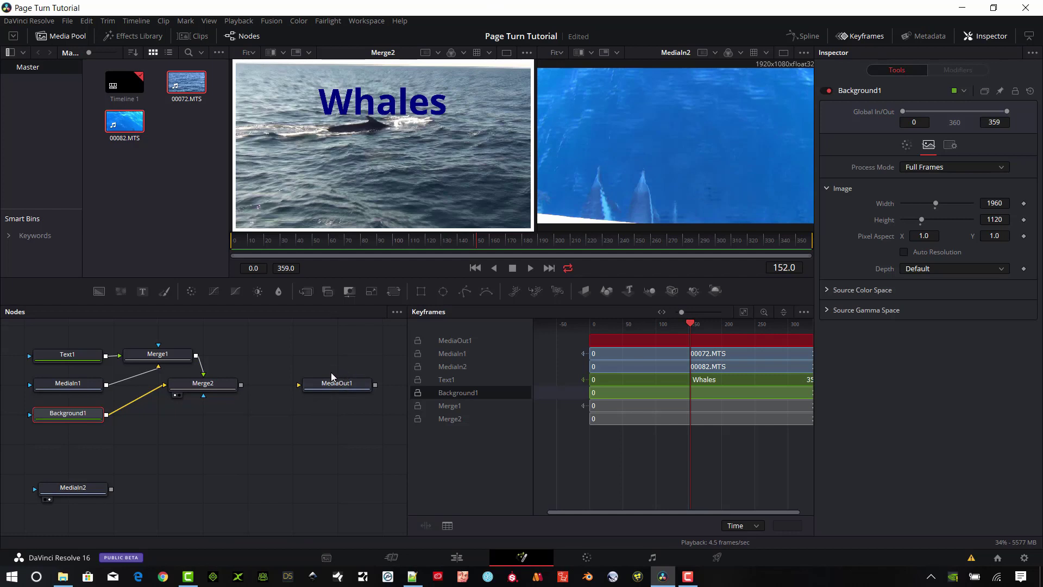
# Add an ImagePlane3D node after Merge2, with MediaOut1 moved out of the way, and preview it in the second viewer at frame 101.
pyautogui.moveTo(353, 395); pyautogui.dragTo(358, 456)
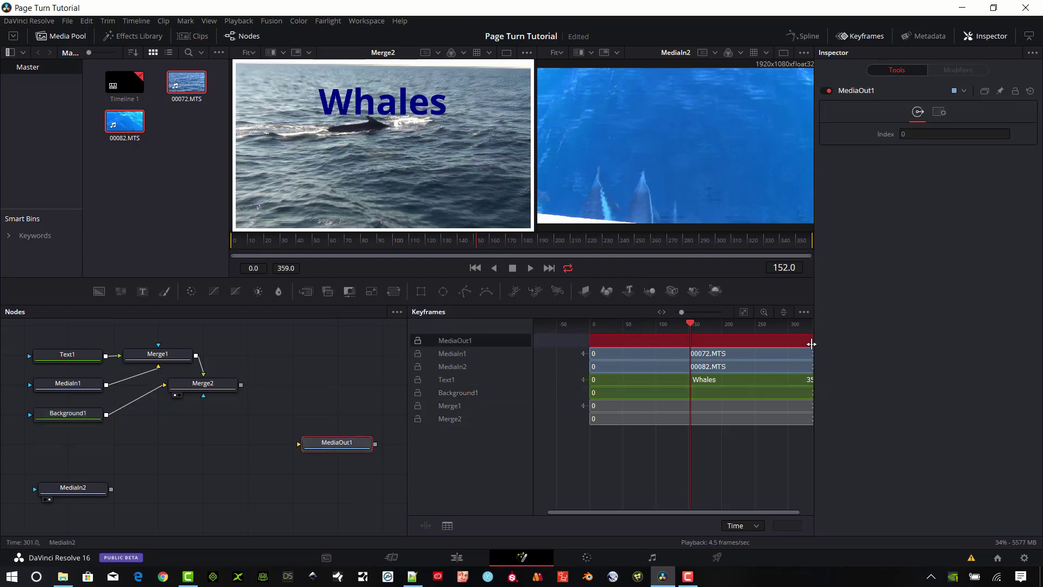
pyautogui.moveTo(584, 290); pyautogui.dragTo(281, 388)
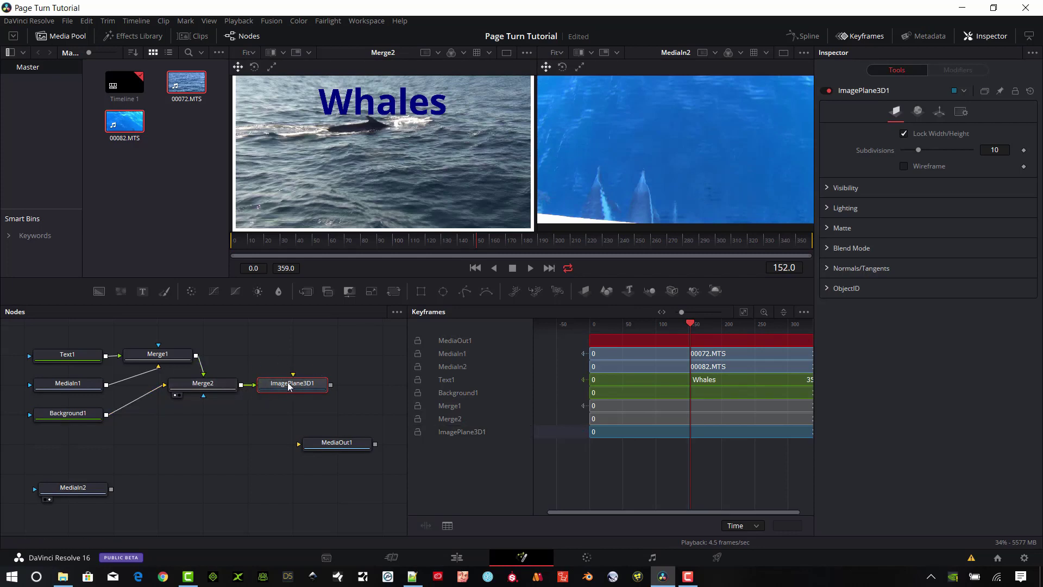
pyautogui.press('2')
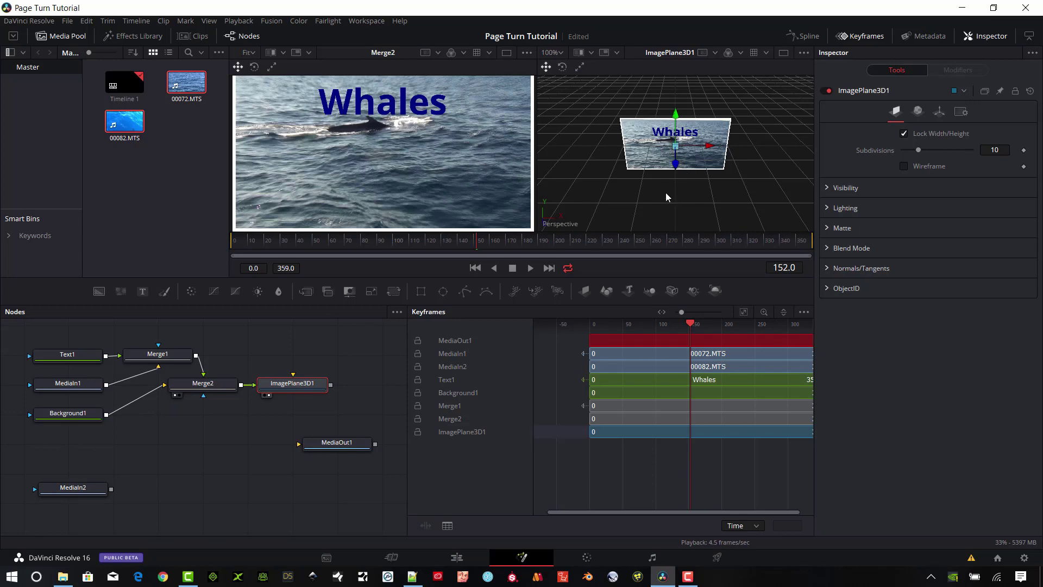
pyautogui.moveTo(337, 240); pyautogui.dragTo(395, 239)
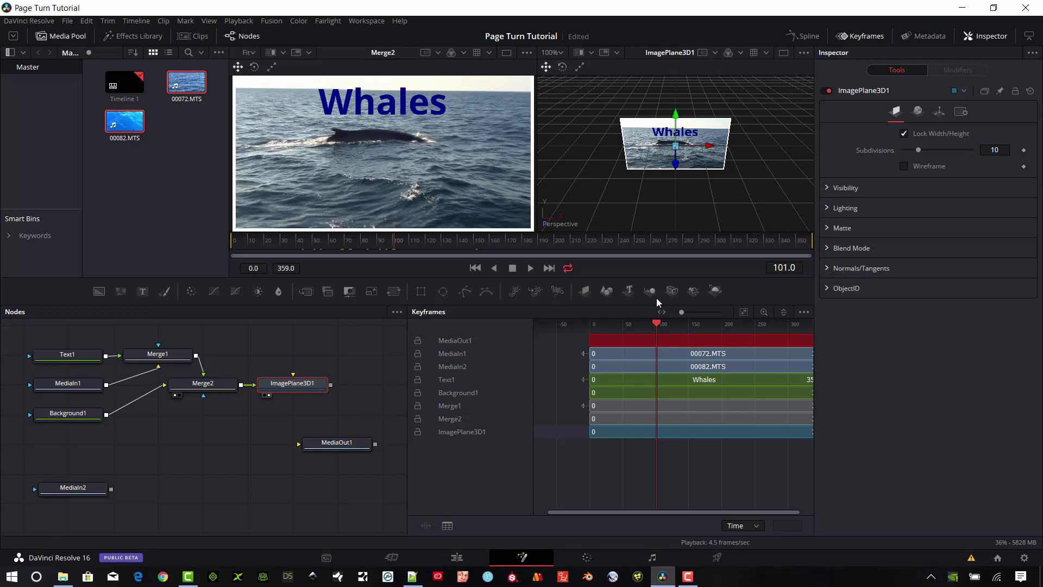
# Add an unconnected Merge3D node below ImagePlane3D1, and reposition MediaOut1 and MediaIn2 to make room in the node graph.
pyautogui.moveTo(654, 295); pyautogui.dragTo(300, 422)
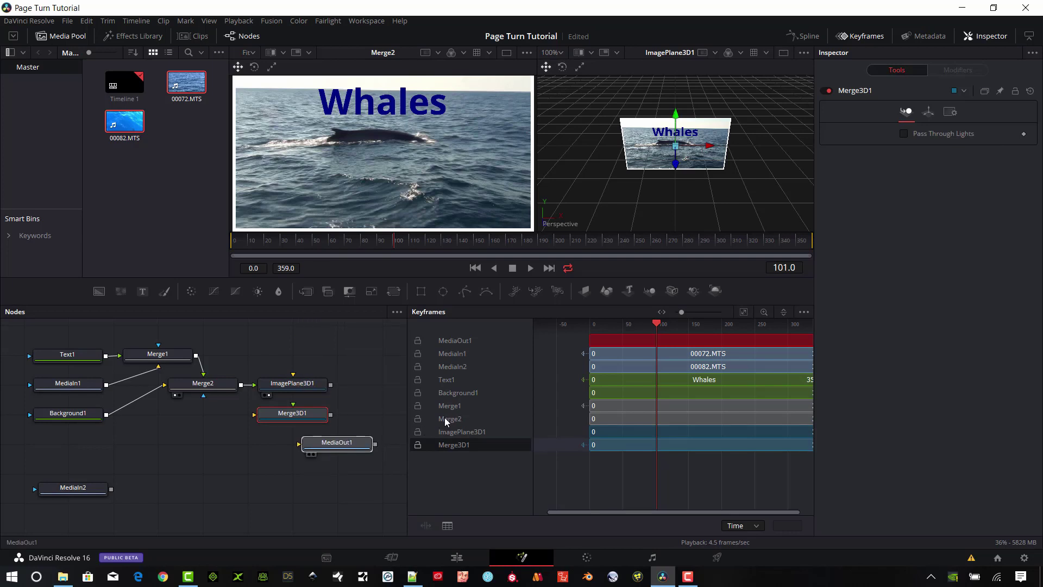
pyautogui.scroll(-2, 353, 457)
pyautogui.moveTo(341, 446); pyautogui.dragTo(145, 494)
pyautogui.click(159, 489)
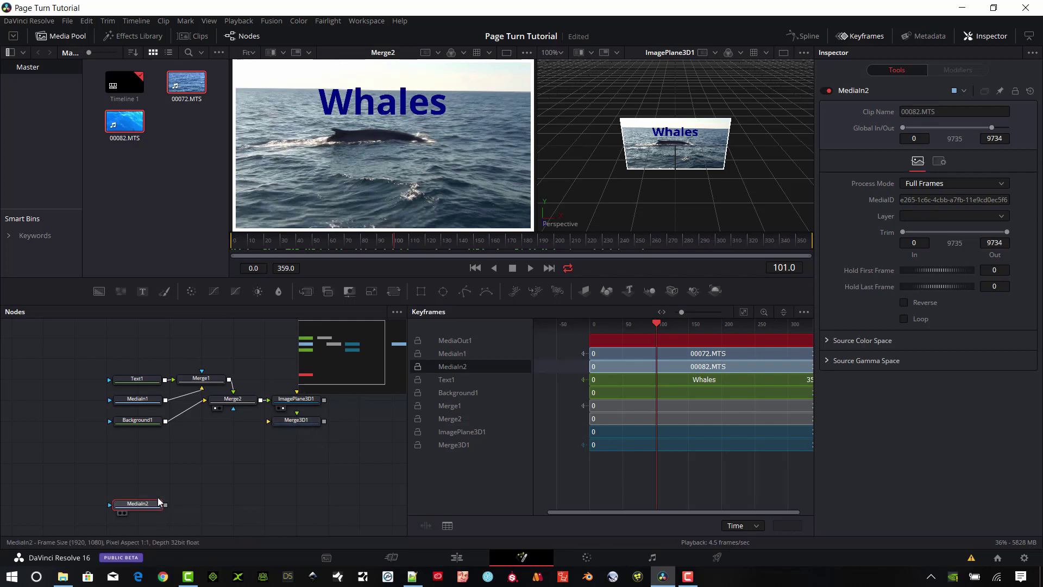
# Copy the Background1 node and paste an instance of it between Background1 and MediaIn2.
pyautogui.click(137, 421)
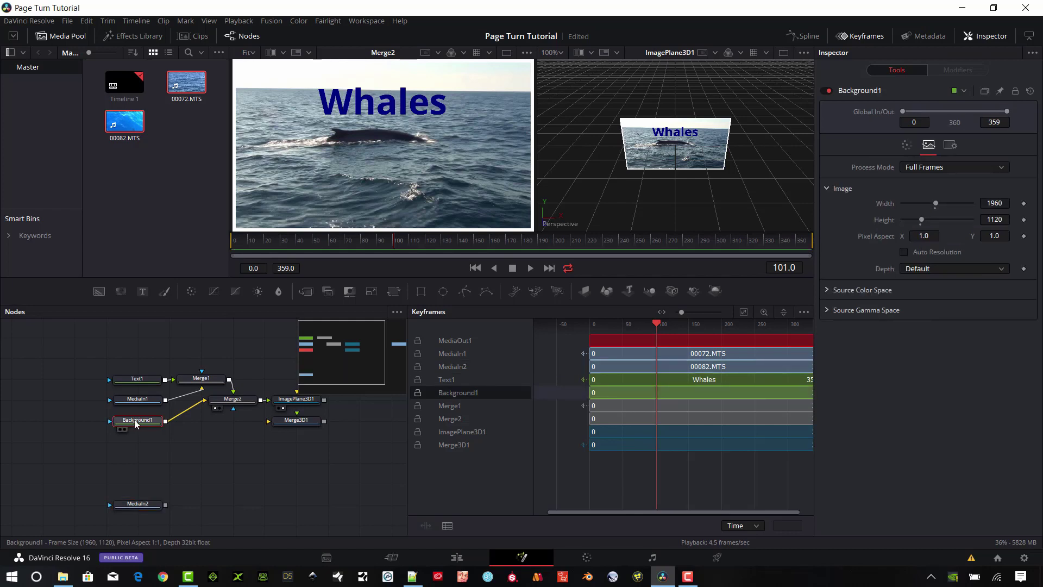
pyautogui.rightClick(136, 425)
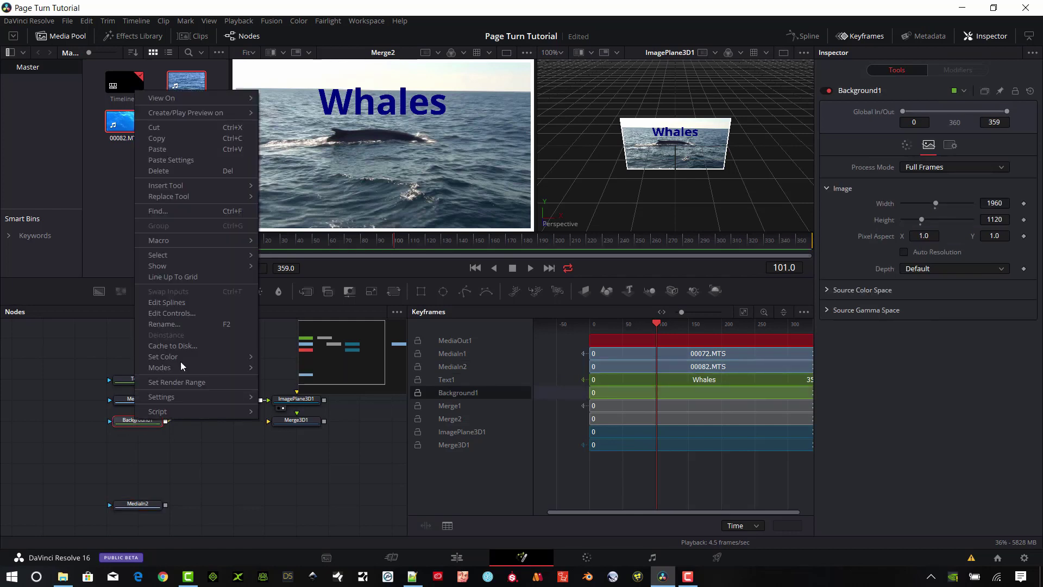
pyautogui.click(182, 139)
pyautogui.rightClick(143, 468)
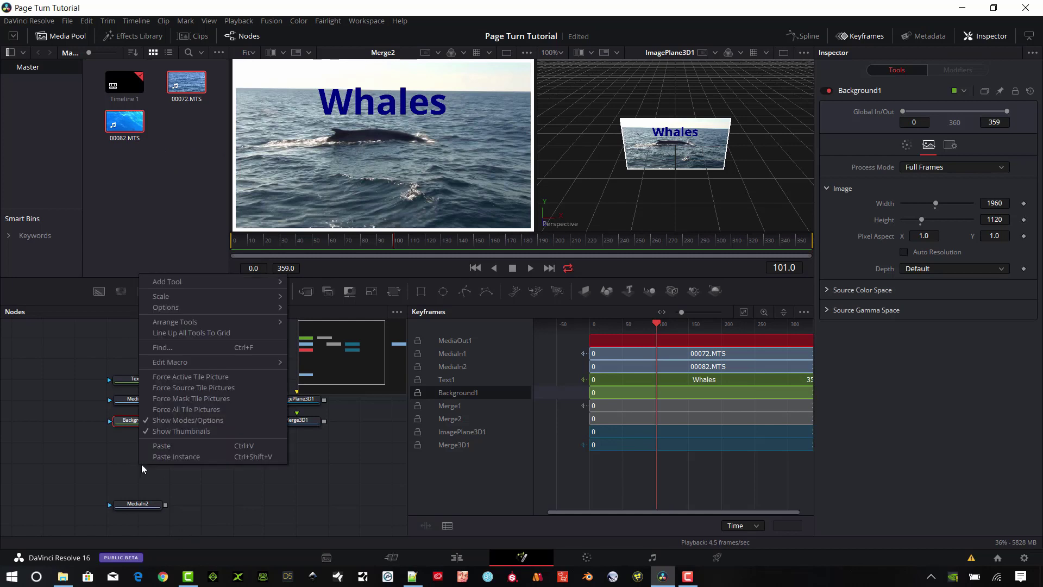
pyautogui.click(187, 457)
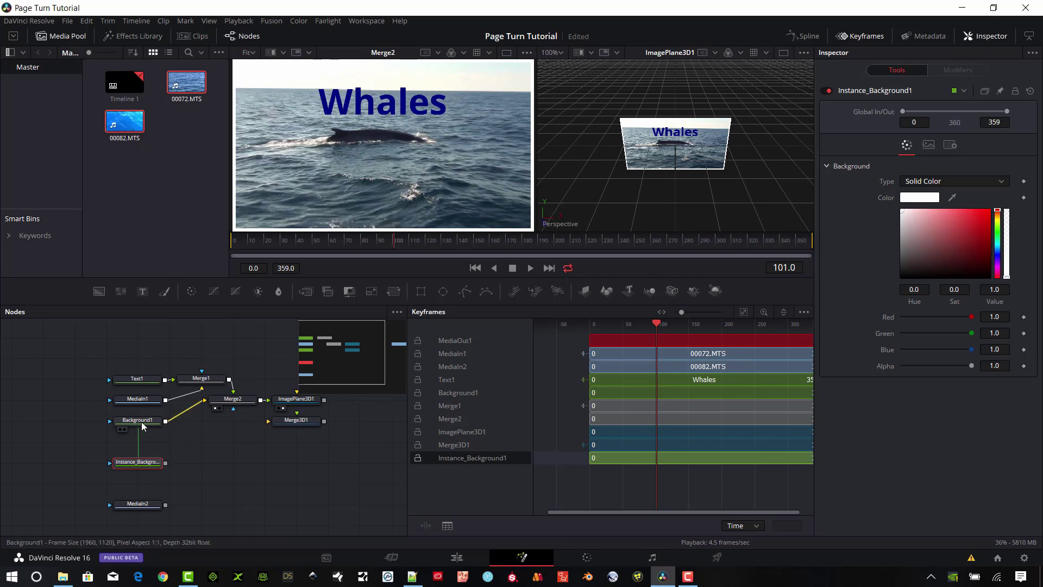
# Try a lime green solid color on Background1 with its instance shown in the second viewer, and undo the color change.
pyautogui.click(458, 393)
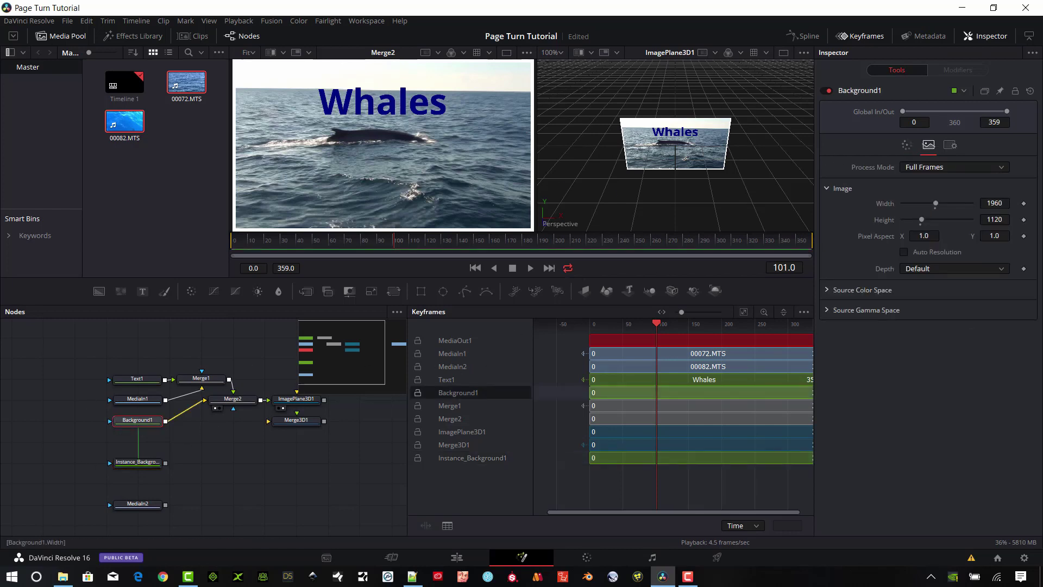
pyautogui.click(907, 145)
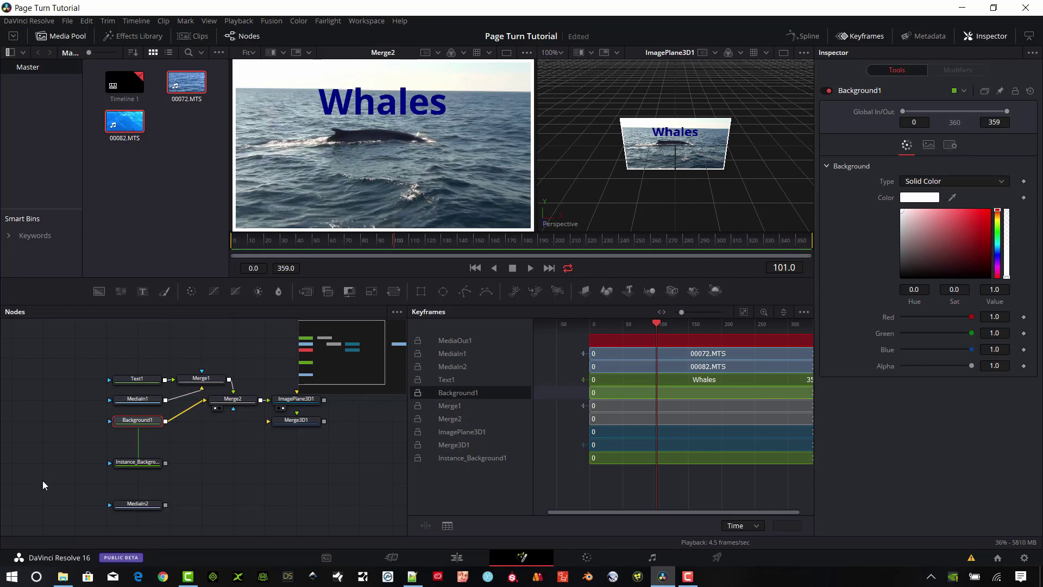
pyautogui.moveTo(728, 161); pyautogui.dragTo(728, 162)
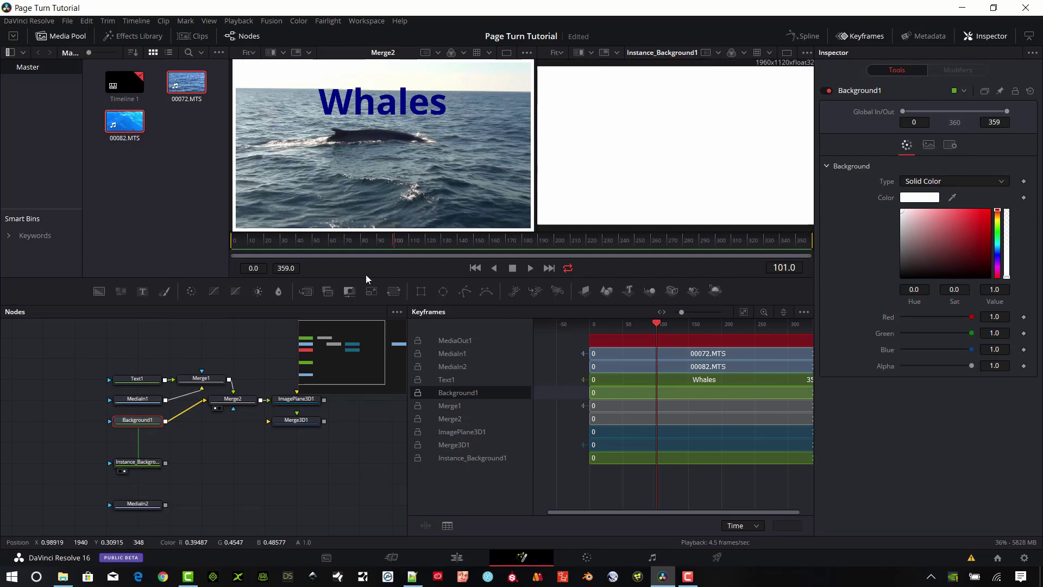
pyautogui.click(917, 196)
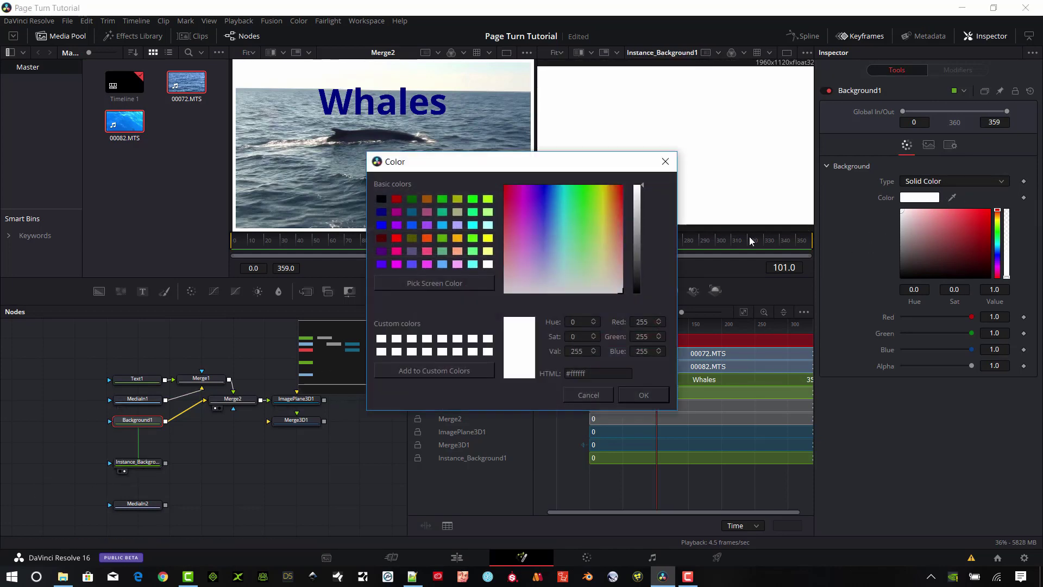
pyautogui.click(597, 193)
pyautogui.click(643, 396)
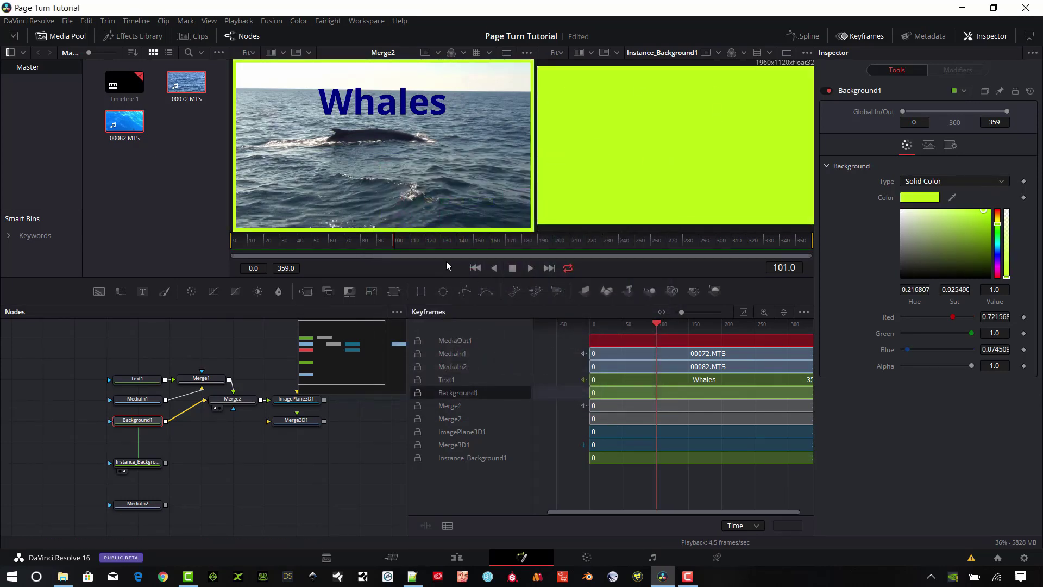
pyautogui.hotkey('ctrl', 'z')
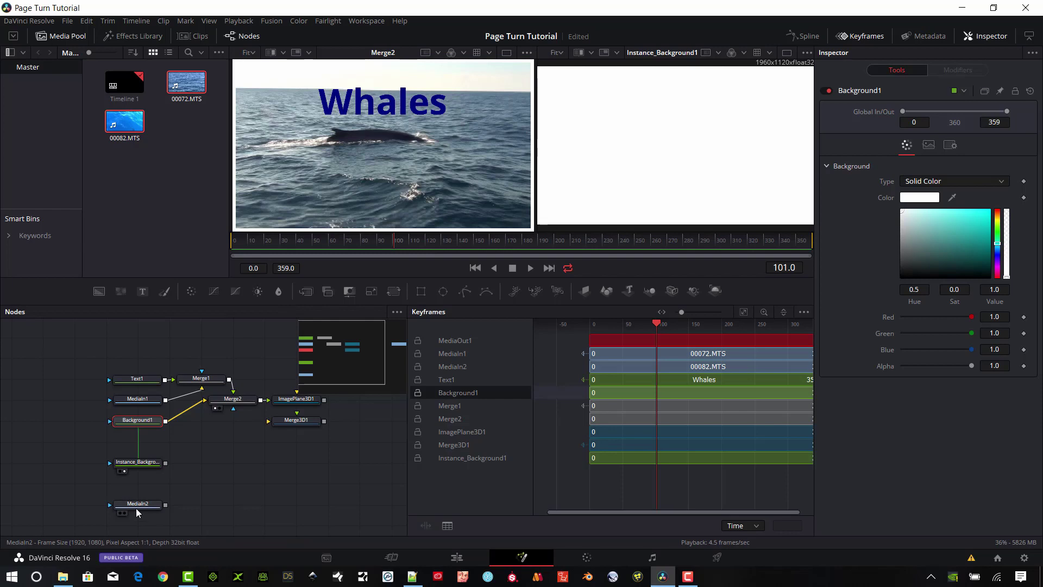
# Line up the Background1 instance directly above MediaIn2, in the same column as the other source nodes.
pyautogui.moveTo(151, 470); pyautogui.dragTo(172, 535)
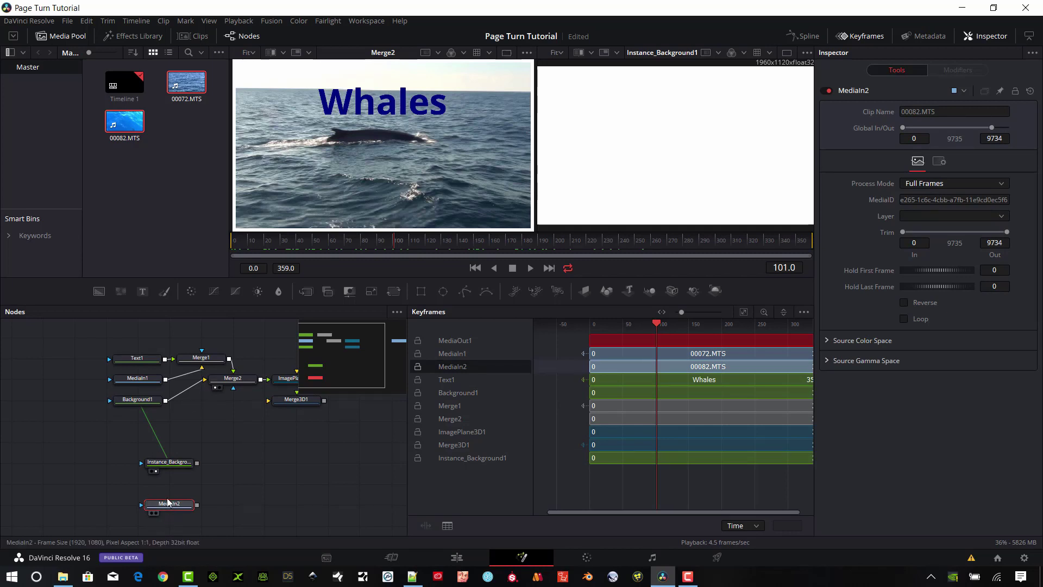
pyautogui.moveTo(171, 504); pyautogui.dragTo(133, 501)
pyautogui.moveTo(174, 465); pyautogui.dragTo(143, 479)
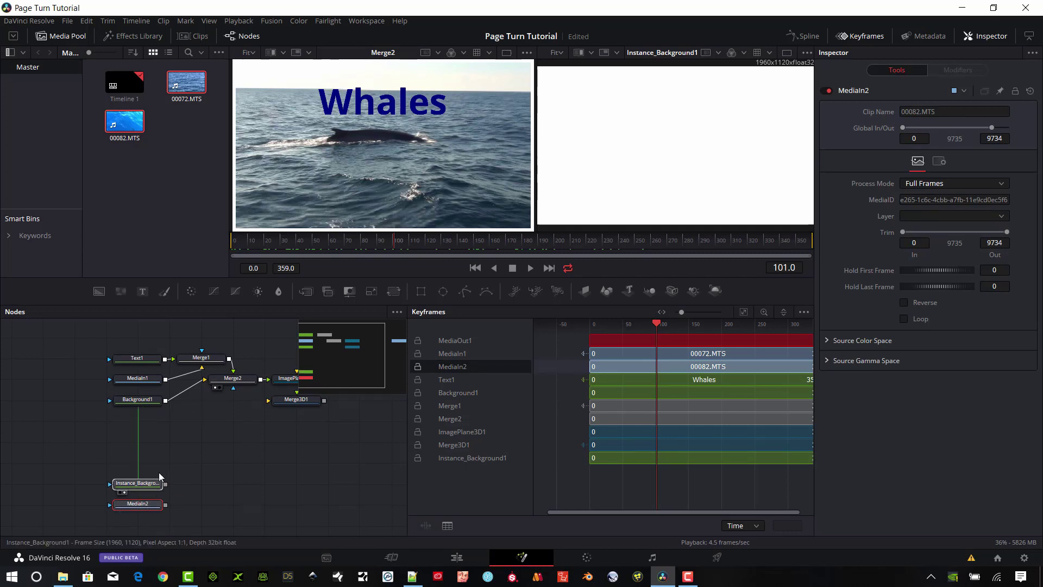
pyautogui.click(150, 482)
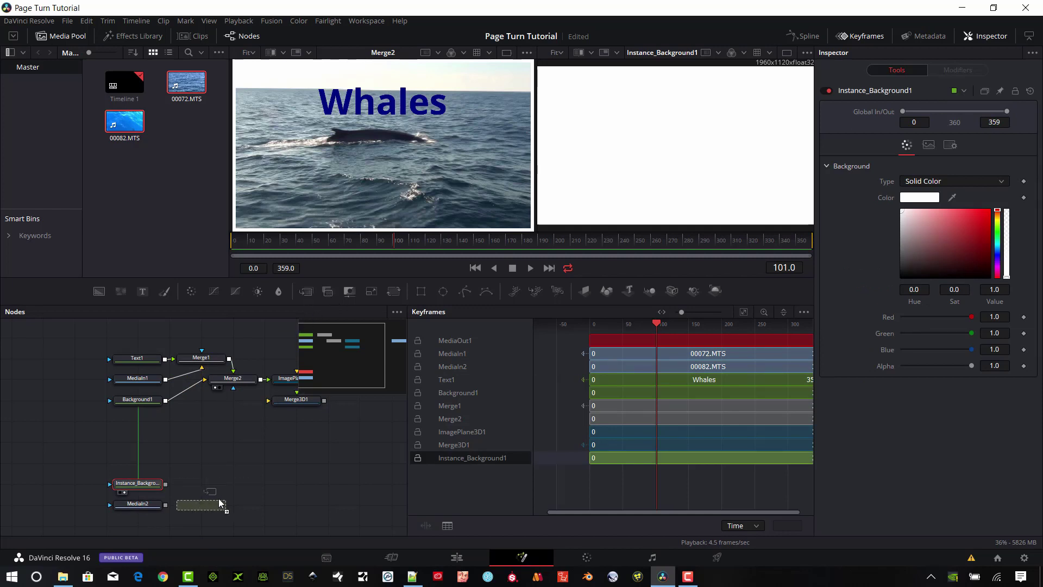
# Add a Merge node that overlays MediaIn2 on the Background1 instance, and display it in the second viewer.
pyautogui.moveTo(213, 504); pyautogui.dragTo(242, 480)
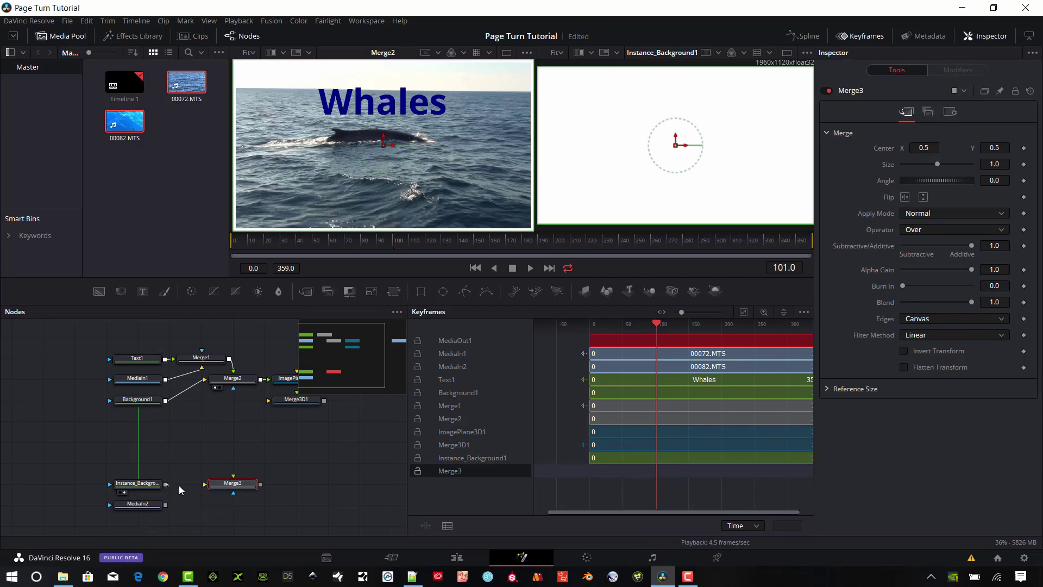
pyautogui.moveTo(166, 483); pyautogui.dragTo(238, 481)
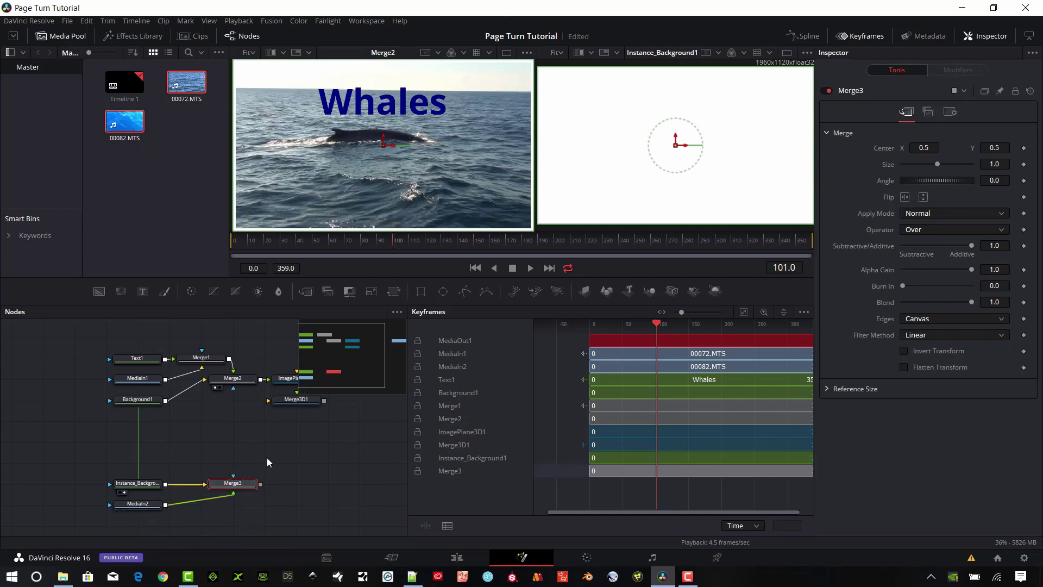
pyautogui.press('2')
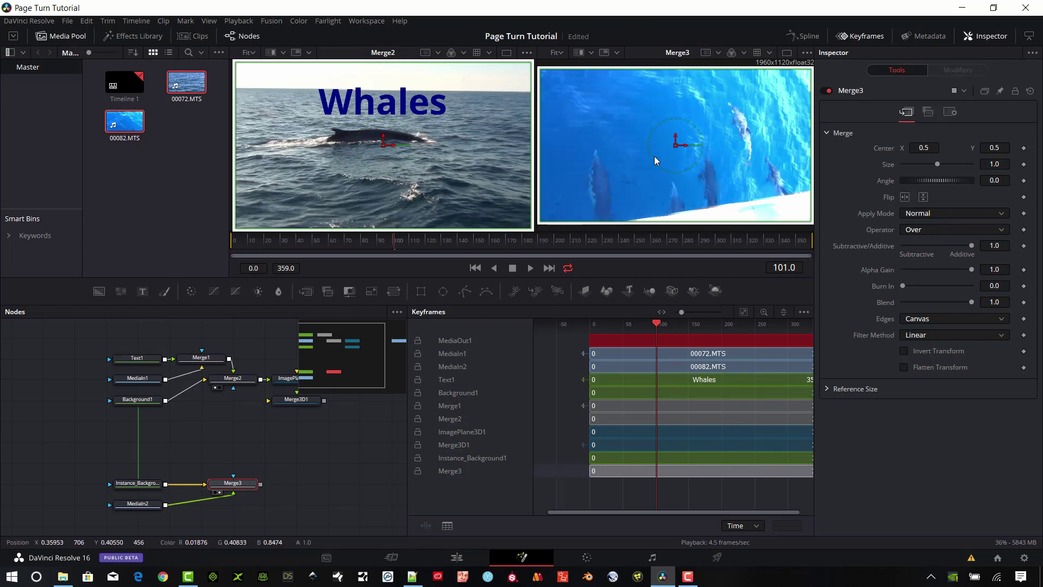
pyautogui.scroll(-1, 650, 158)
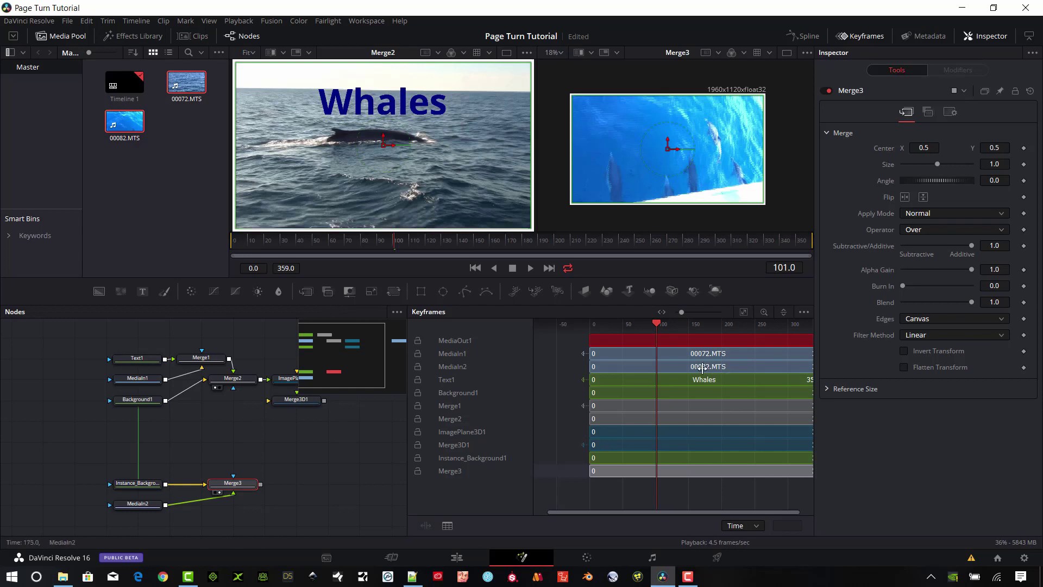
# Shift the 00082.MTS clip earlier in the keyframe timeline to a global in point of -299 and preview it at frame 52.
pyautogui.click(630, 366)
pyautogui.moveTo(618, 365)
pyautogui.mouseDown()
pyautogui.moveTo(507, 353)
pyautogui.moveTo(632, 370)
pyautogui.mouseUp()
pyautogui.click(748, 339)
pyautogui.moveTo(748, 339); pyautogui.dragTo(722, 365)
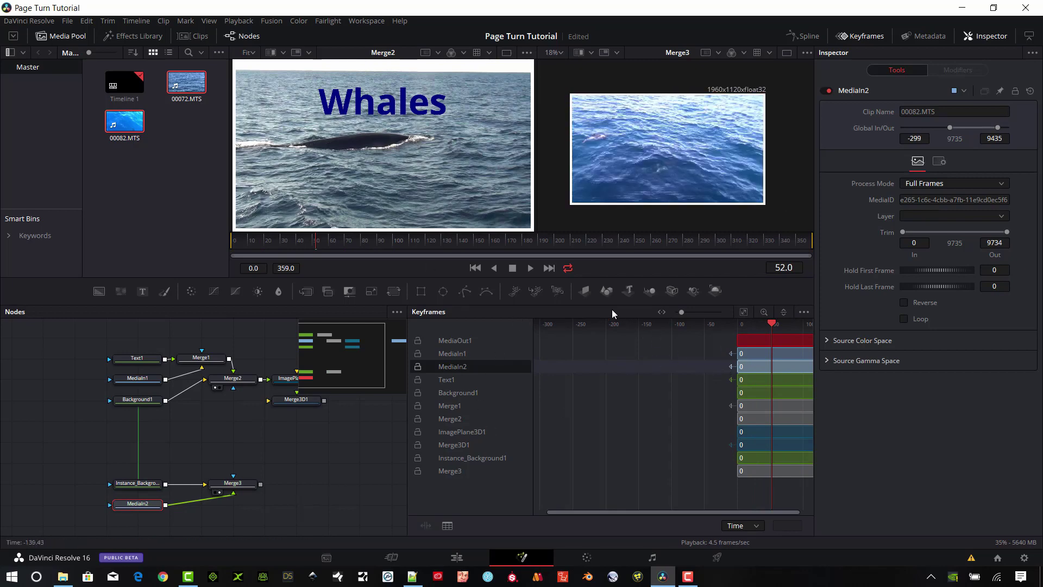
# Add an Image Plane 3D fed by Merge3, place it directly below ImagePlane3D1, and show each plane in its own viewer.
pyautogui.moveTo(585, 291); pyautogui.dragTo(506, 432)
pyautogui.moveTo(326, 482); pyautogui.dragTo(326, 482)
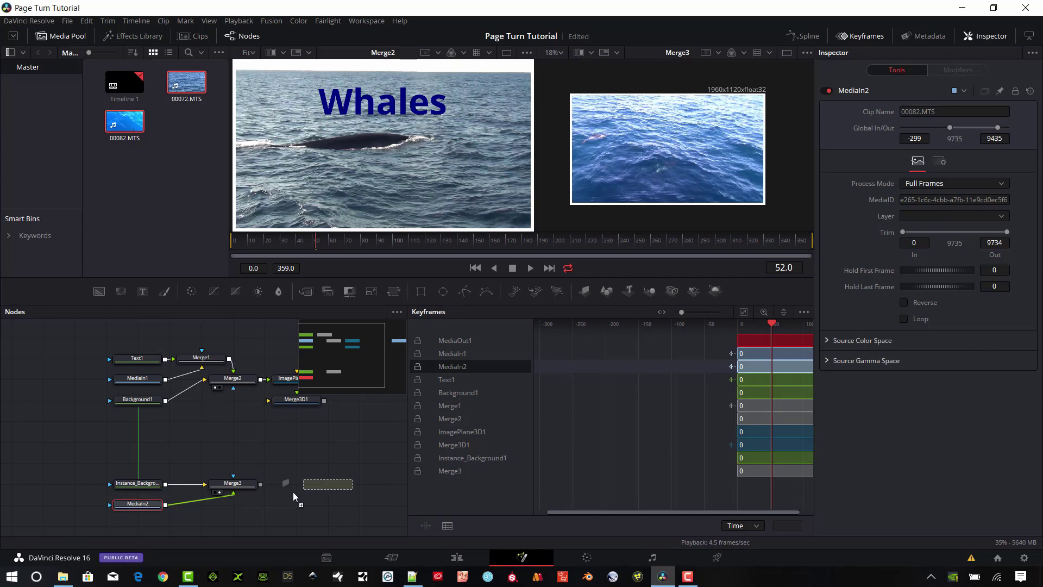
pyautogui.moveTo(261, 484); pyautogui.dragTo(547, 169)
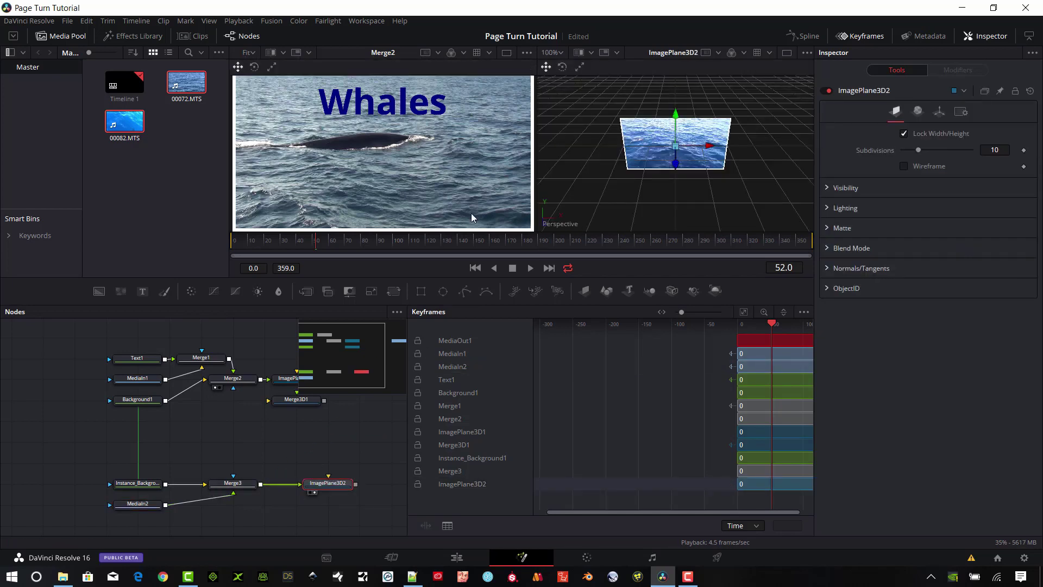
pyautogui.moveTo(287, 379); pyautogui.dragTo(352, 170)
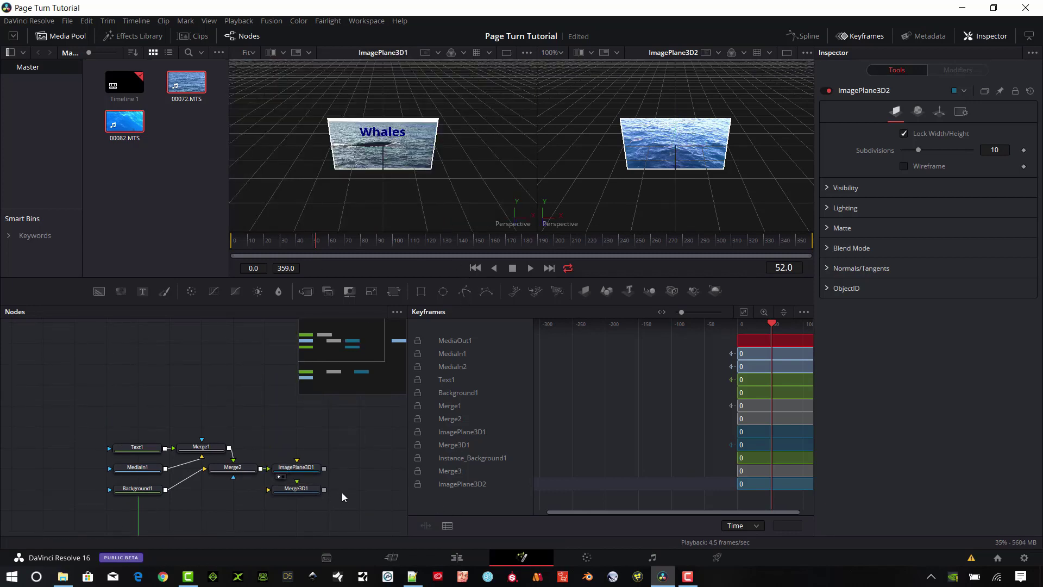
pyautogui.scroll(-3, 343, 497)
pyautogui.moveTo(333, 506); pyautogui.dragTo(302, 506)
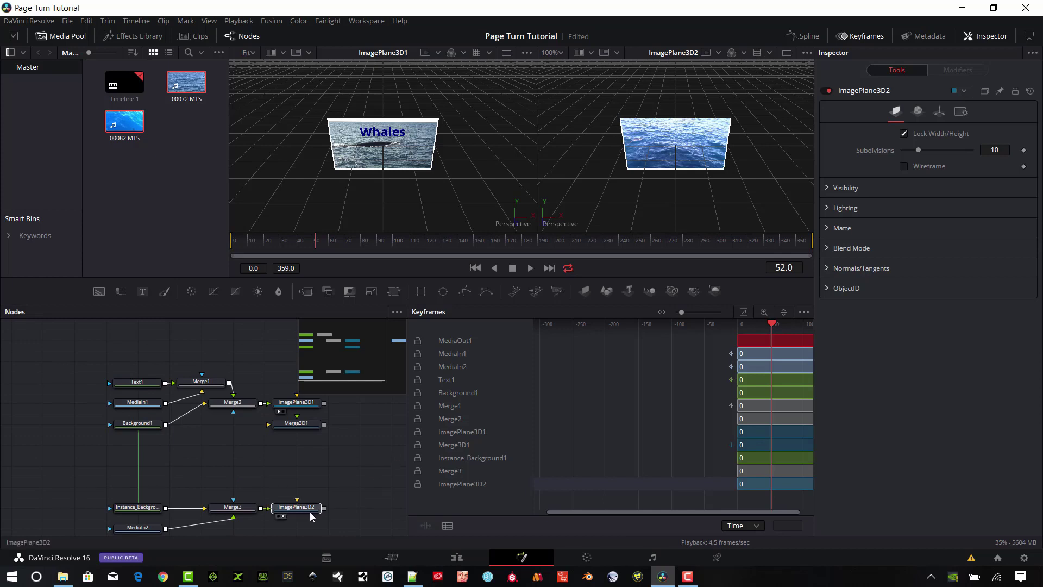
# Place Merge3D1 between the two image planes with both connected to it, and display it enlarged in the second viewer.
pyautogui.moveTo(304, 422); pyautogui.dragTo(335, 442)
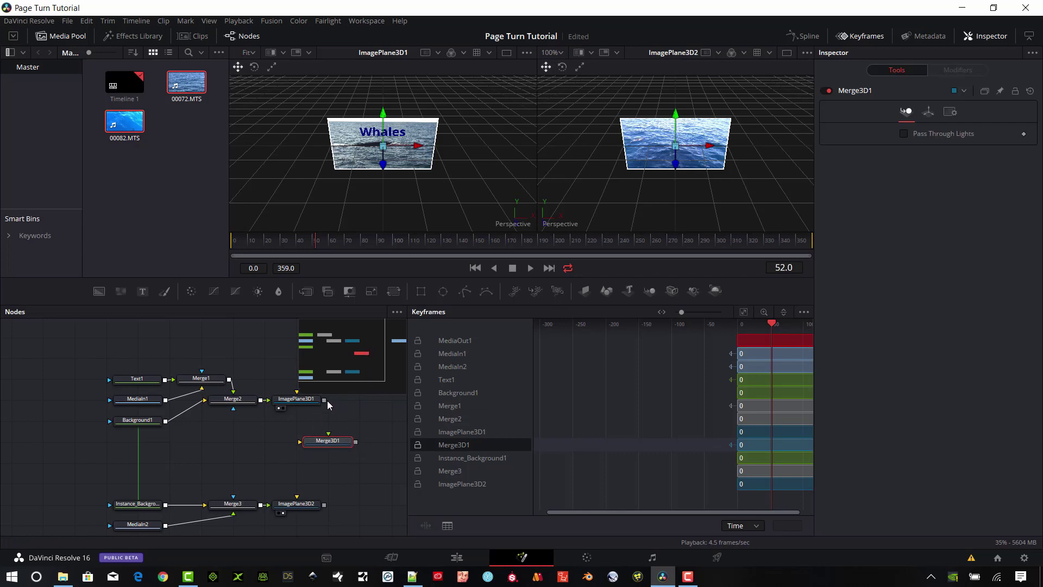
pyautogui.moveTo(325, 400); pyautogui.dragTo(328, 441)
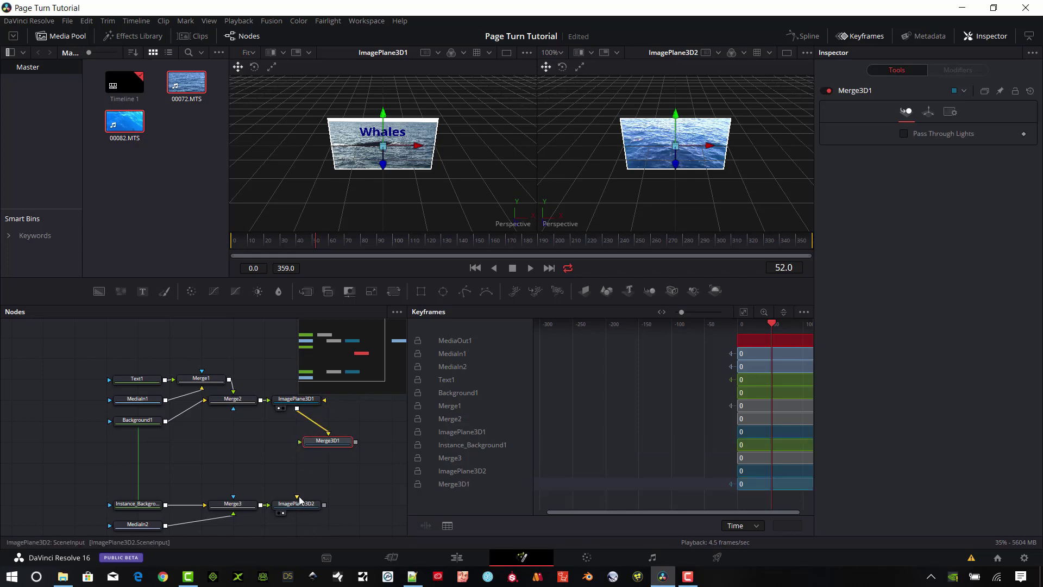
pyautogui.moveTo(325, 504); pyautogui.dragTo(306, 443)
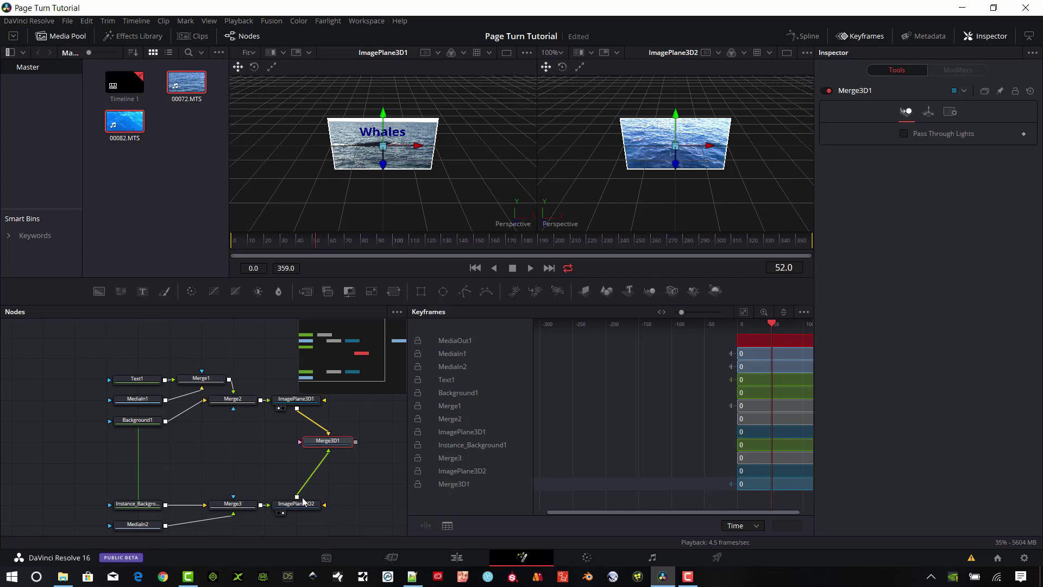
pyautogui.press('2')
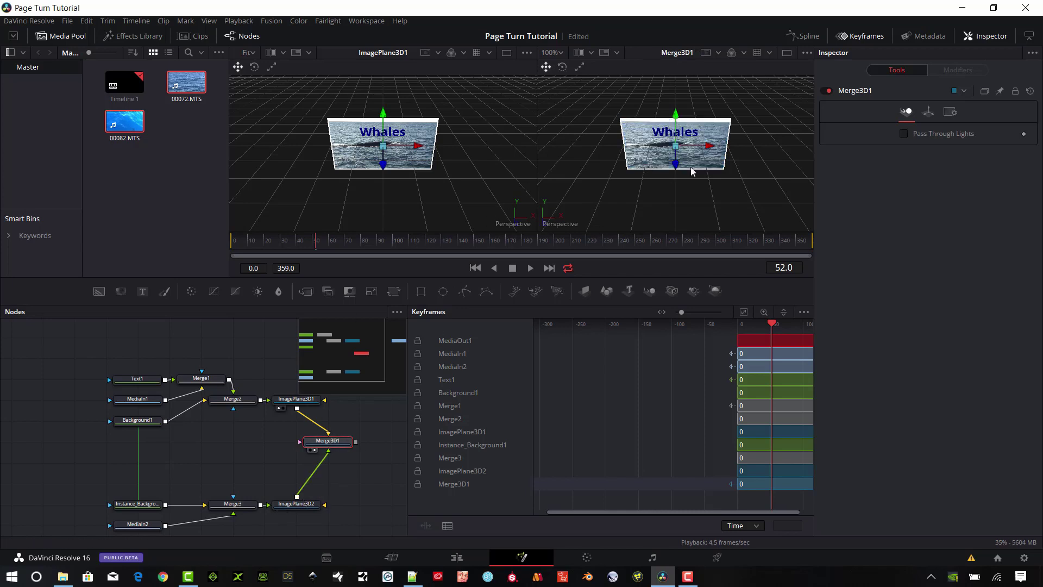
pyautogui.press('+')
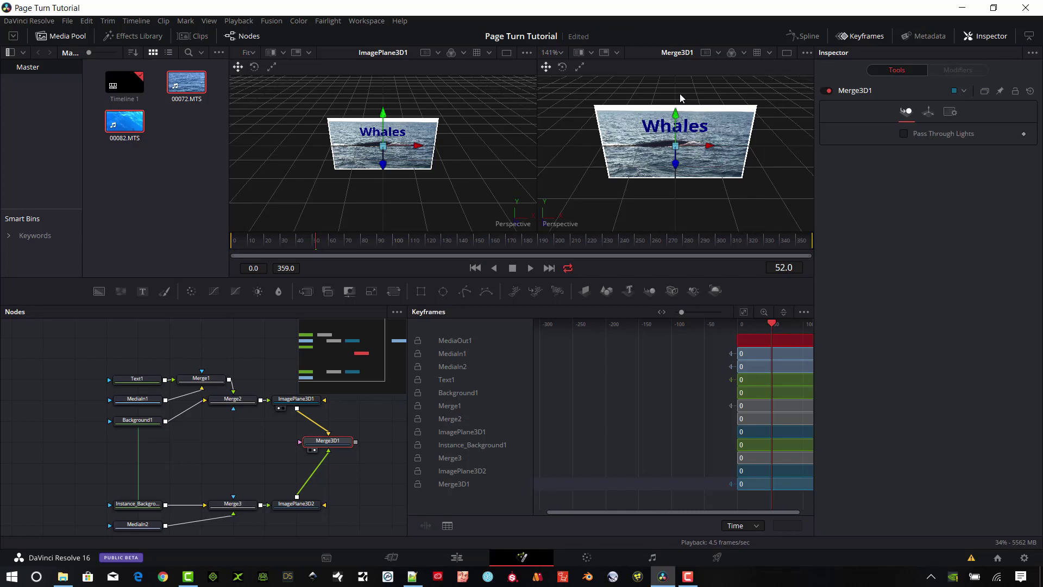
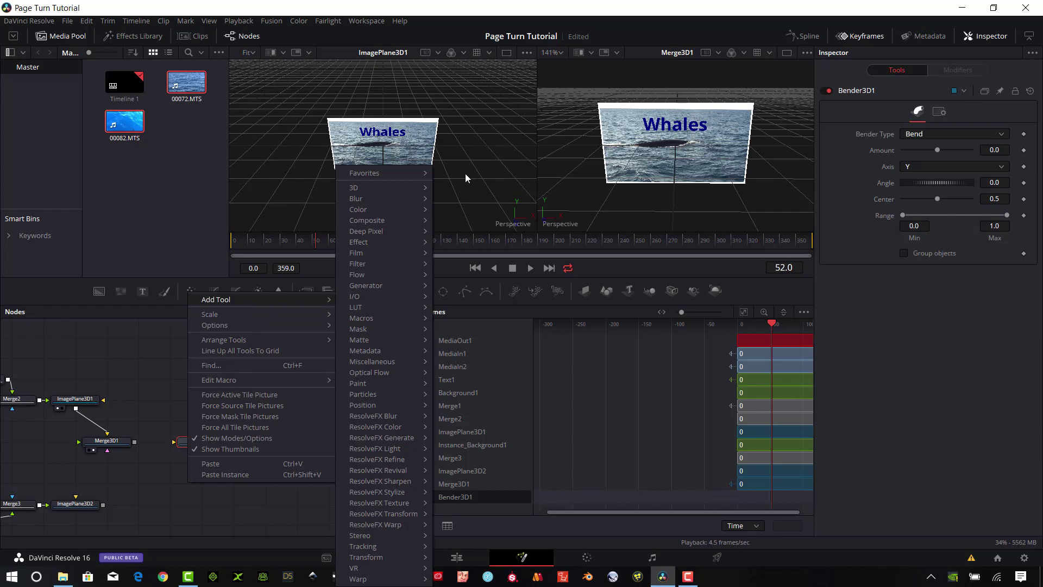
# Add a Transform 3D node after Bender3D1 in the same row, and connect Merge3D1's output to Bender3D1.
pyautogui.moveTo(401, 187)
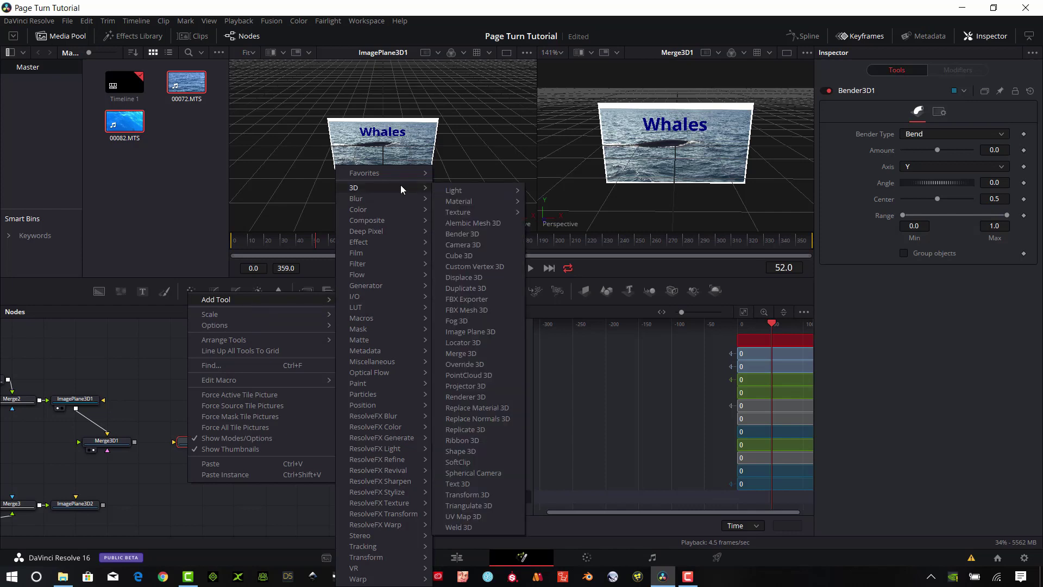
pyautogui.click(477, 496)
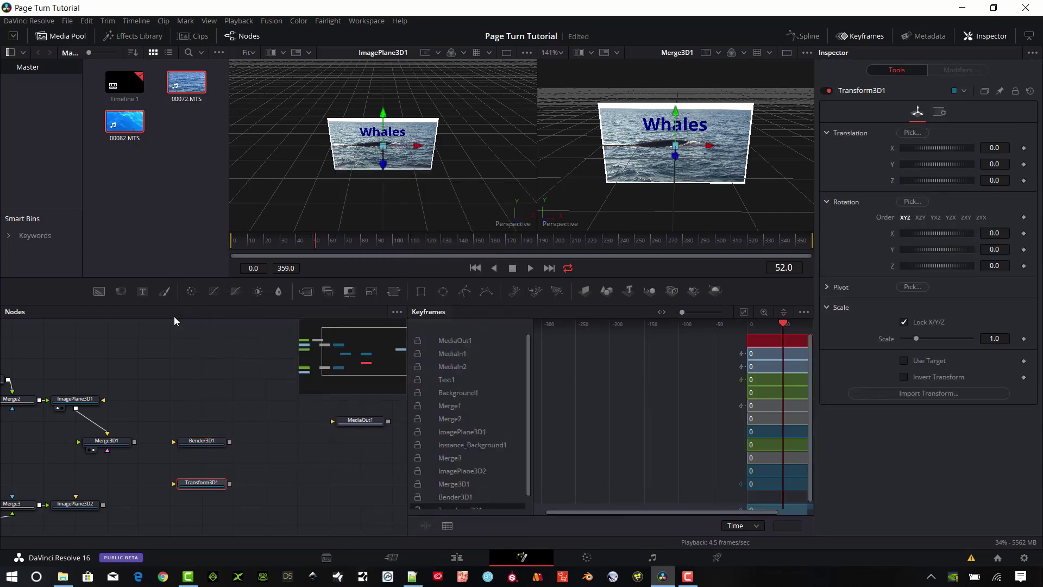
pyautogui.click(200, 441)
pyautogui.moveTo(214, 483); pyautogui.dragTo(310, 441)
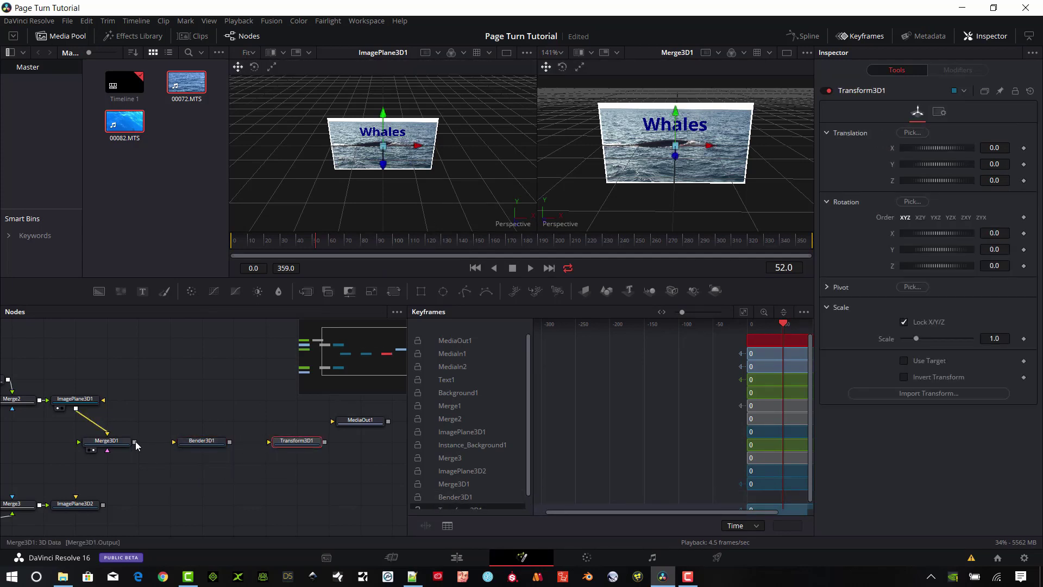
pyautogui.moveTo(139, 441); pyautogui.dragTo(189, 445)
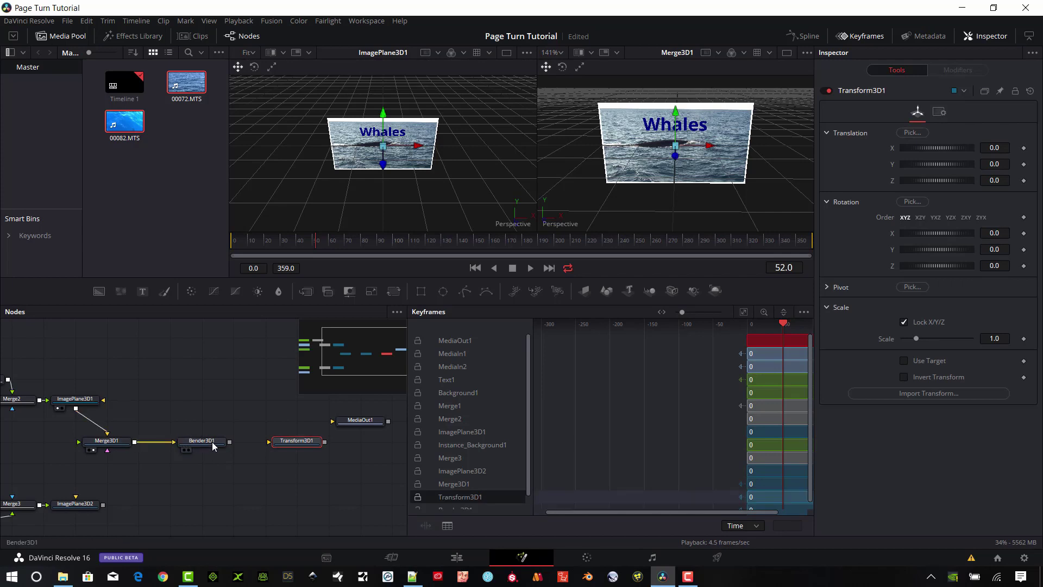
pyautogui.click(212, 443)
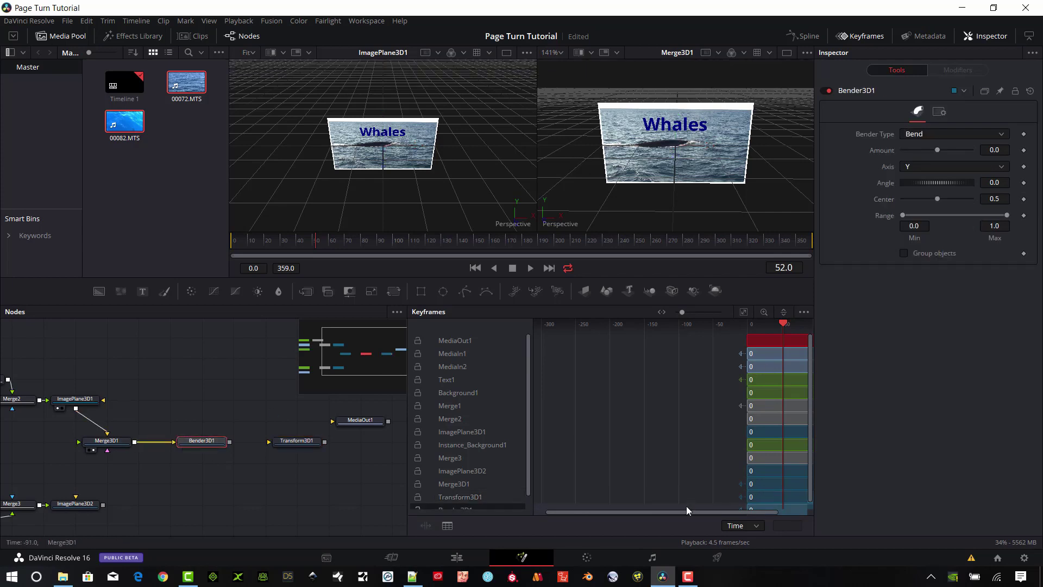
# Set the bend axis of Bender3D1 to X.
pyautogui.moveTo(690, 514); pyautogui.dragTo(503, 398)
pyautogui.moveTo(805, 379)
pyautogui.mouseDown()
pyautogui.moveTo(812, 372)
pyautogui.moveTo(823, 382)
pyautogui.mouseUp()
pyautogui.click(332, 441)
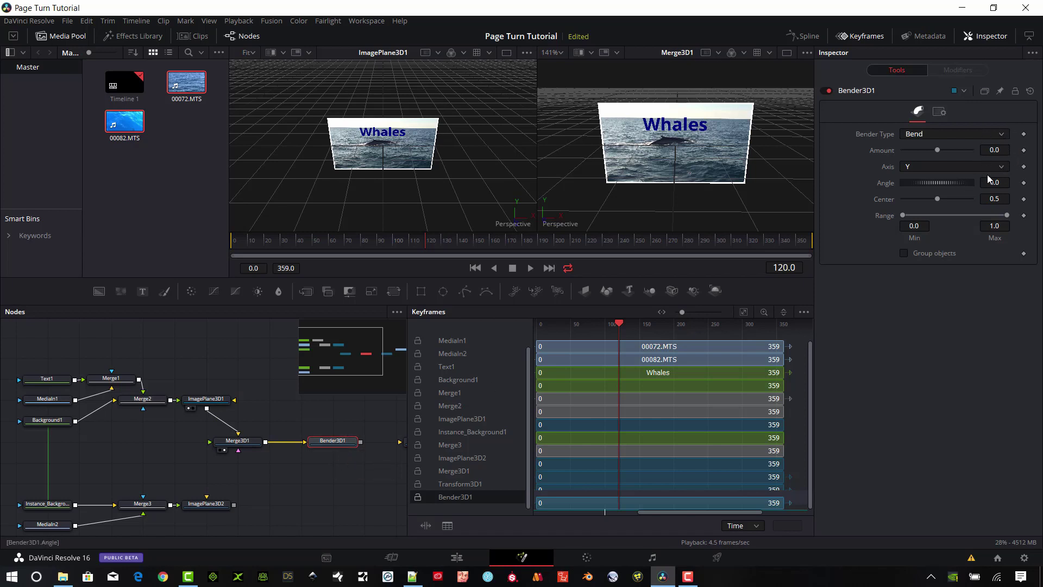
pyautogui.click(1003, 165)
pyautogui.click(964, 181)
# Add a keyframe for Bender3D1's Amount at frame 100, keeping the page flat.
pyautogui.click(777, 268)
pyautogui.hotkey('ctrl', 'a')
pyautogui.write('100')
pyautogui.press('Return')
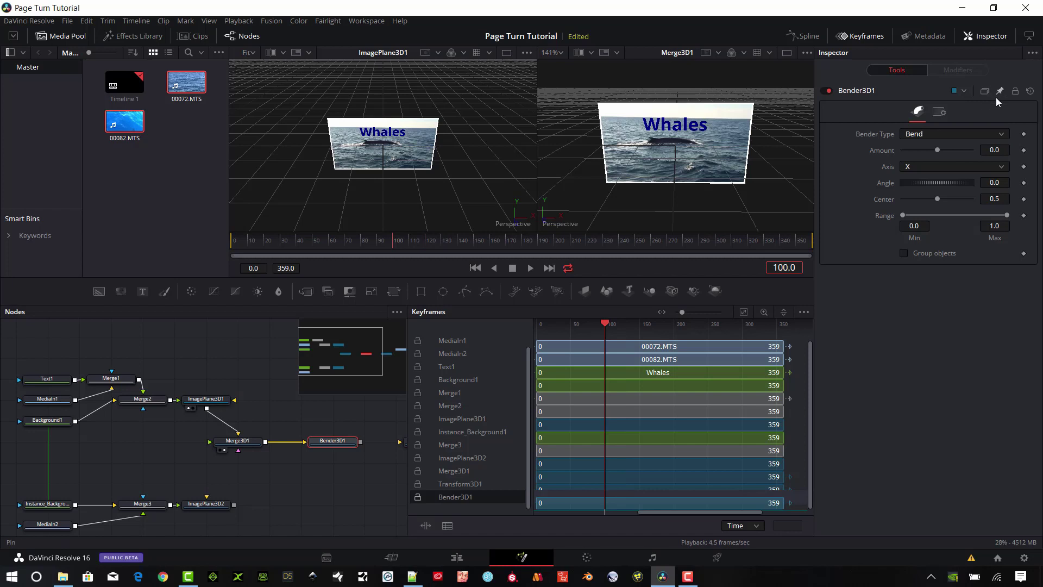
pyautogui.click(1024, 151)
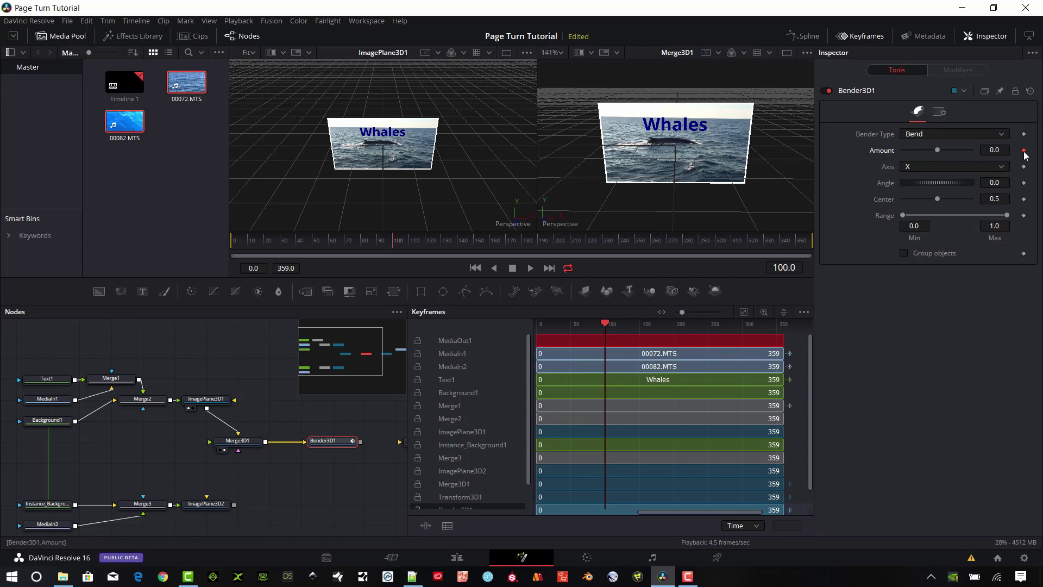
# Keyframe Bender3D1's Amount at 0.3 on frame 120.
pyautogui.click(782, 267)
pyautogui.write('120')
pyautogui.press('Return')
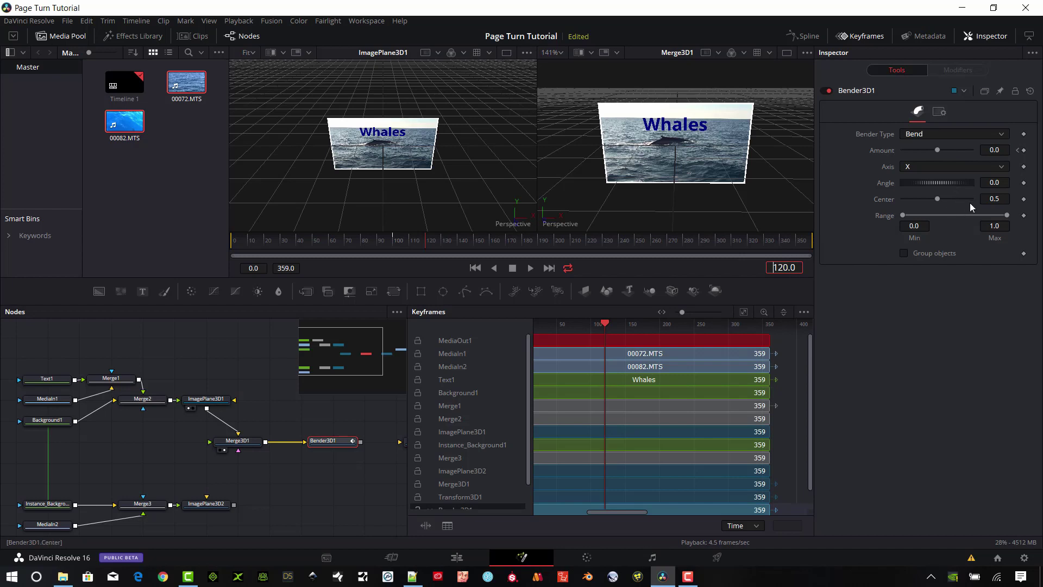
pyautogui.click(1007, 151)
pyautogui.write('.3')
pyautogui.press('Tab')
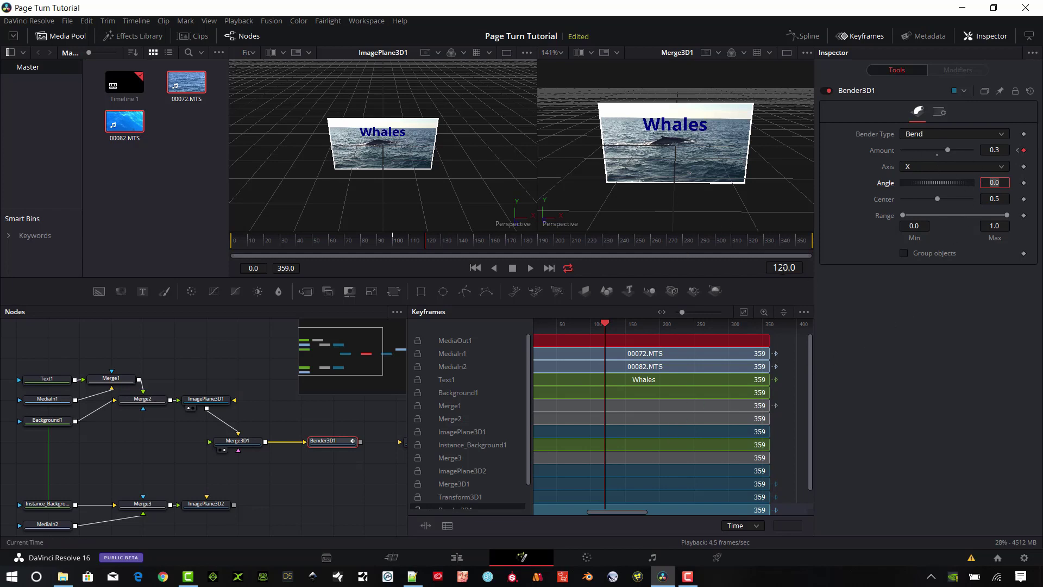
# Keyframe Bender3D1's Amount back to 0 on frame 160.
pyautogui.click(788, 267)
pyautogui.write('160')
pyautogui.press('Return')
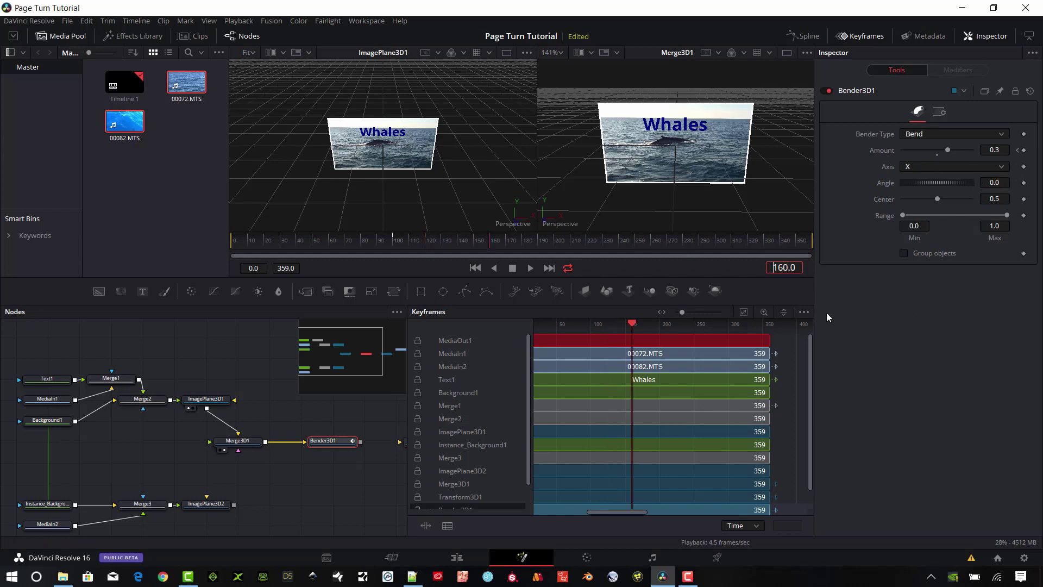
pyautogui.click(999, 150)
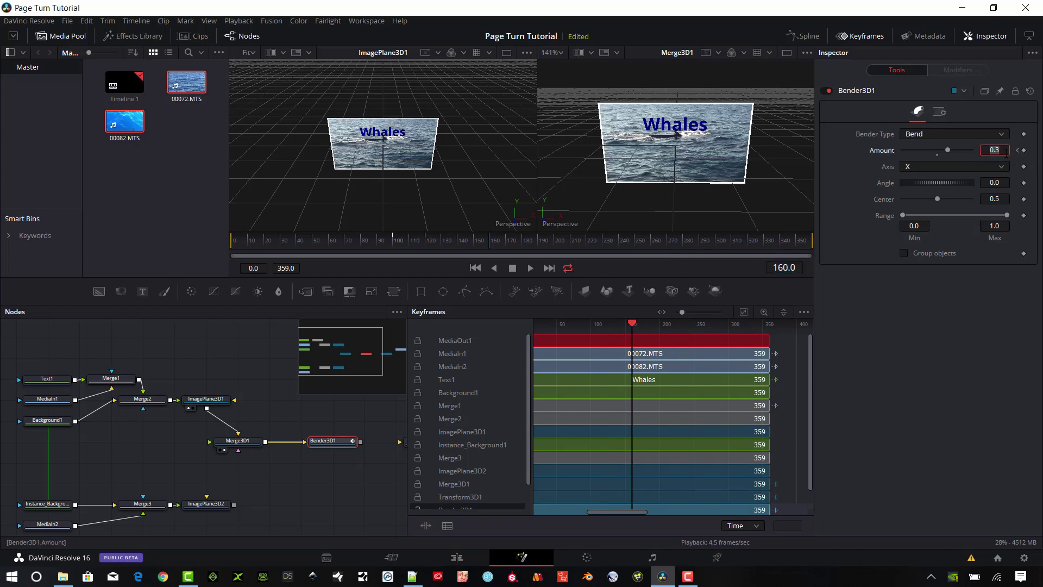
pyautogui.write('0')
pyautogui.press('Tab')
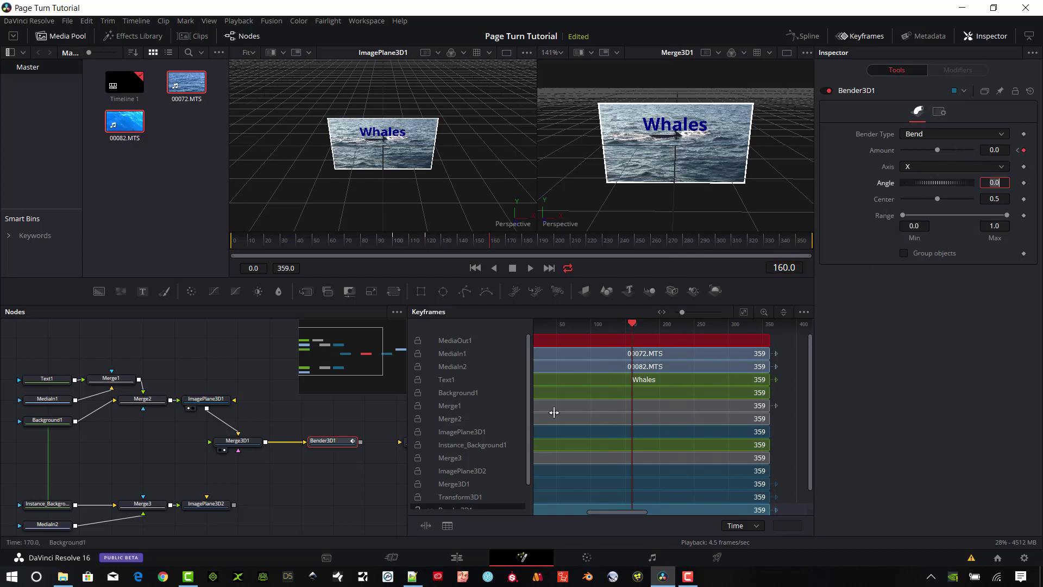
# Display Bender3D1 in the first viewer and scrub through the bend animation, stopping at frame 148.
pyautogui.click(219, 450)
pyautogui.click(314, 450)
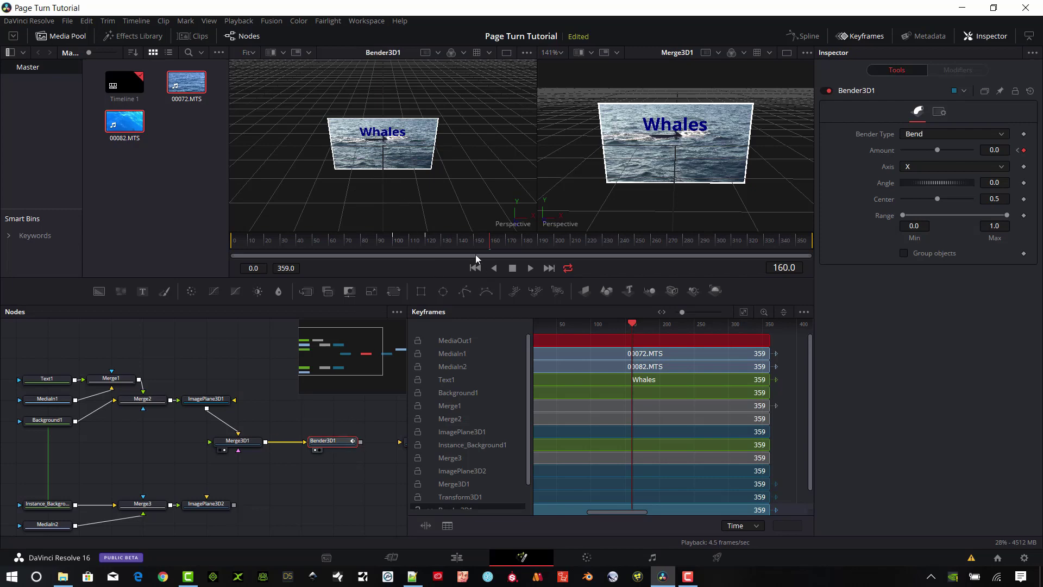
pyautogui.moveTo(478, 244)
pyautogui.mouseDown()
pyautogui.moveTo(382, 252)
pyautogui.moveTo(507, 240)
pyautogui.moveTo(407, 252)
pyautogui.moveTo(503, 246)
pyautogui.moveTo(438, 248)
pyautogui.moveTo(475, 249)
pyautogui.mouseUp()
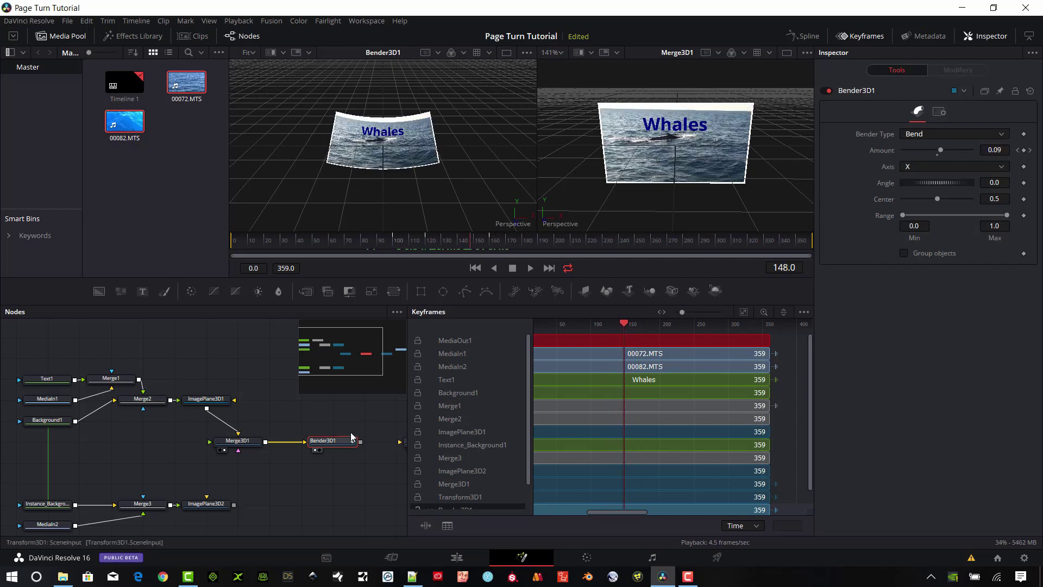
# Connect the output of Bender3D1 to Transform3D1.
pyautogui.hscroll(5, 337, 481)
pyautogui.scroll(-2, 243, 464)
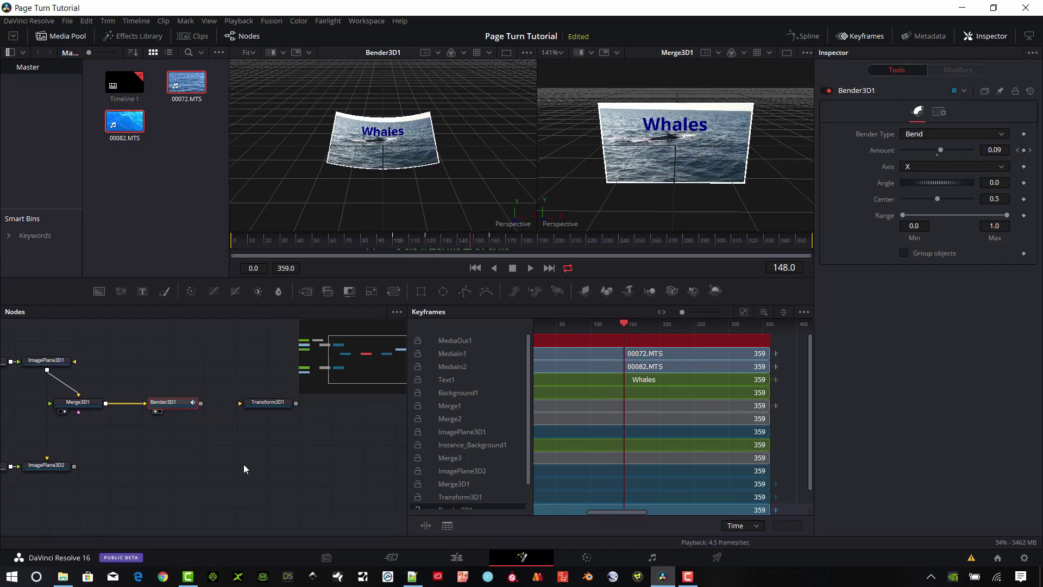
pyautogui.keyDown('ctrl'); pyautogui.click(267, 405); pyautogui.keyUp('ctrl')
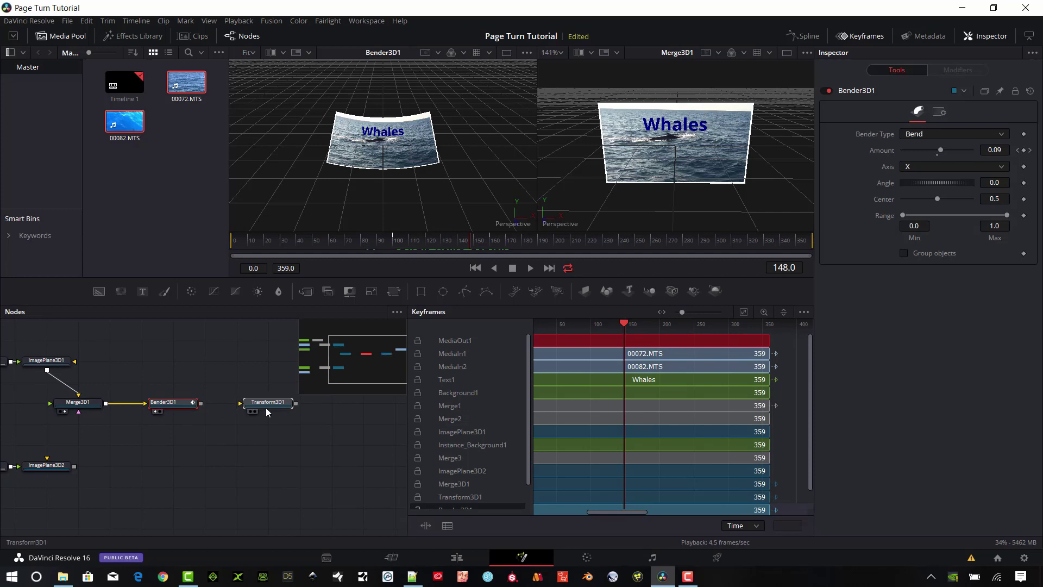
pyautogui.hscroll(1, 217, 409)
pyautogui.moveTo(184, 405); pyautogui.dragTo(260, 407)
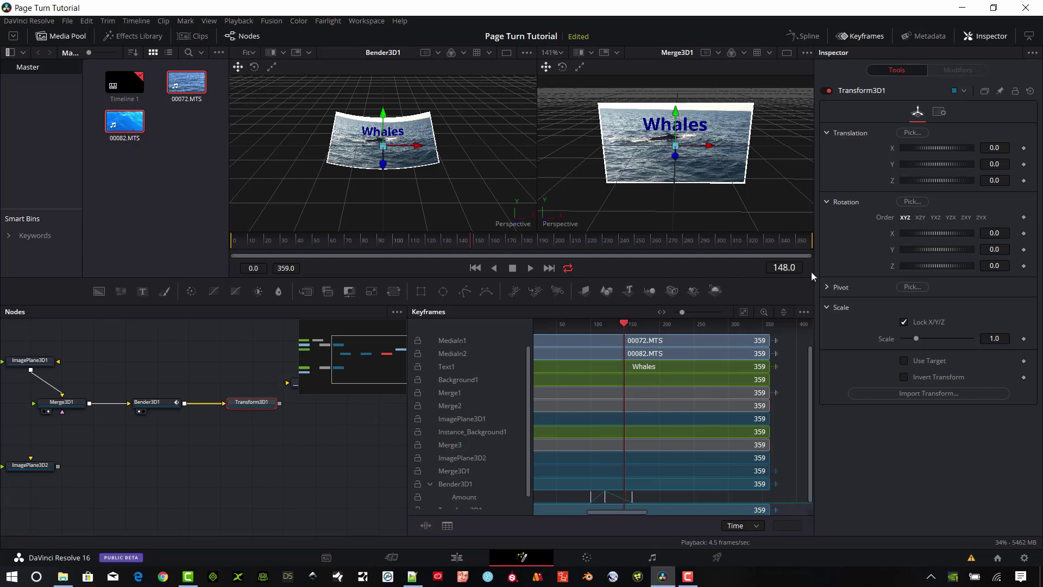
# Add a keyframe for Transform3D1's Y rotation at frame 100.
pyautogui.click(794, 269)
pyautogui.write('100')
pyautogui.press('Return')
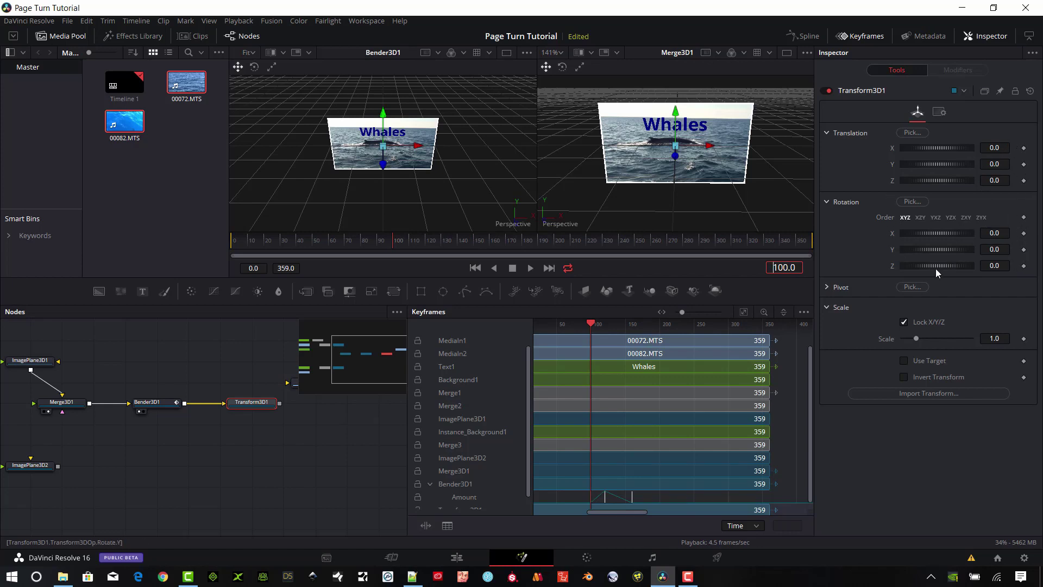
pyautogui.click(1024, 250)
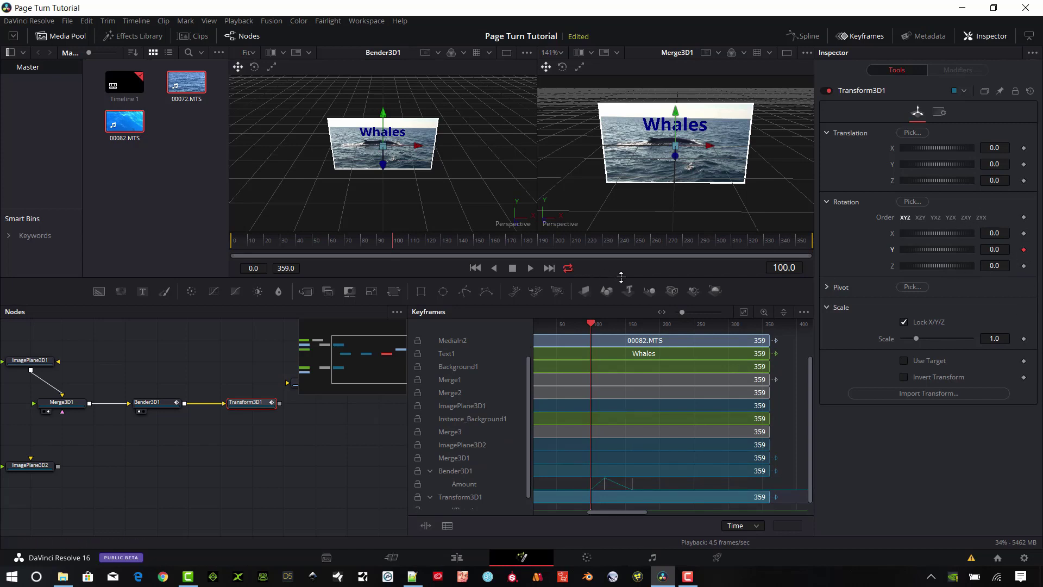
# Keyframe Transform3D1's Y rotation at -180 on frame 160.
pyautogui.click(785, 267)
pyautogui.write('160')
pyautogui.press('Return')
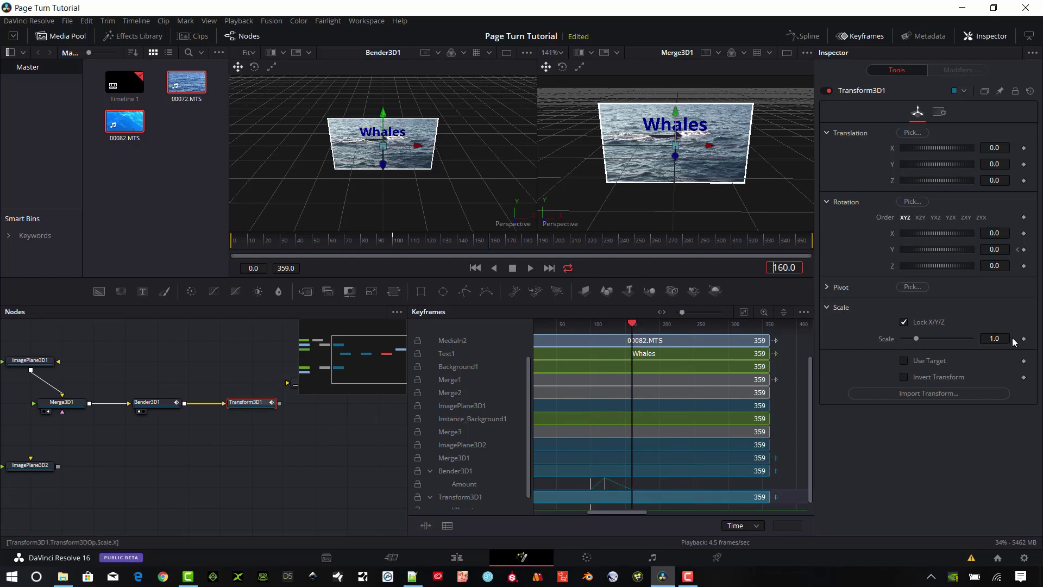
pyautogui.click(994, 249)
pyautogui.press('Tab')
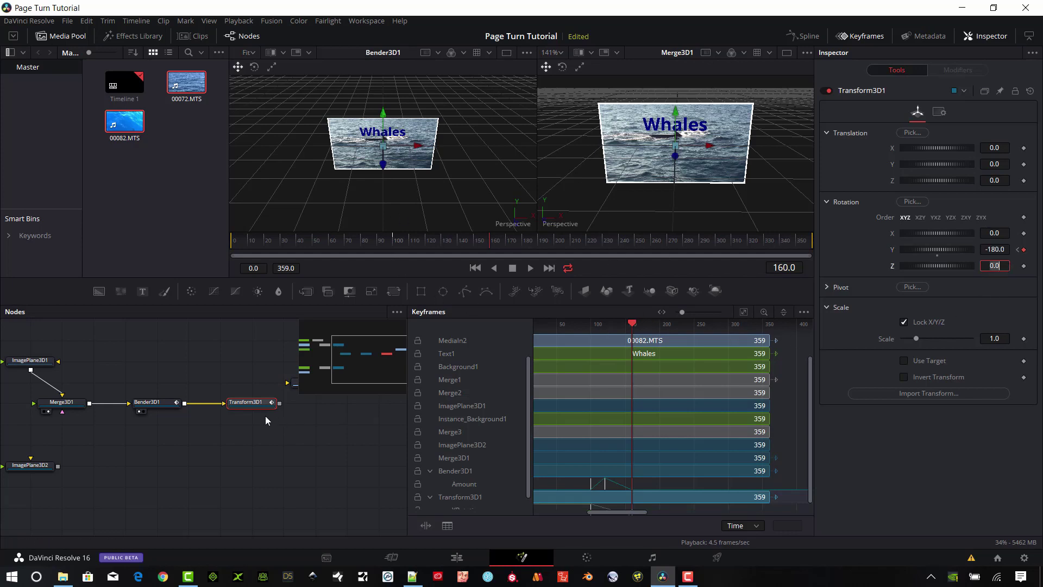
# Display Transform3D1 in the first viewer and scrub through the page rotation, stopping at frame 166.
pyautogui.moveTo(260, 405); pyautogui.dragTo(383, 163)
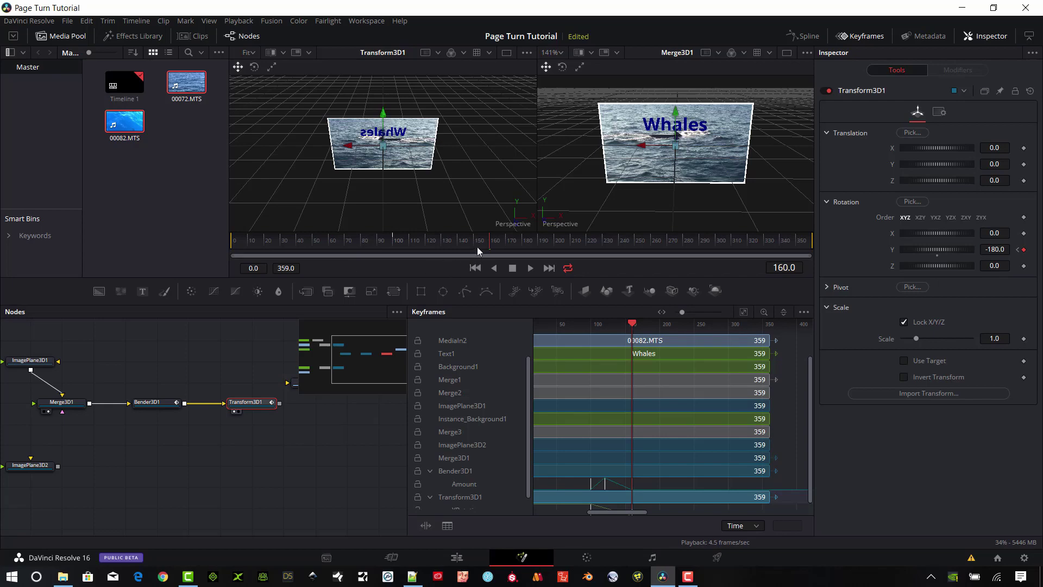
pyautogui.moveTo(477, 247); pyautogui.dragTo(500, 278)
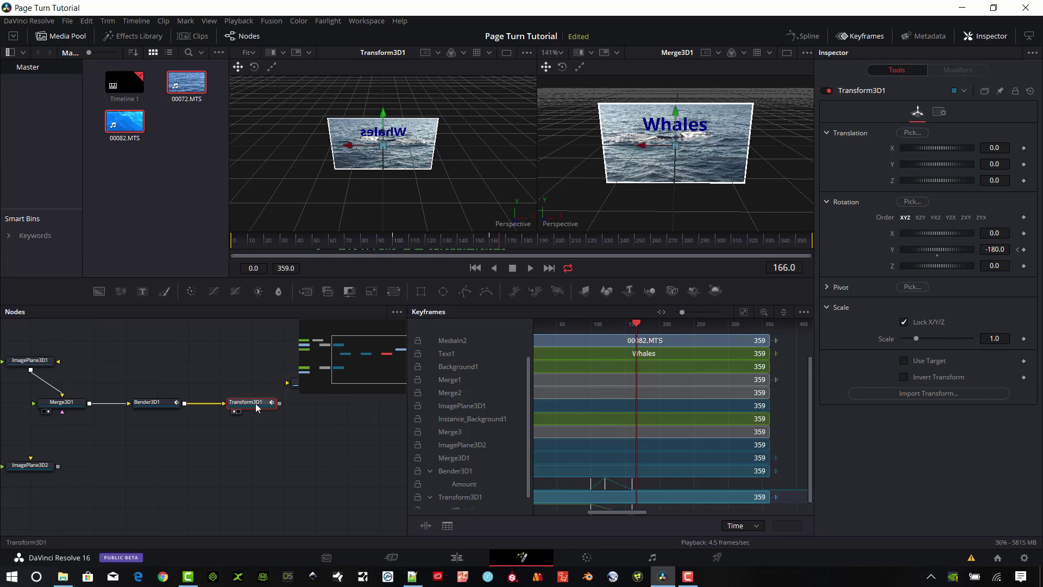
# Set Transform3D1's X pivot to -0.5 and scrub through the page turn, stopping at frame 129.
pyautogui.click(831, 291)
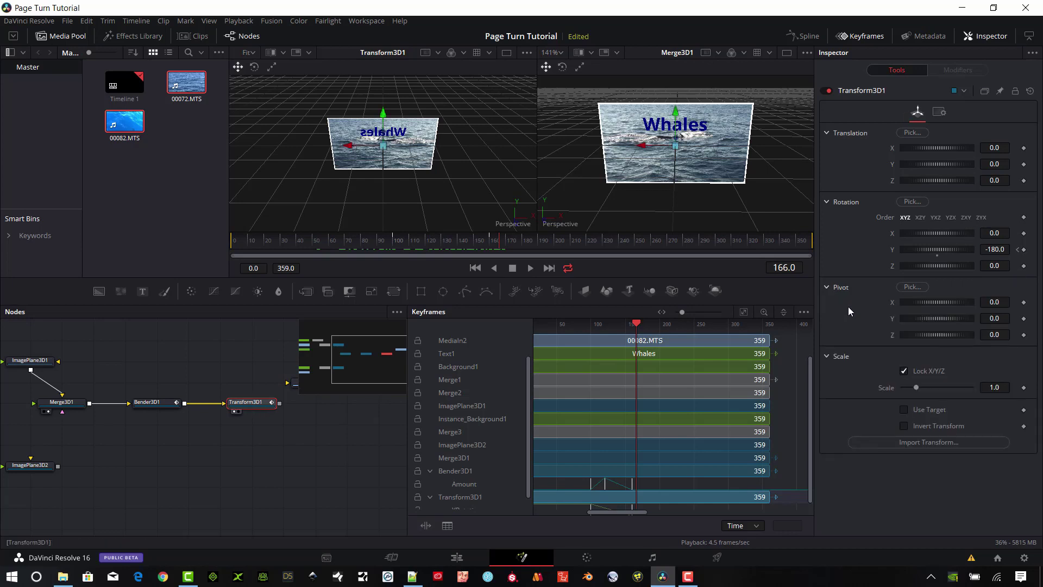
pyautogui.click(1002, 300)
pyautogui.press('Tab')
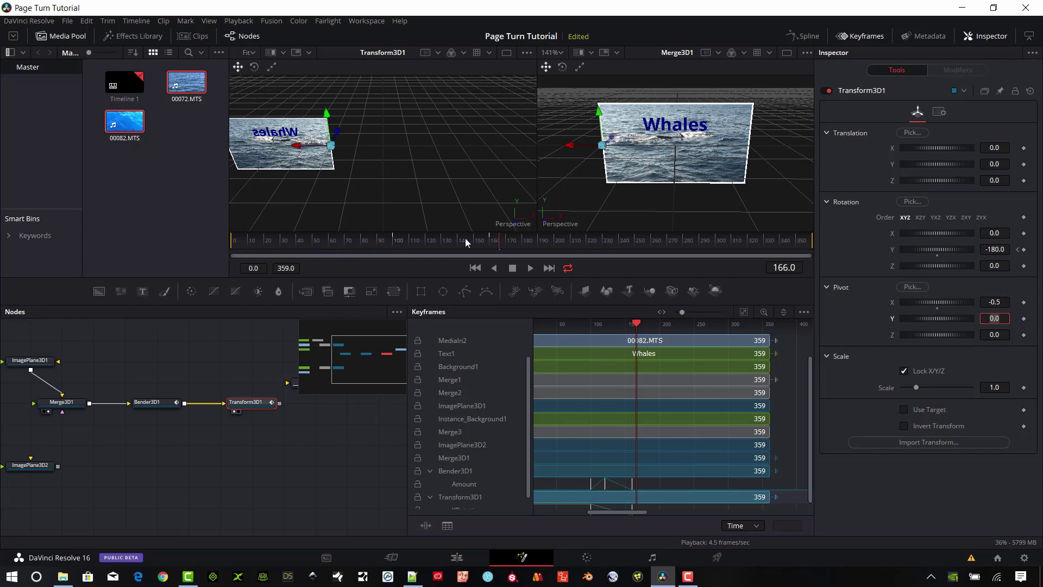
pyautogui.moveTo(465, 238); pyautogui.dragTo(392, 257)
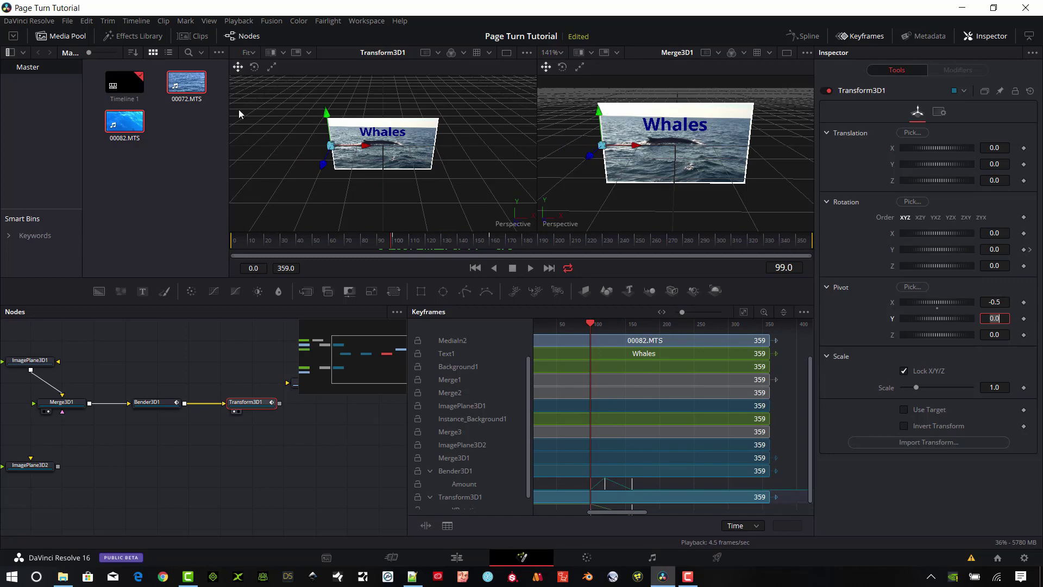
pyautogui.moveTo(383, 242); pyautogui.dragTo(439, 250)
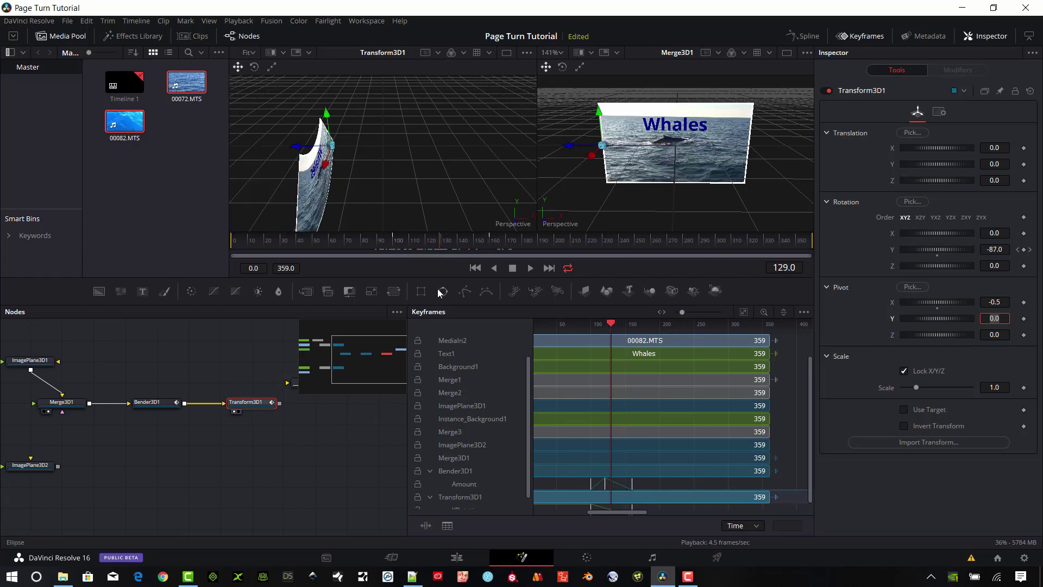
# Move MediaOut1 farther away from Transform3D1 to make room for more nodes in the graph.
pyautogui.moveTo(312, 498); pyautogui.dragTo(228, 482)
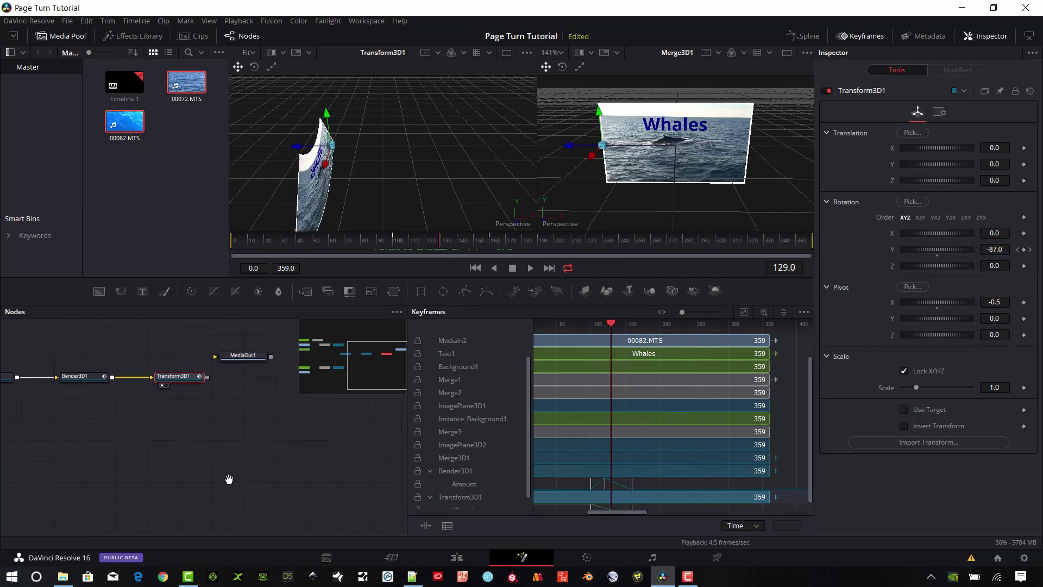
pyautogui.moveTo(234, 374); pyautogui.dragTo(365, 422)
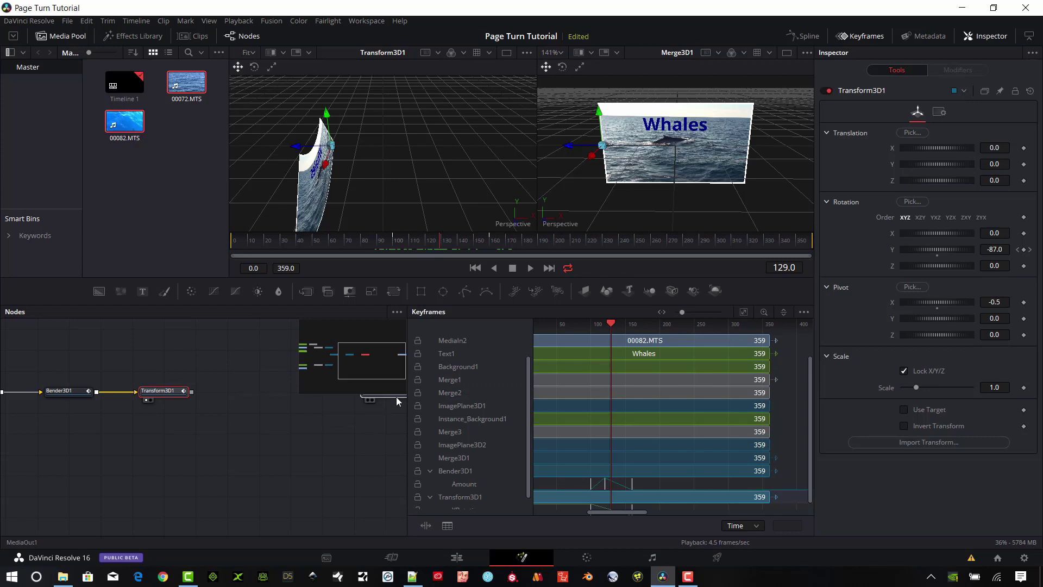
pyautogui.moveTo(183, 485); pyautogui.dragTo(241, 484)
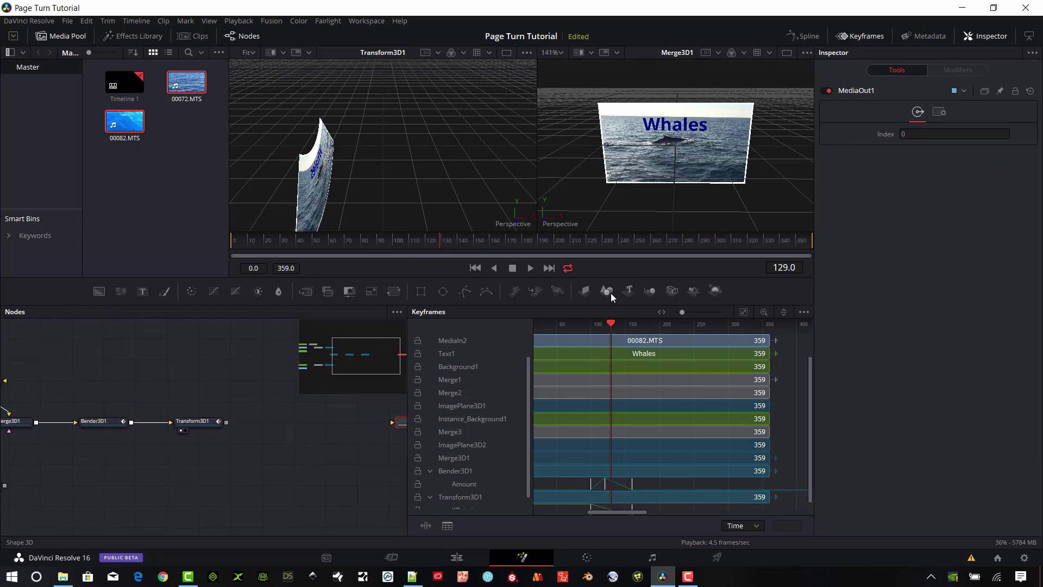
# Add a Merge3D node below Transform3D1 and connect Transform3D1's output to it.
pyautogui.moveTo(651, 290); pyautogui.dragTo(209, 479)
pyautogui.click(208, 480)
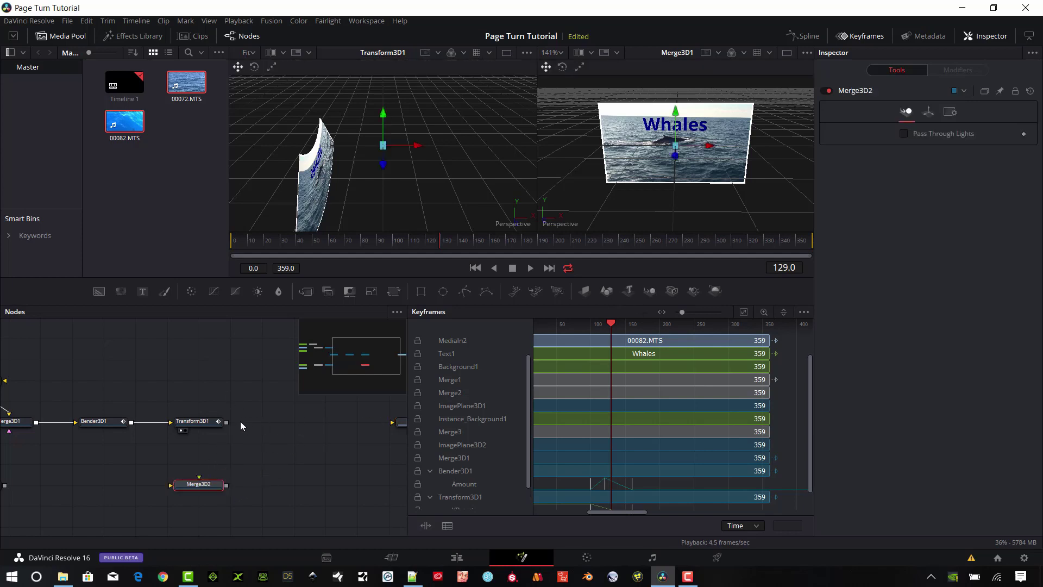
pyautogui.moveTo(226, 422); pyautogui.dragTo(221, 482)
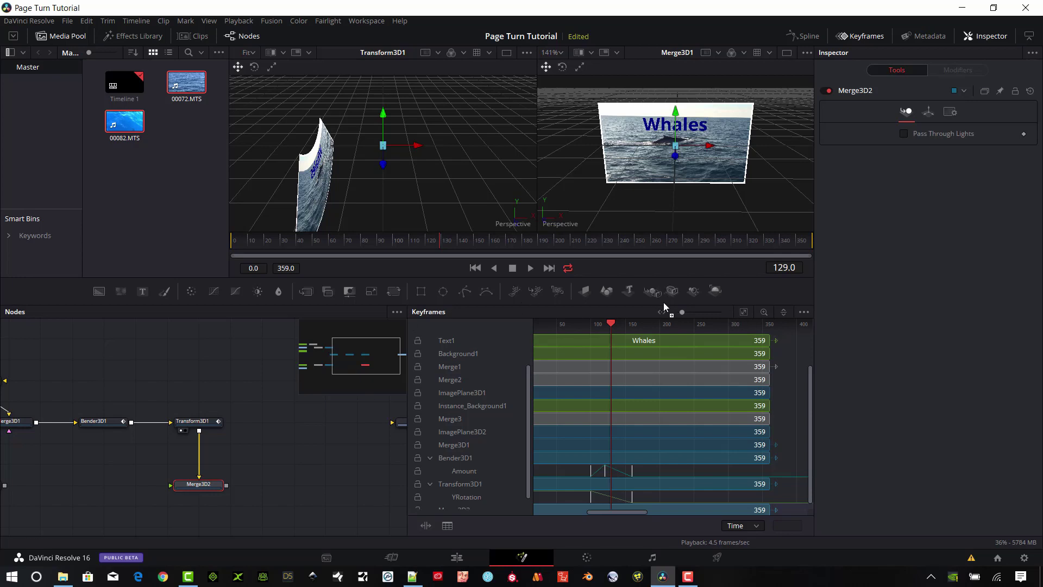
# Add a Camera3D node beside Merge3D2 and connect it to Merge3D2.
pyautogui.moveTo(220, 443); pyautogui.dragTo(111, 482)
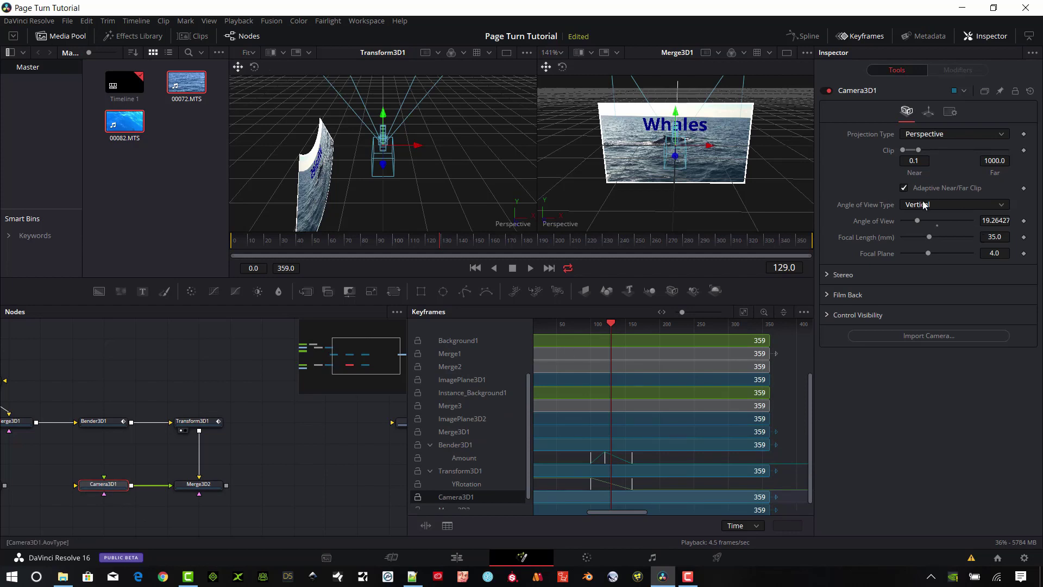
pyautogui.click(928, 111)
pyautogui.click(911, 111)
# Display Merge3D2 in the first viewer at frame 82 and move the camera back slightly from the page.
pyautogui.click(184, 493)
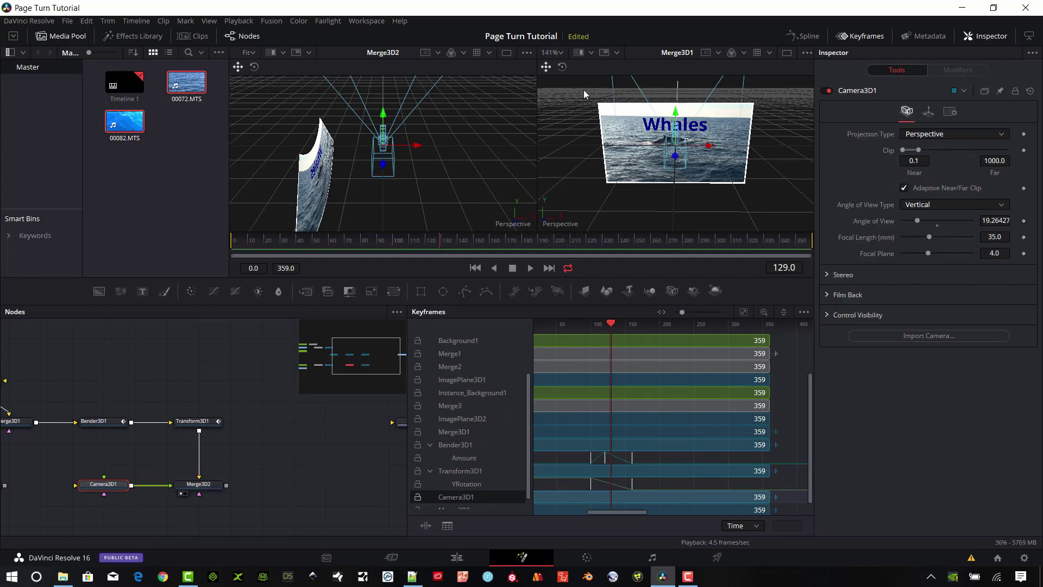
pyautogui.moveTo(467, 132); pyautogui.dragTo(331, 163)
pyautogui.click(367, 243)
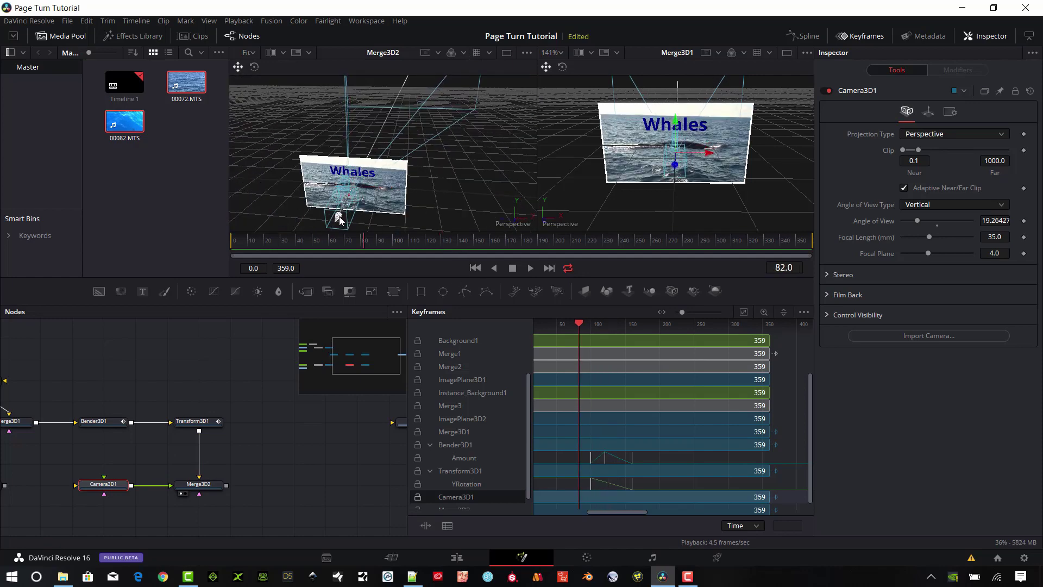
# Add a Renderer3D node fed by Merge3D2 and display it in the second viewer.
pyautogui.moveTo(268, 493); pyautogui.dragTo(197, 438)
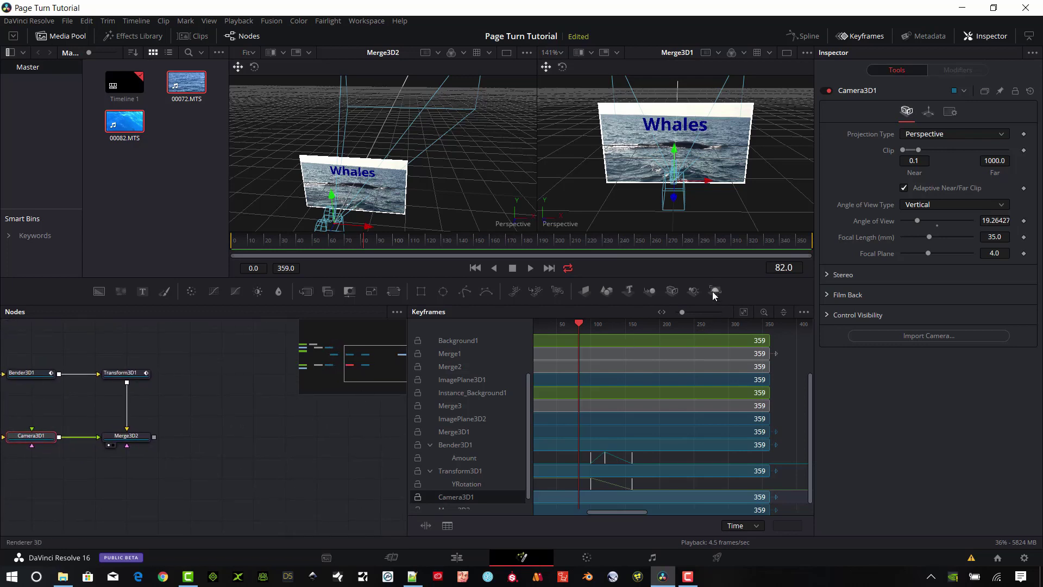
pyautogui.moveTo(714, 294); pyautogui.dragTo(218, 440)
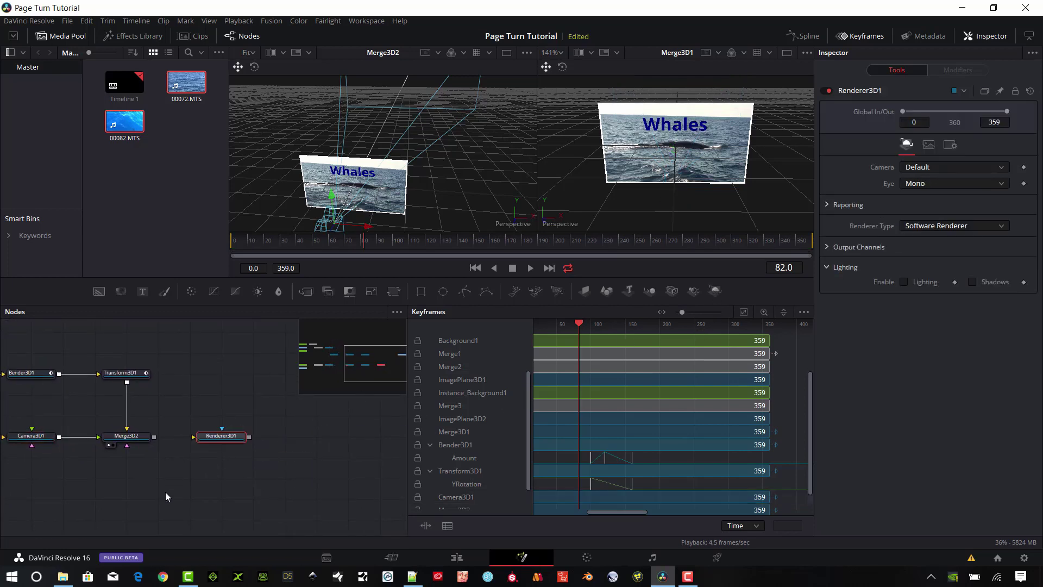
pyautogui.click(150, 438)
pyautogui.moveTo(155, 436); pyautogui.dragTo(197, 436)
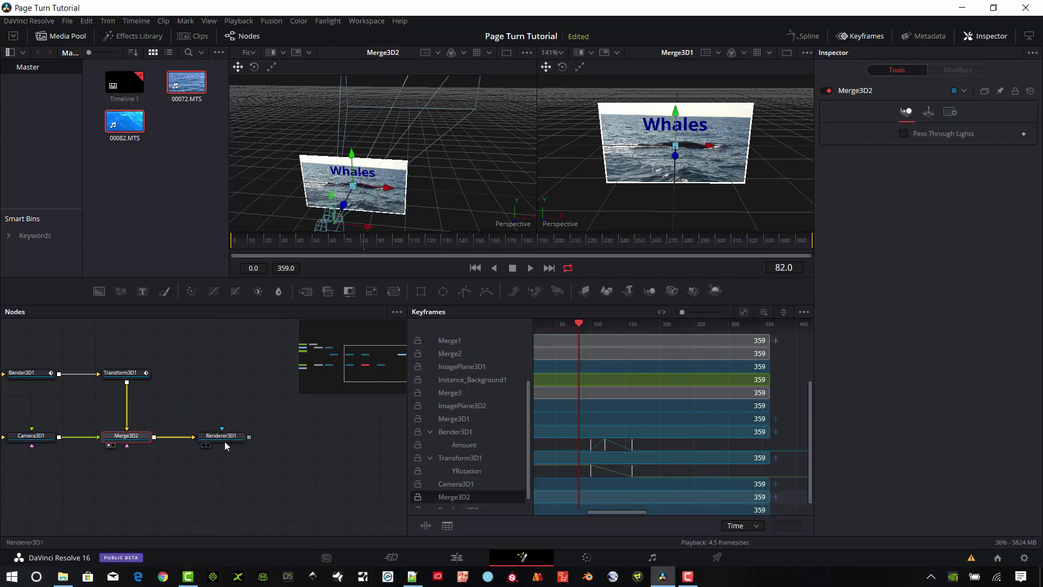
pyautogui.press('2')
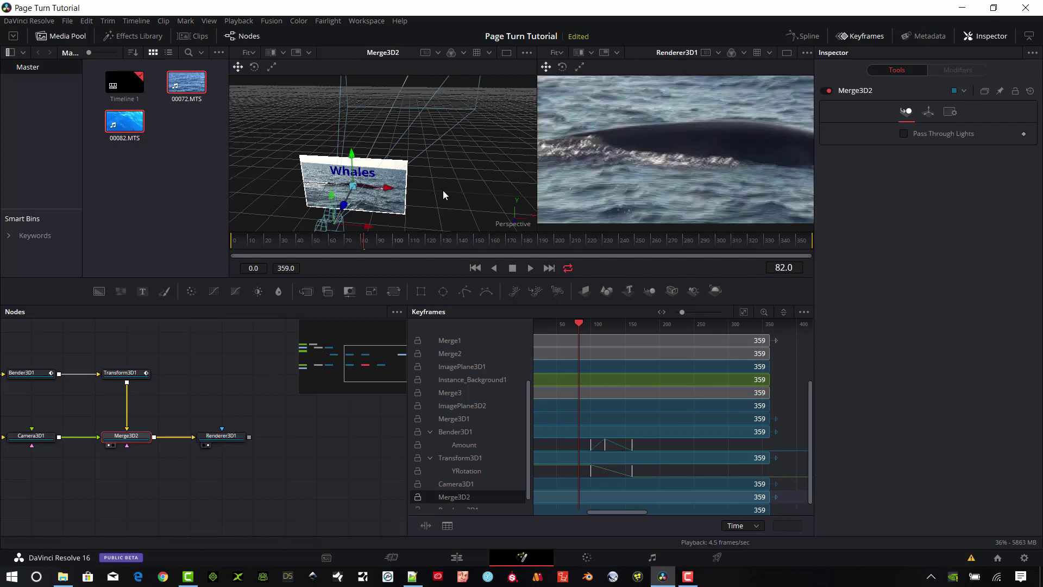
# Pull the camera back to about 3.69 on Z to fit the whole page in the render, and scrub to frame 174.
pyautogui.moveTo(448, 188); pyautogui.dragTo(473, 144)
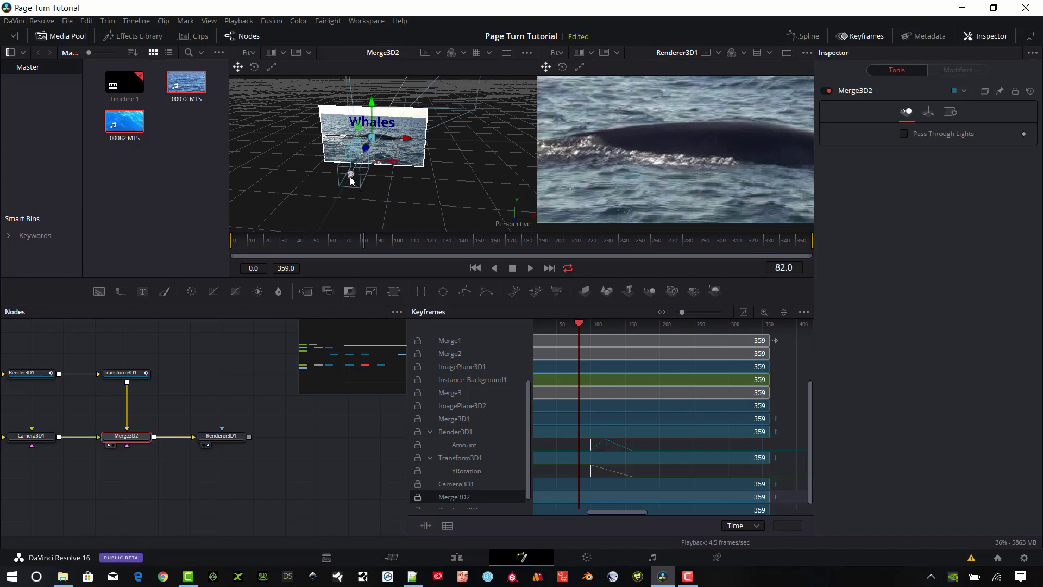
pyautogui.moveTo(351, 178); pyautogui.dragTo(396, 294)
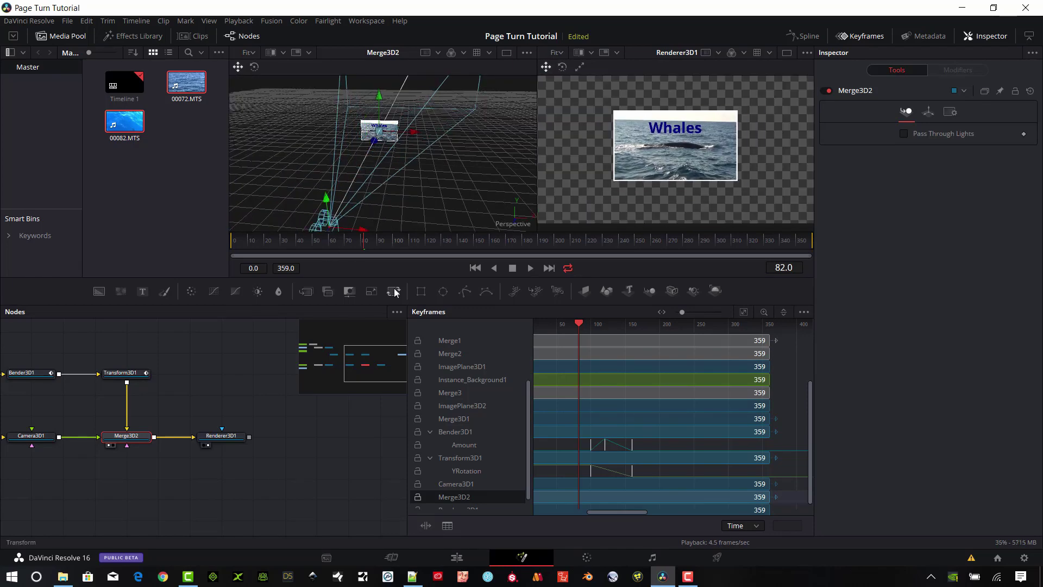
pyautogui.moveTo(402, 242); pyautogui.dragTo(513, 255)
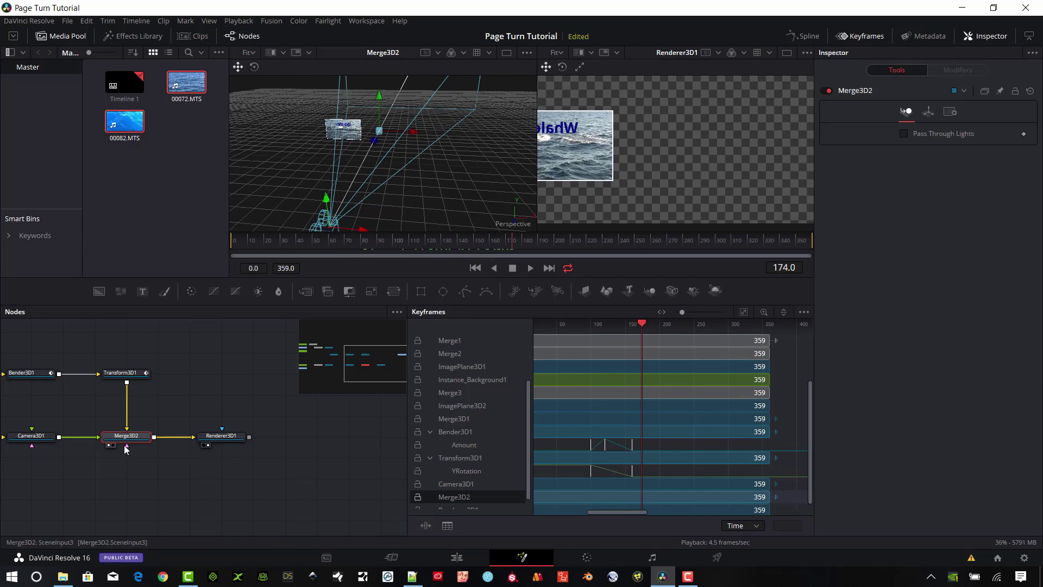
# Set Camera3D1's translation to X -0.5, Y 0.058 and Z 3.34, and go to frame 94.
pyautogui.click(222, 437)
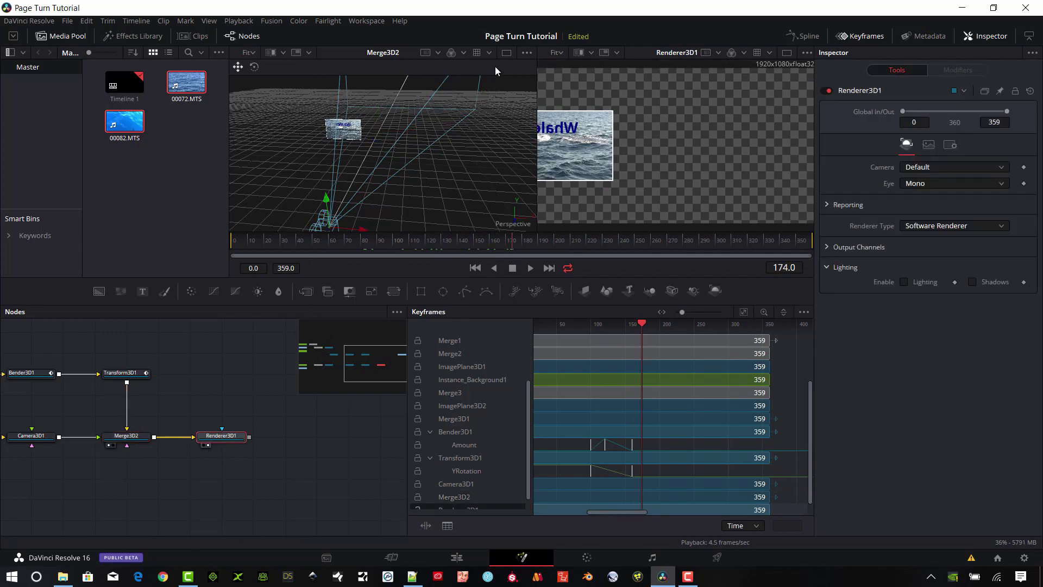
pyautogui.click(325, 218)
pyautogui.click(928, 111)
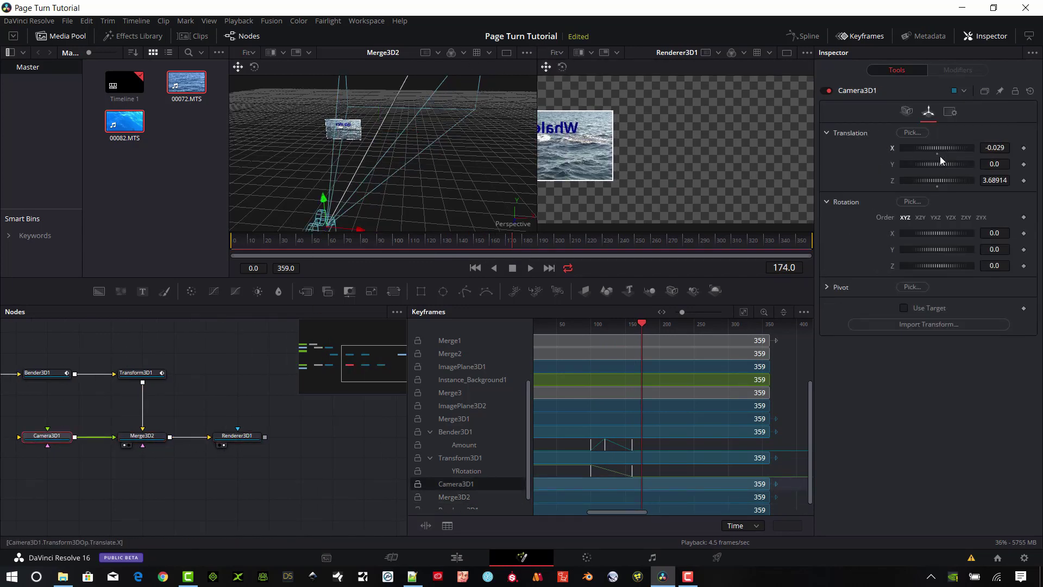
pyautogui.moveTo(339, 243); pyautogui.dragTo(384, 259)
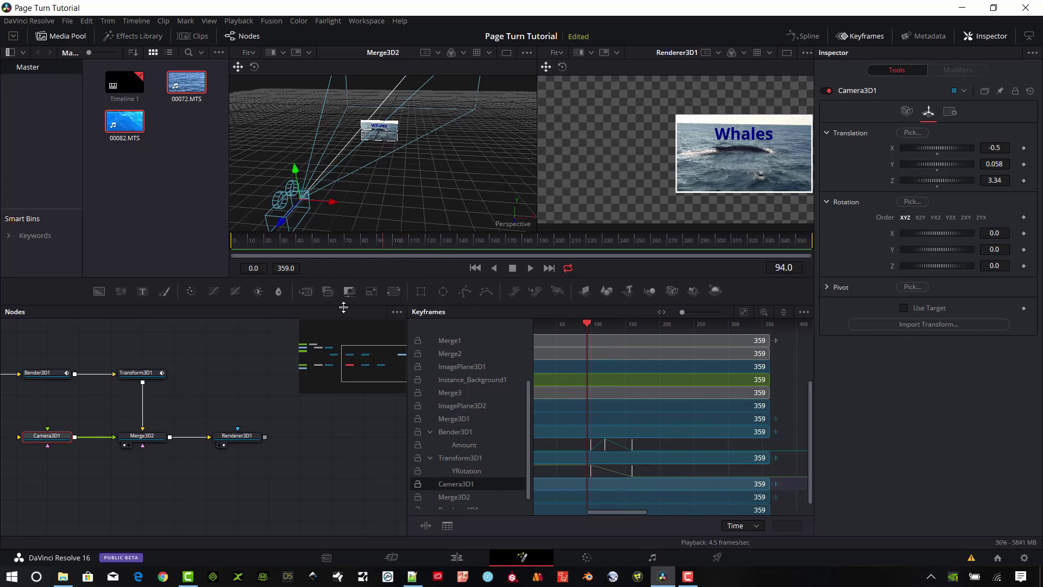
# Connect ImagePlane3D2's output to the free scene input of Merge3D1.
pyautogui.moveTo(150, 518); pyautogui.dragTo(361, 507)
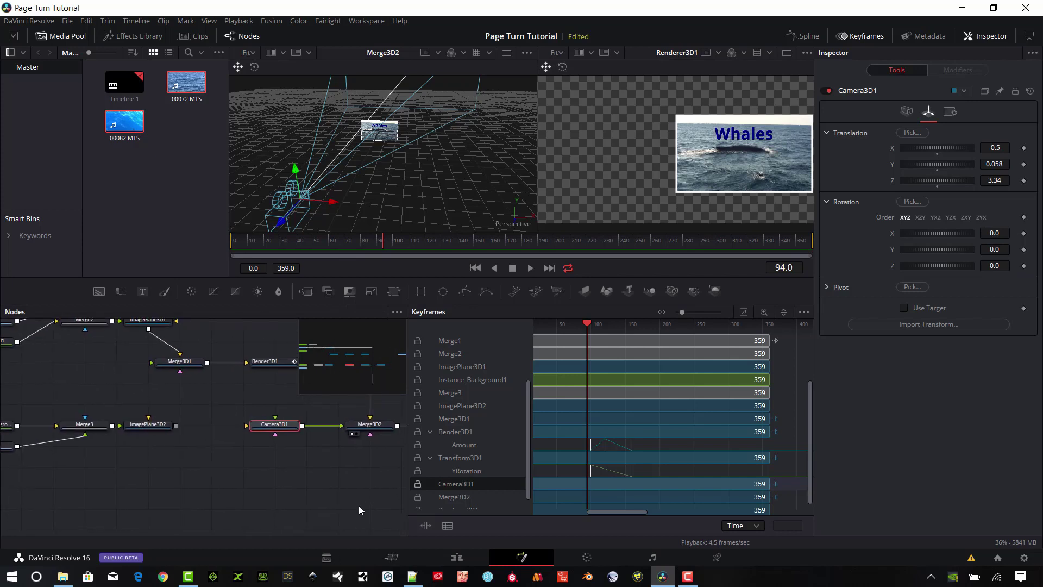
pyautogui.moveTo(31, 449); pyautogui.dragTo(91, 531)
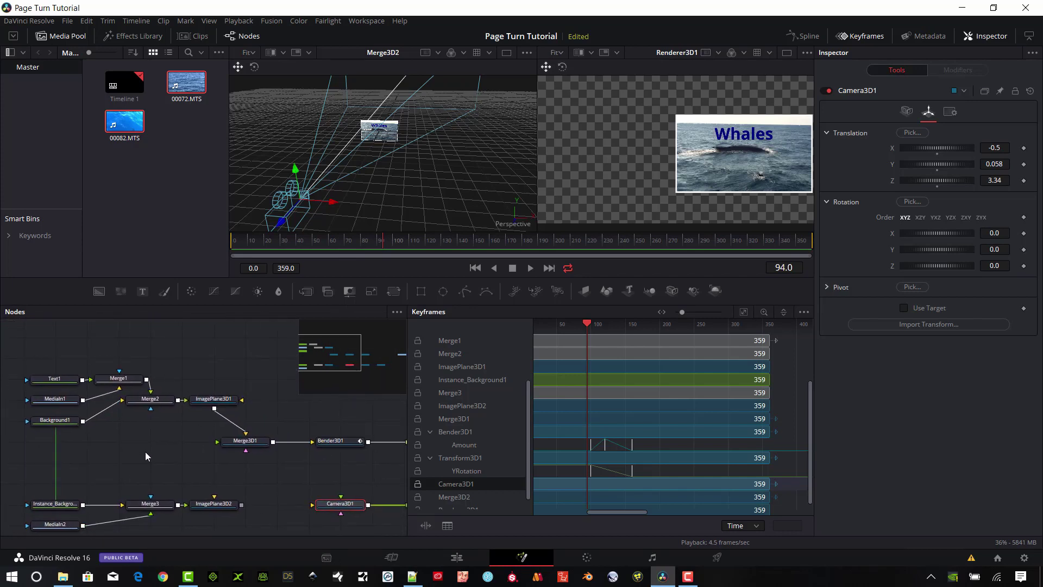
pyautogui.moveTo(145, 456); pyautogui.dragTo(65, 478)
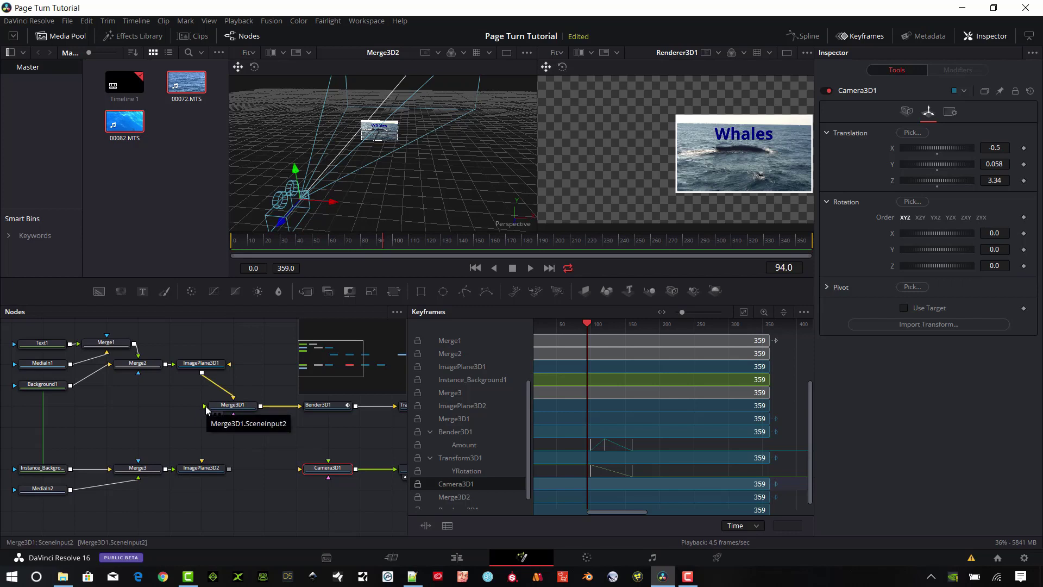
pyautogui.moveTo(232, 469); pyautogui.dragTo(217, 407)
# Set ImagePlane3D1's visibility to cull back faces instead of front faces.
pyautogui.click(204, 365)
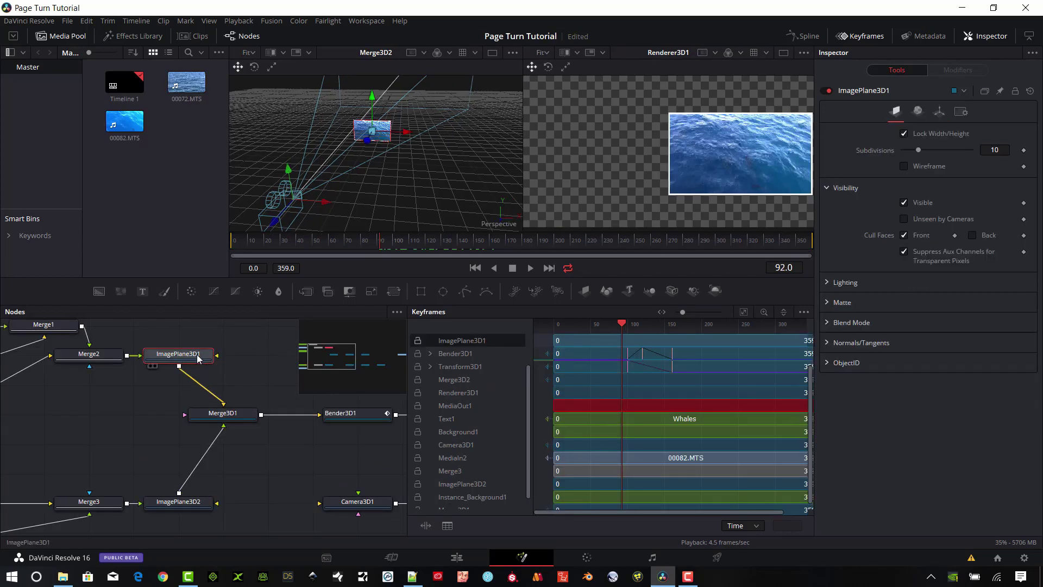
pyautogui.click(978, 235)
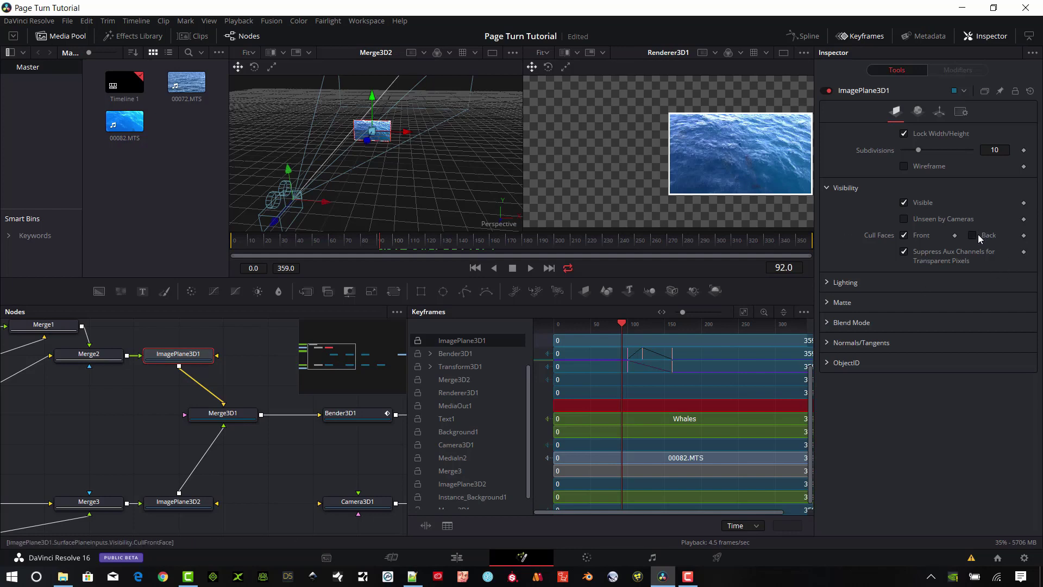
pyautogui.click(904, 235)
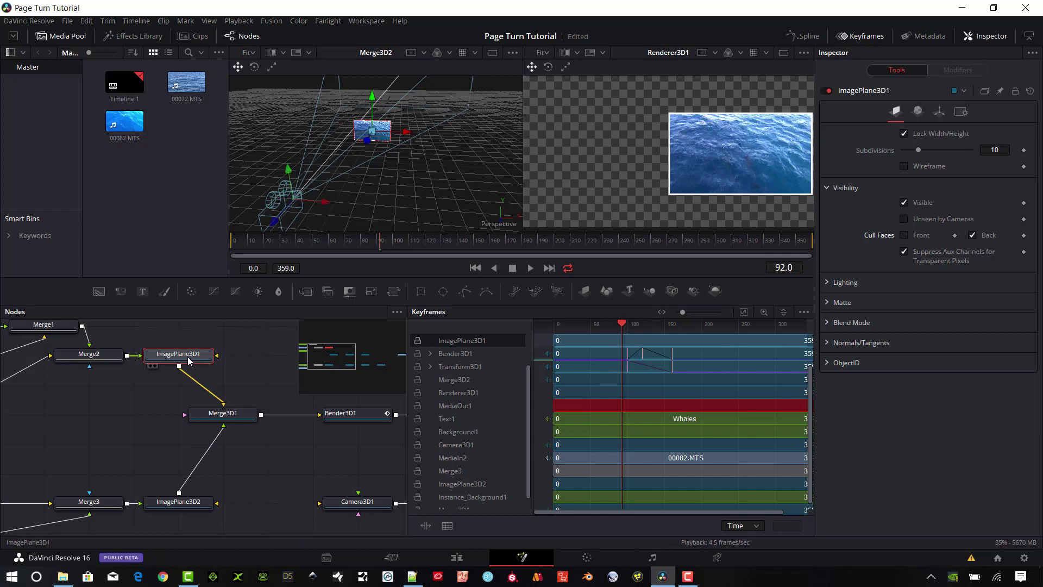
# Turn on front-face culling for ImagePlane3D2 and scrub the timeline, stopping at frame 90.
pyautogui.click(191, 506)
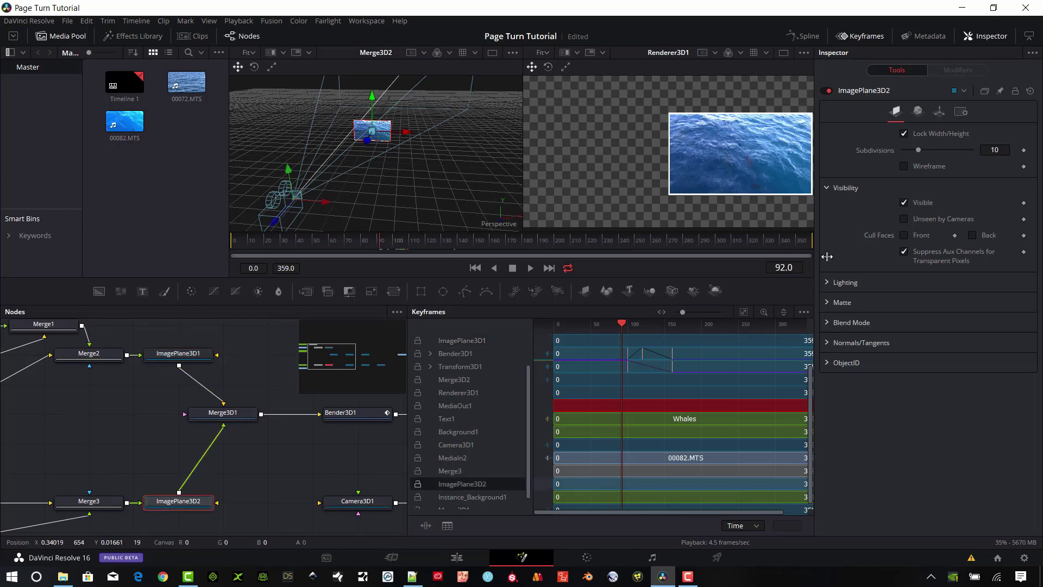
pyautogui.click(905, 237)
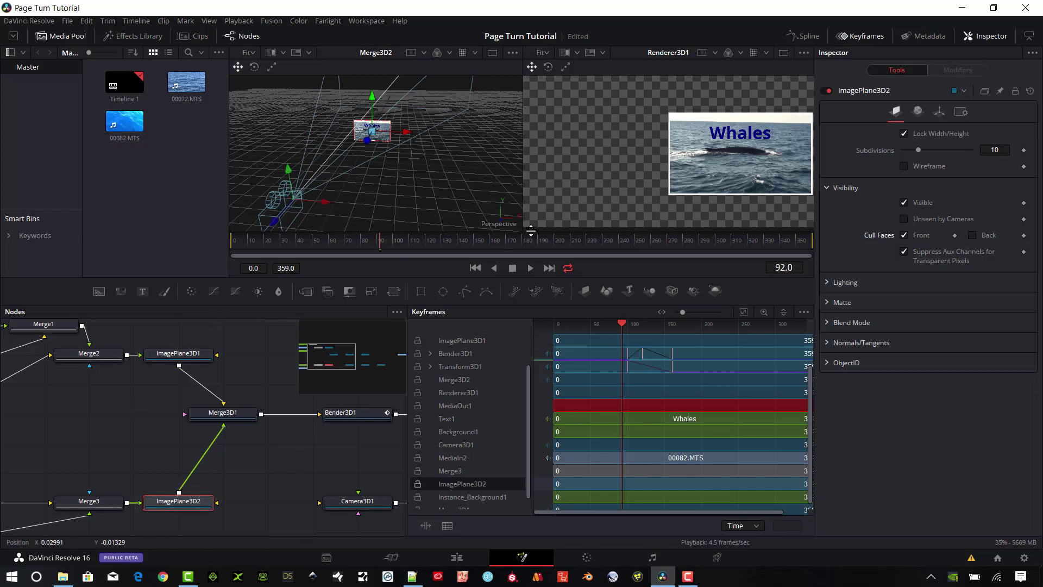
pyautogui.moveTo(381, 245)
pyautogui.mouseDown()
pyautogui.moveTo(365, 242)
pyautogui.moveTo(466, 240)
pyautogui.moveTo(371, 240)
pyautogui.moveTo(558, 256)
pyautogui.moveTo(604, 250)
pyautogui.moveTo(318, 263)
pyautogui.moveTo(423, 249)
pyautogui.moveTo(471, 259)
pyautogui.moveTo(376, 264)
pyautogui.mouseUp()
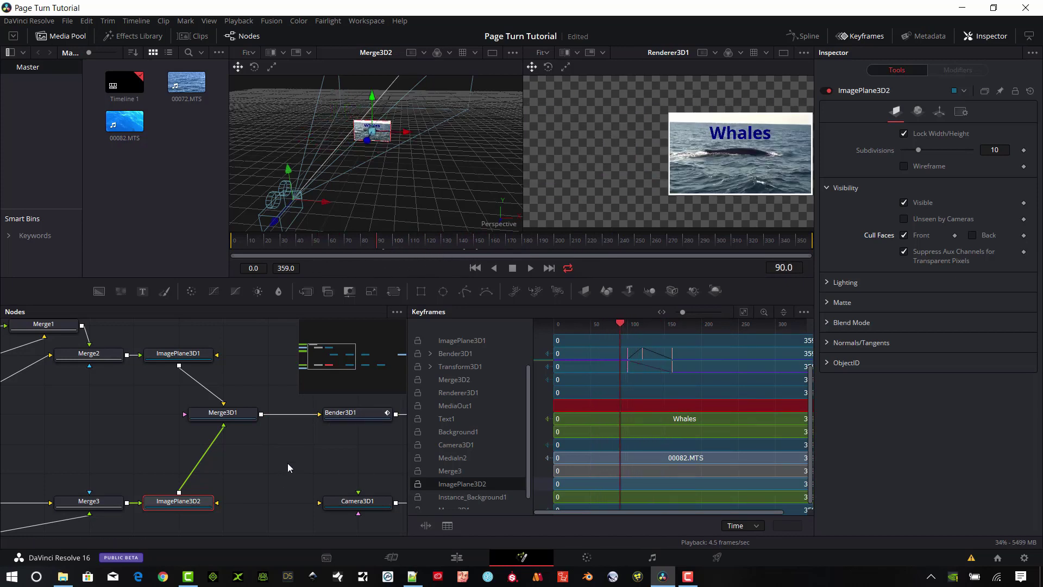
# Copy Background1 and paste it as an instance in the empty node area below ImagePlane3D2.
pyautogui.moveTo(288, 463); pyautogui.dragTo(174, 387)
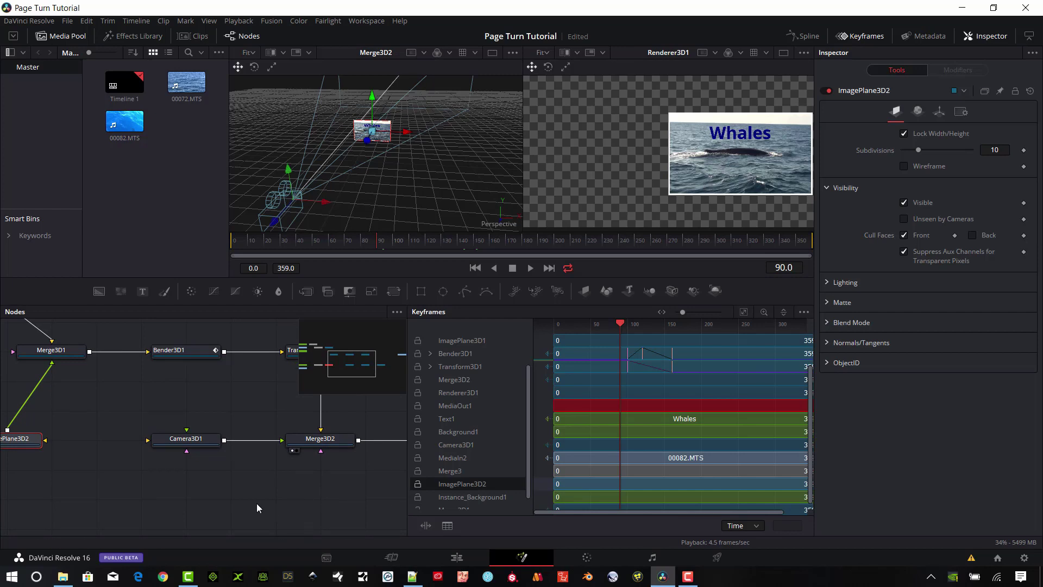
pyautogui.moveTo(257, 503); pyautogui.dragTo(343, 461)
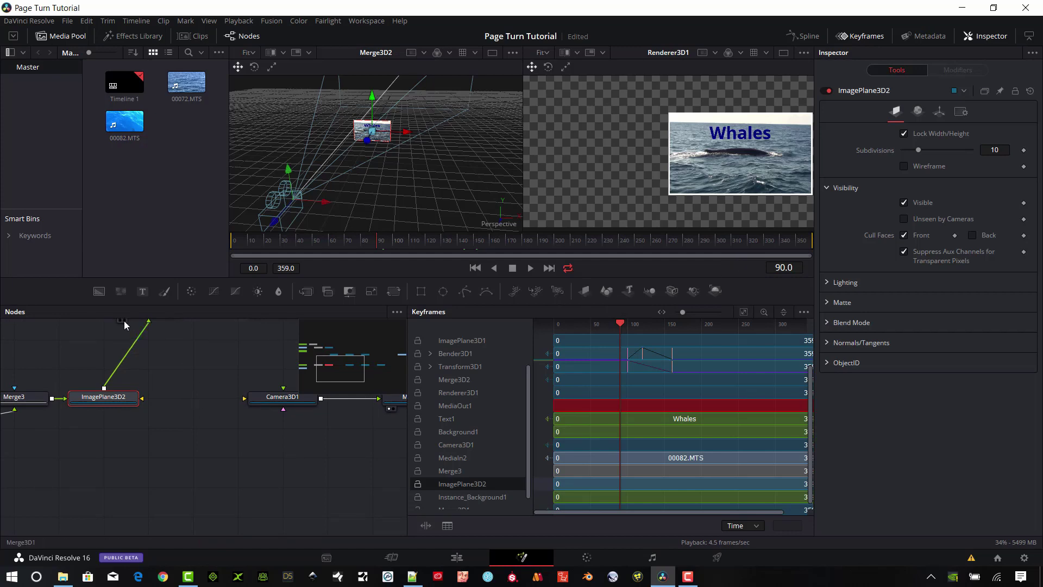
pyautogui.hscroll(-4, 123, 478)
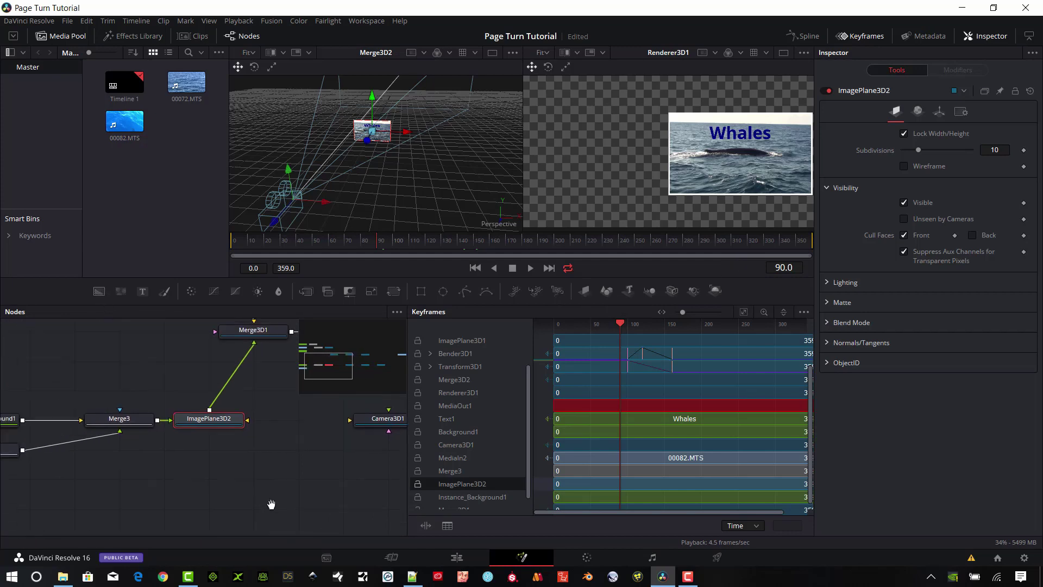
pyautogui.scroll(3, 148, 381)
pyautogui.rightClick(102, 395)
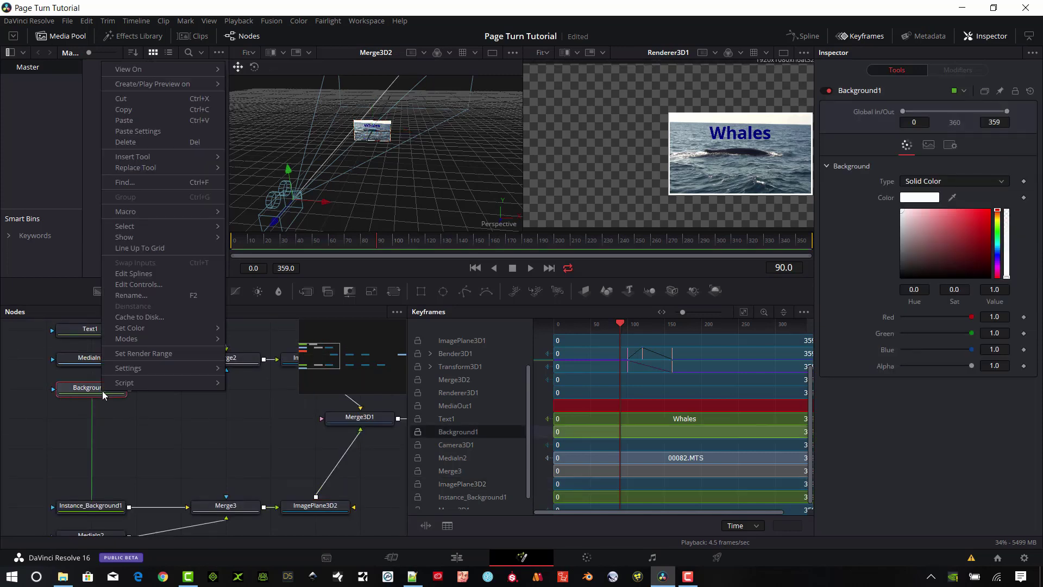
pyautogui.click(130, 114)
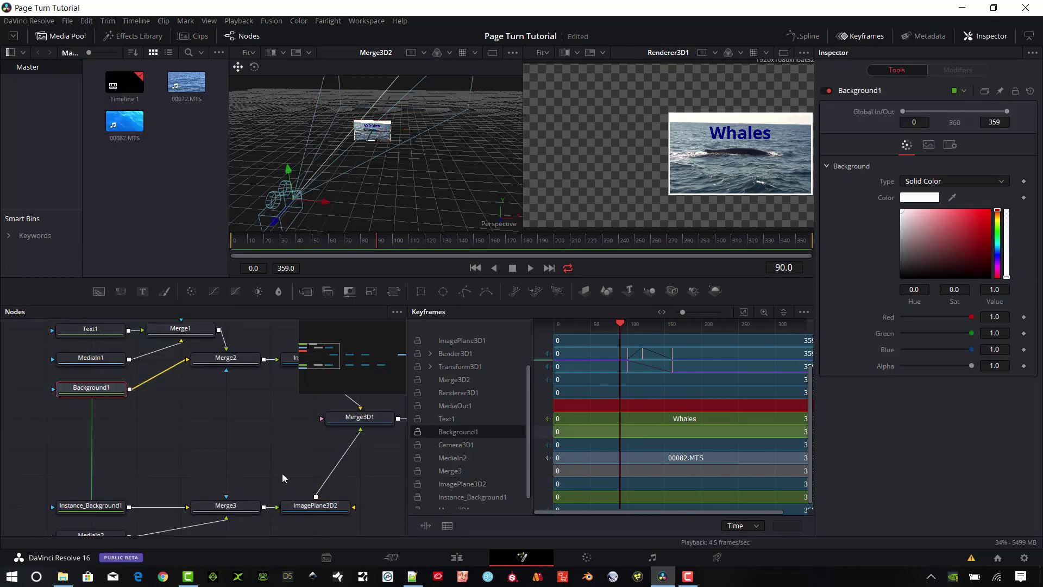
pyautogui.hscroll(4, 282, 474)
pyautogui.scroll(-3, 217, 467)
pyautogui.rightClick(168, 459)
pyautogui.click(226, 458)
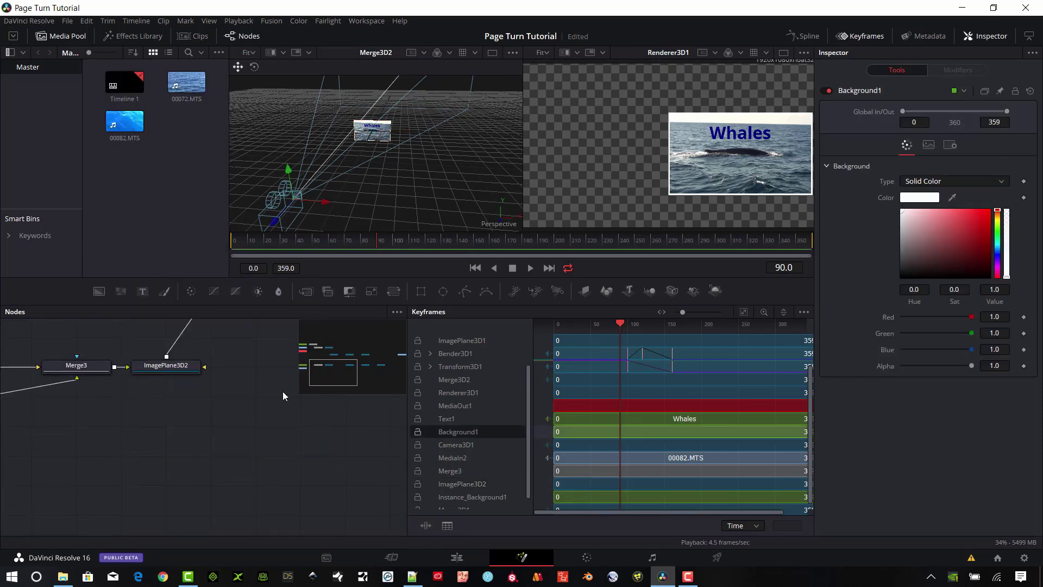
pyautogui.moveTo(175, 480); pyautogui.dragTo(105, 492)
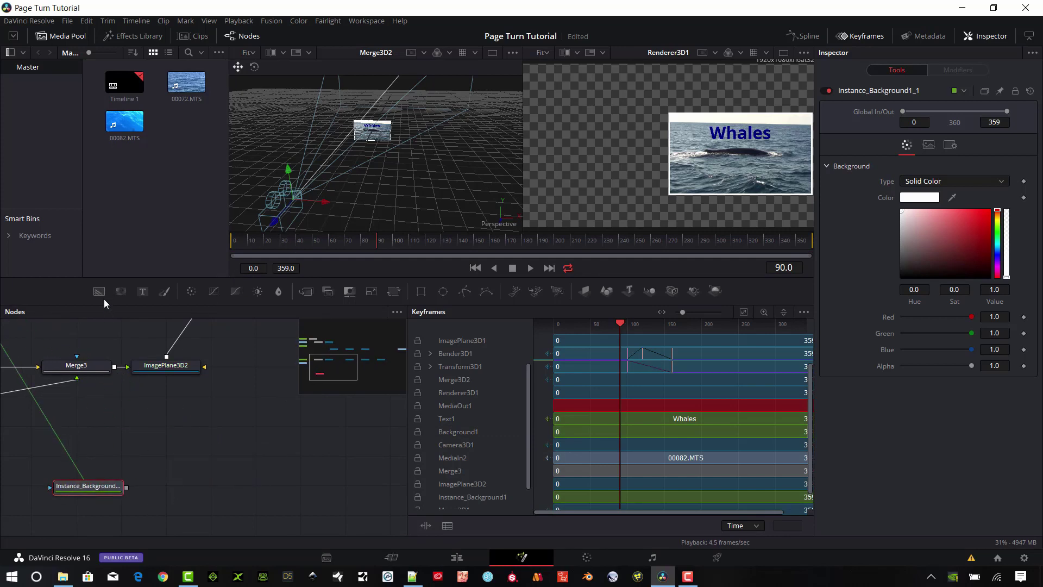
# Add a Text node above the new background instance, enter "Dolphins", go to frame 185 and set the text size to 0.2362.
pyautogui.moveTo(90, 448); pyautogui.dragTo(91, 447)
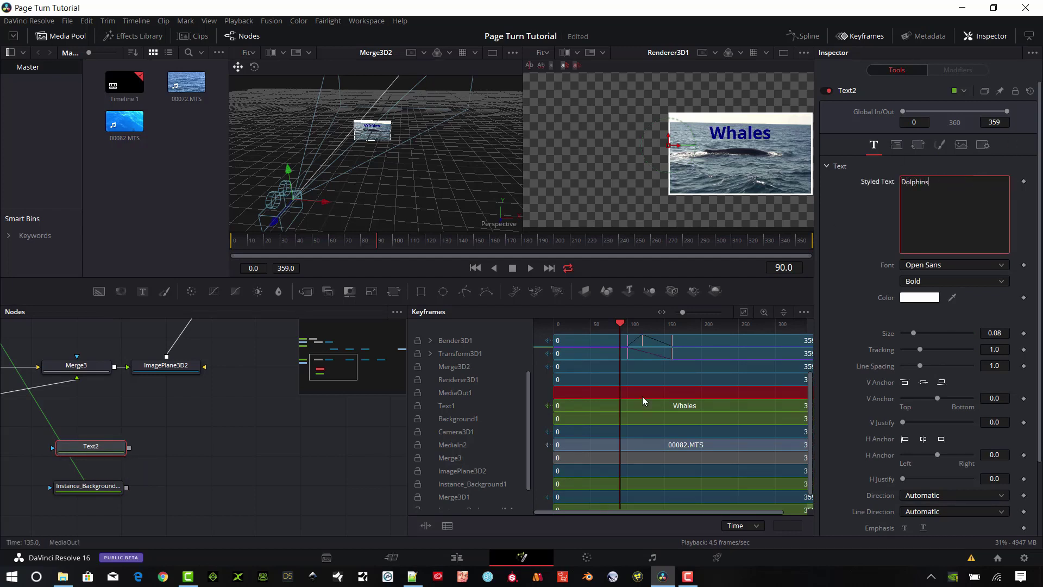
pyautogui.click(532, 241)
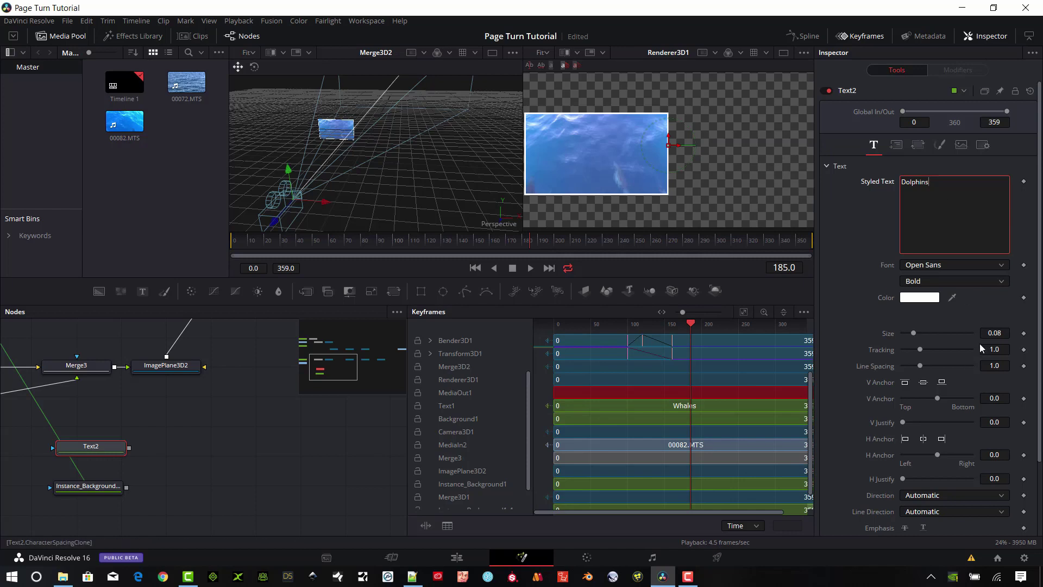
pyautogui.moveTo(914, 333); pyautogui.dragTo(917, 332)
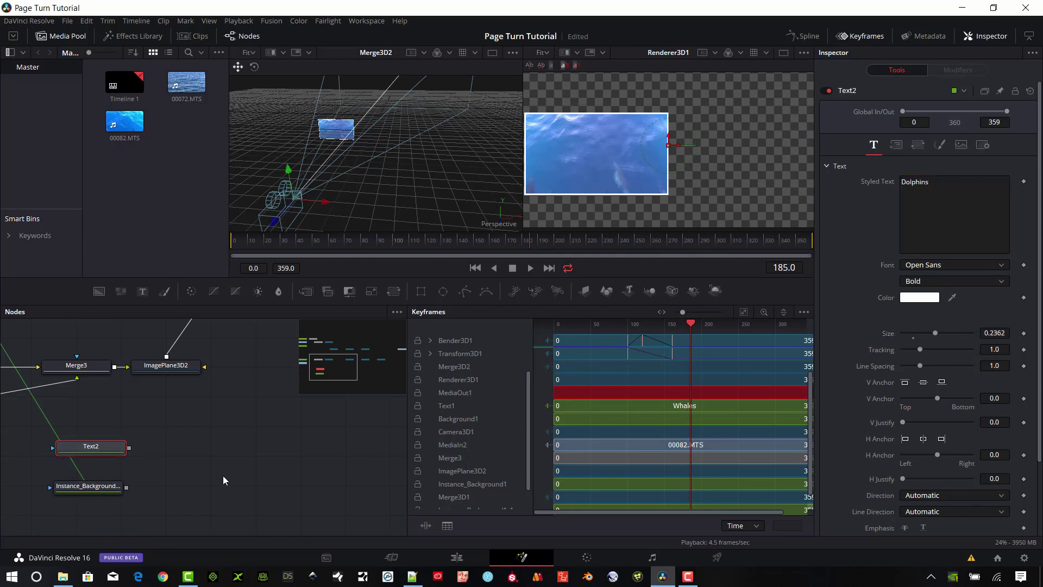
# Add a Merge node with the new background instance as background and Text2 as foreground, and view it in place of Merge3D2.
pyautogui.moveTo(306, 291); pyautogui.dragTo(309, 315)
pyautogui.moveTo(261, 515); pyautogui.dragTo(259, 511)
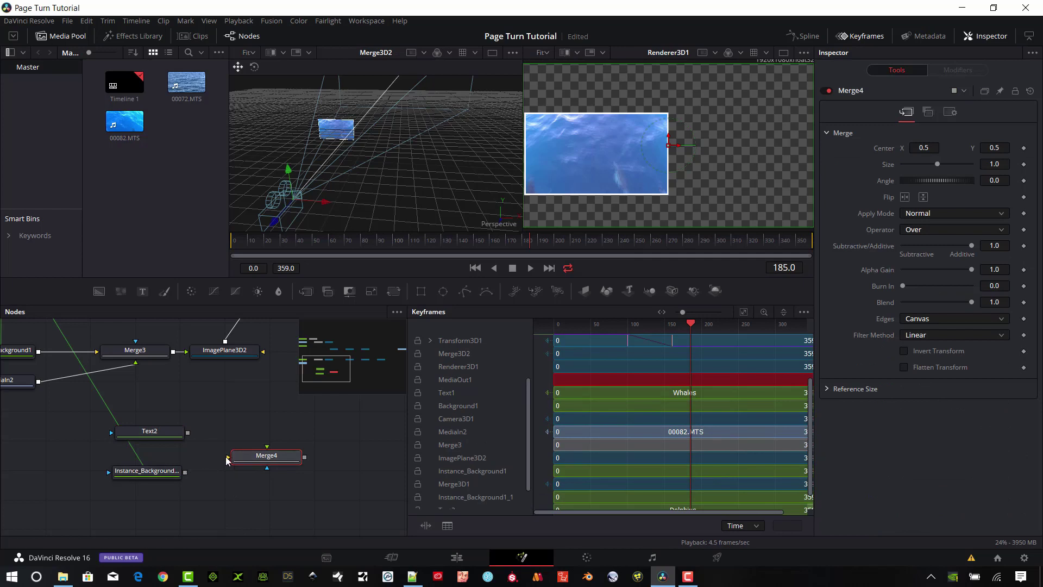
pyautogui.moveTo(189, 474); pyautogui.dragTo(186, 473)
pyautogui.moveTo(187, 429); pyautogui.dragTo(475, 179)
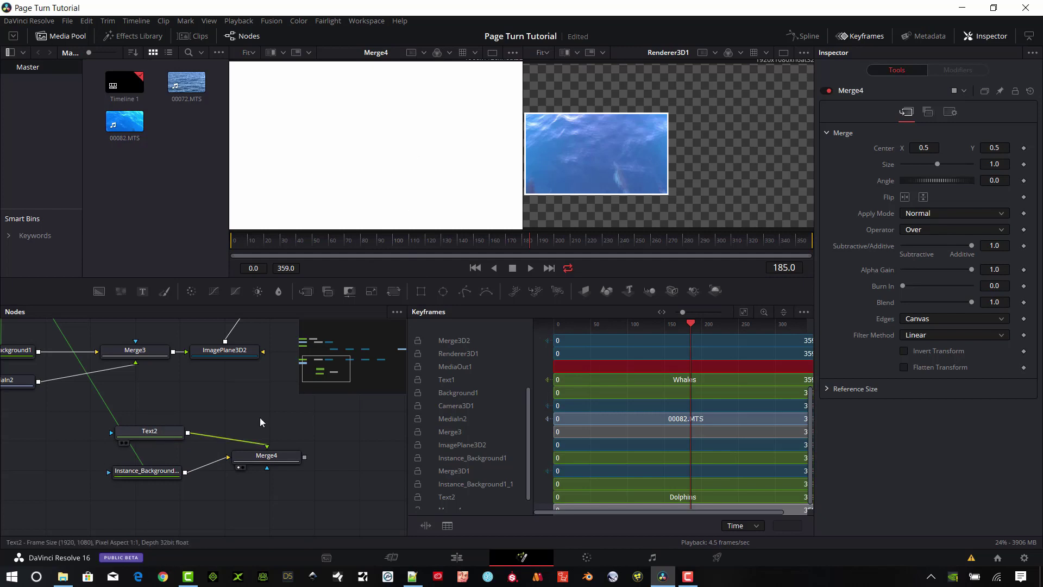
pyautogui.click(150, 432)
pyautogui.click(928, 301)
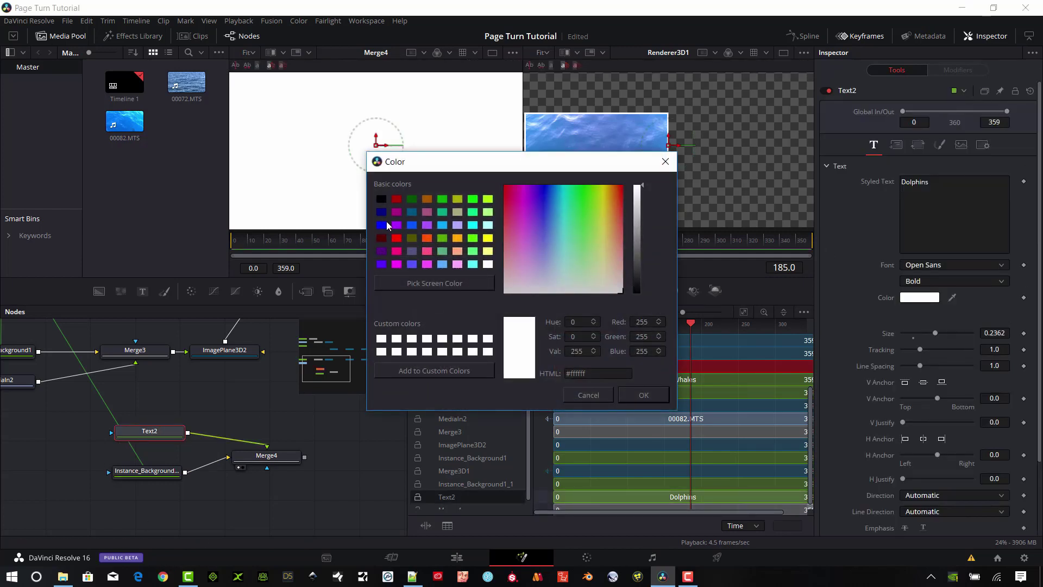
pyautogui.click(647, 395)
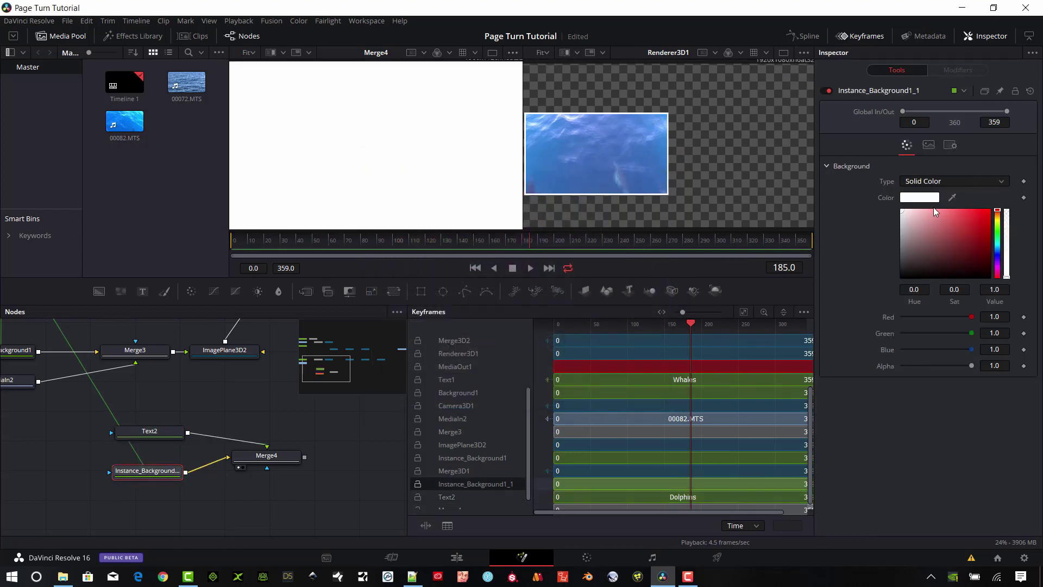
# Set the colour of the background instance behind the Dolphins text to light blue, #0ab2ff.
pyautogui.click(928, 198)
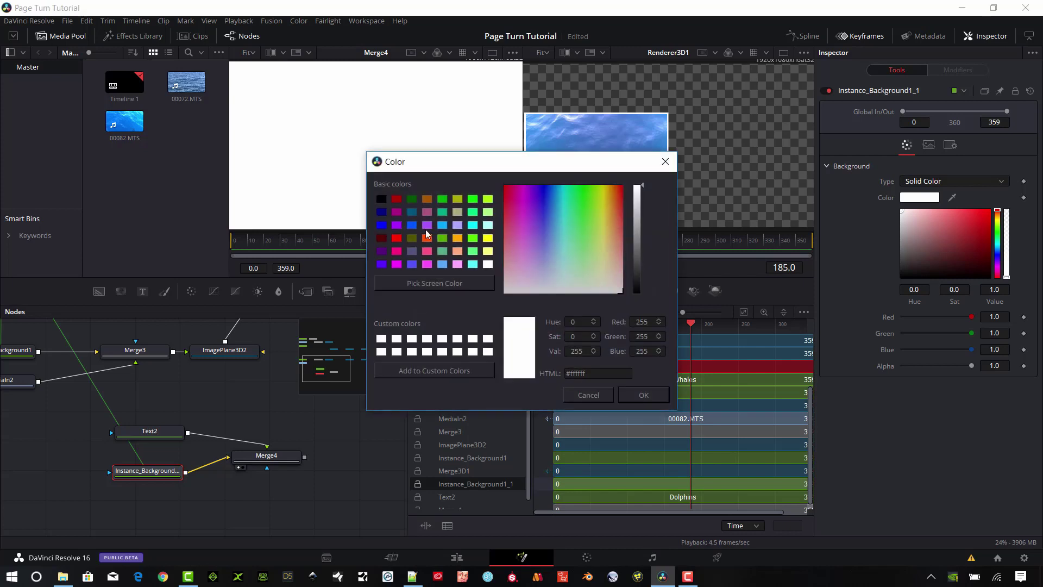
pyautogui.click(412, 227)
pyautogui.moveTo(568, 207); pyautogui.dragTo(557, 189)
pyautogui.click(643, 395)
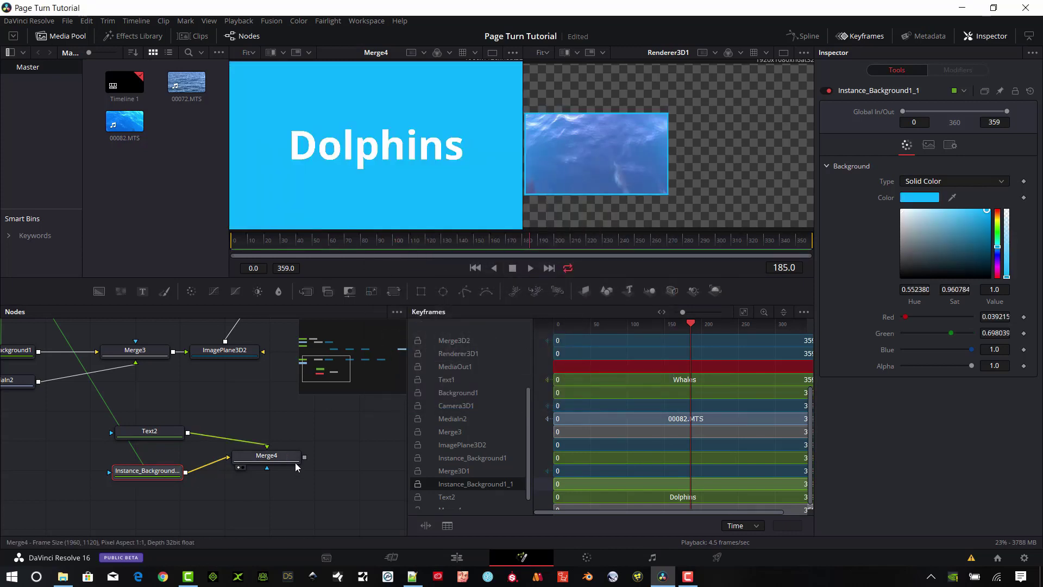
# Add an Image Plane 3D after Merge4, place it beneath Merge3D2 and connect its output to Merge3D2's free scene input.
pyautogui.moveTo(313, 476); pyautogui.dragTo(140, 470)
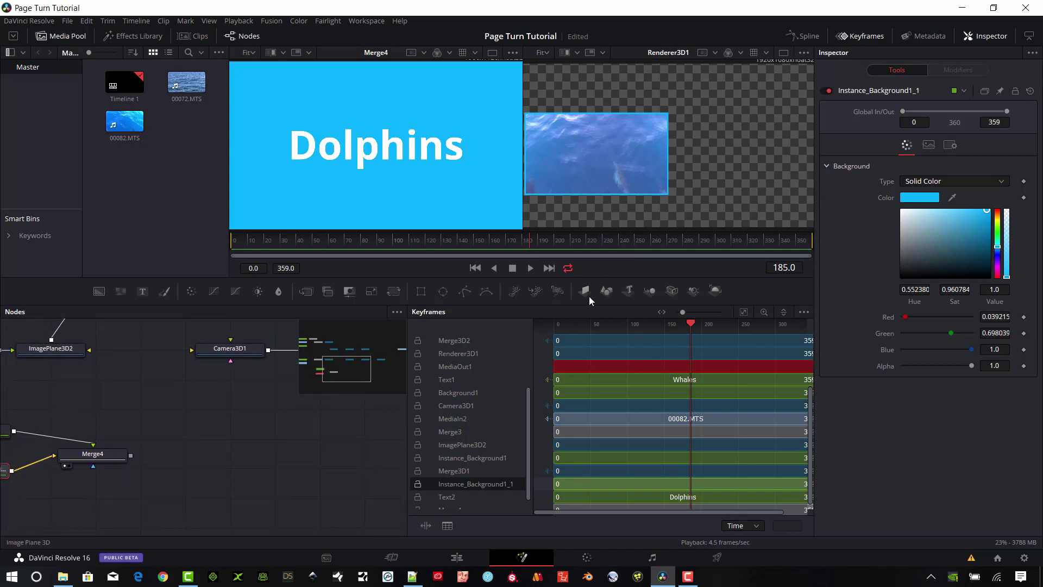
pyautogui.moveTo(587, 295); pyautogui.dragTo(209, 453)
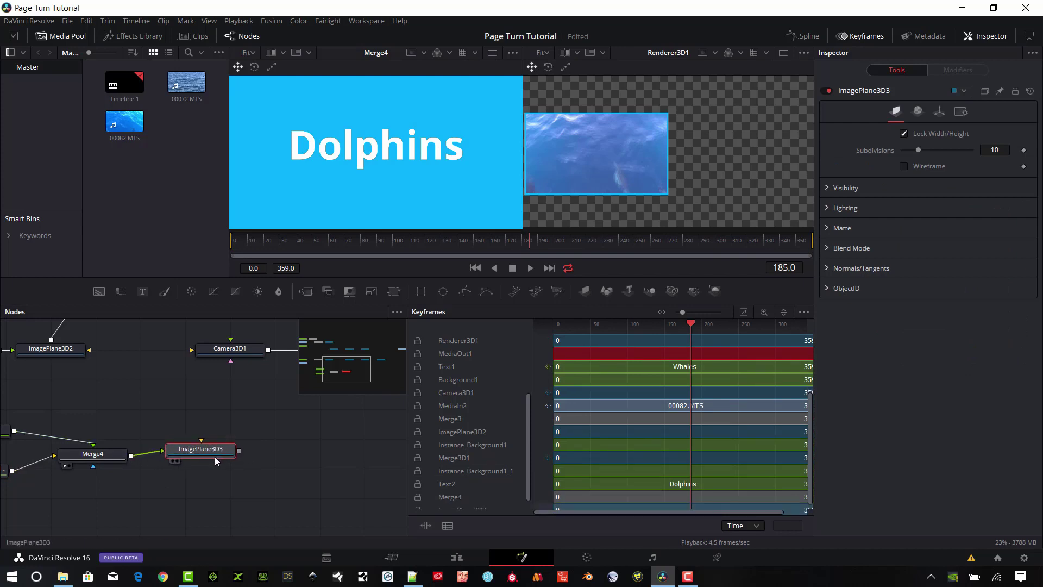
pyautogui.moveTo(208, 411); pyautogui.dragTo(125, 443)
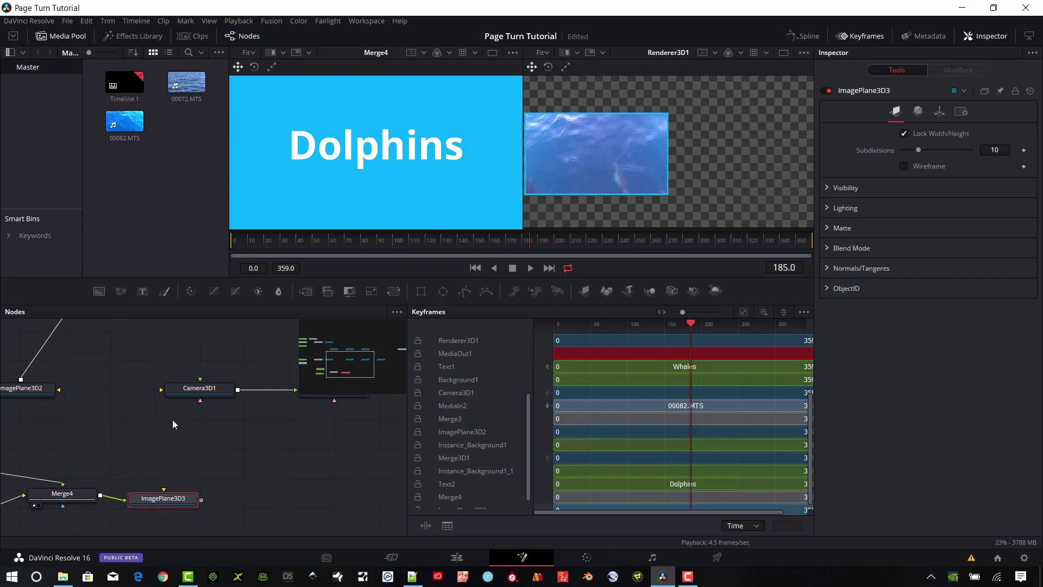
pyautogui.scroll(-2, 173, 423)
pyautogui.moveTo(289, 467); pyautogui.dragTo(201, 498)
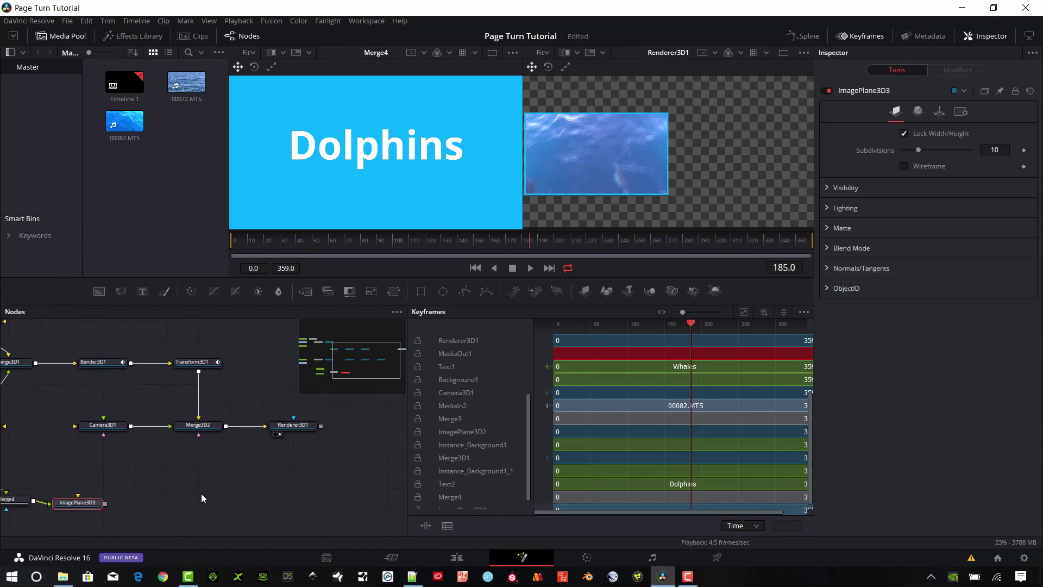
pyautogui.moveTo(81, 503); pyautogui.dragTo(198, 434)
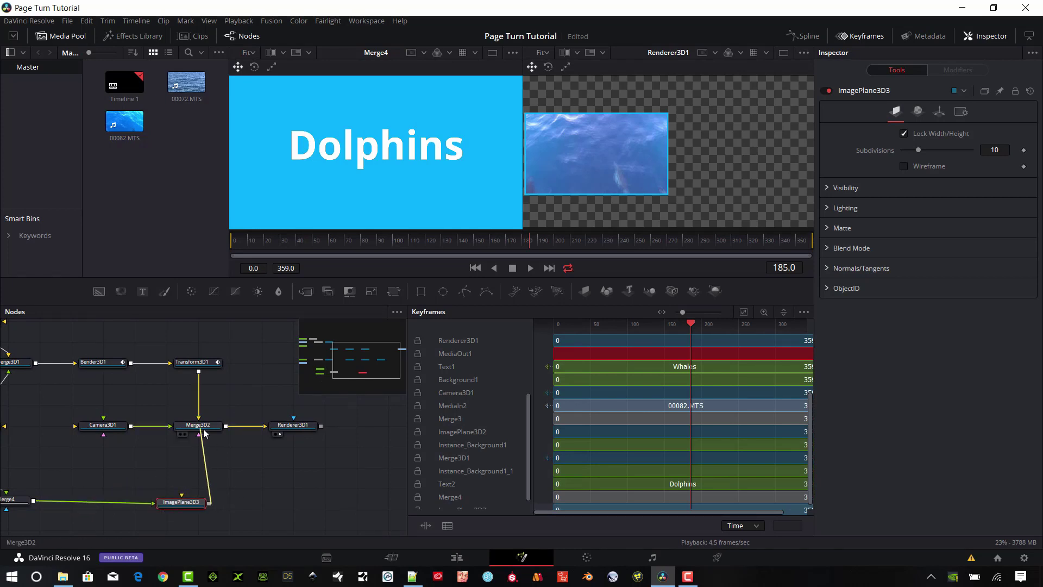
pyautogui.moveTo(367, 360); pyautogui.dragTo(350, 365)
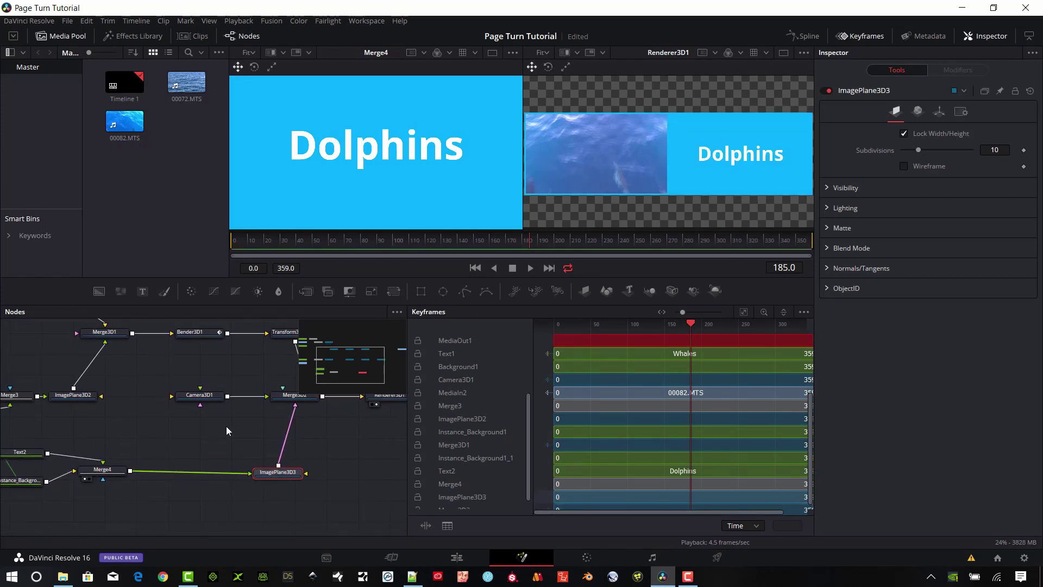
# Set Background1's colour back to white, which its instances share.
pyautogui.click(21, 480)
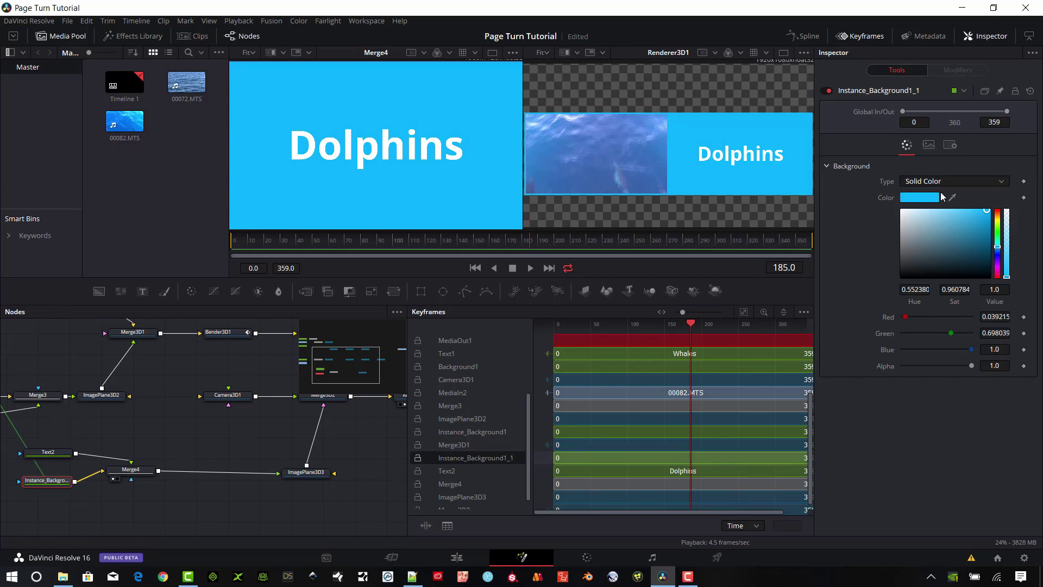
pyautogui.click(919, 197)
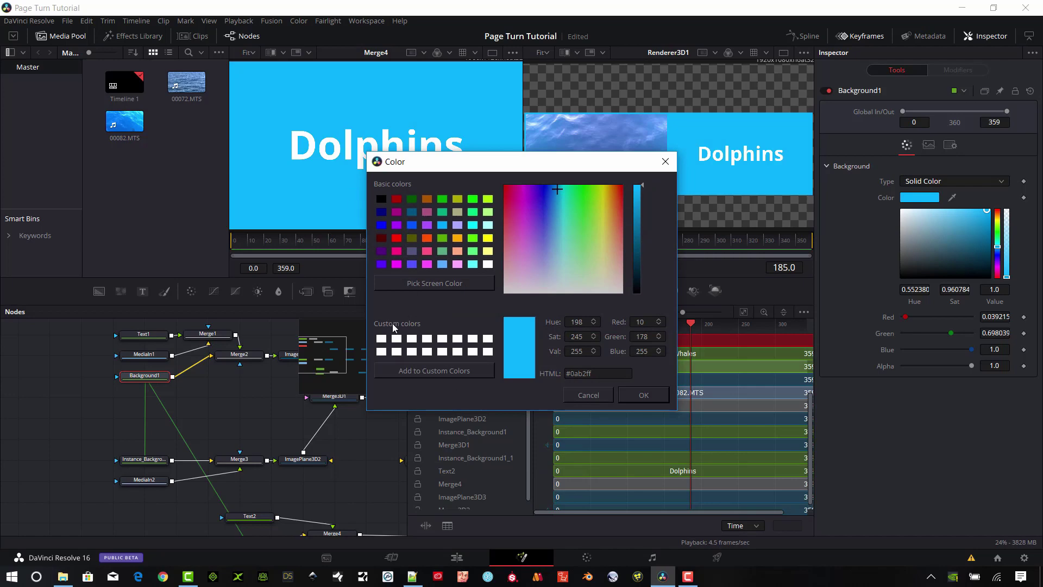
pyautogui.click(382, 339)
pyautogui.click(630, 400)
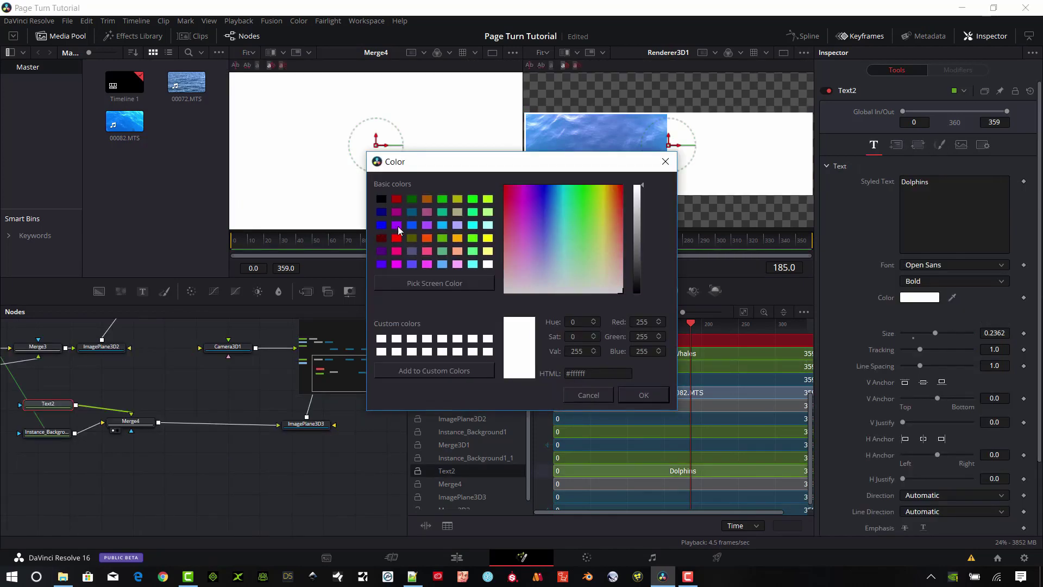
# Set the colour of the Dolphins text in Text2 to cyan, #00d5ff.
pyautogui.click(411, 225)
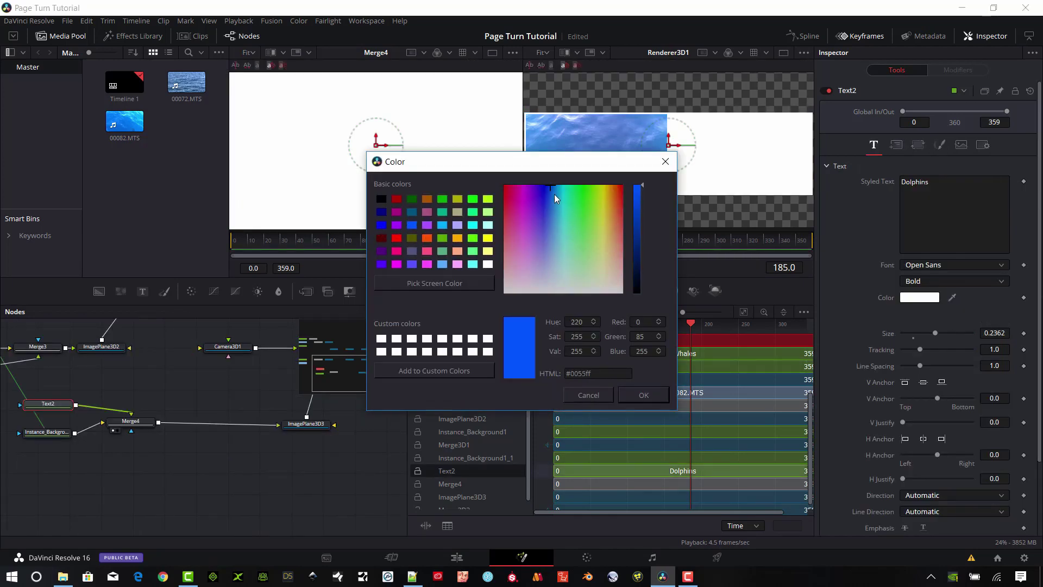
pyautogui.moveTo(555, 193)
pyautogui.mouseDown()
pyautogui.moveTo(563, 197)
pyautogui.moveTo(560, 184)
pyautogui.mouseUp()
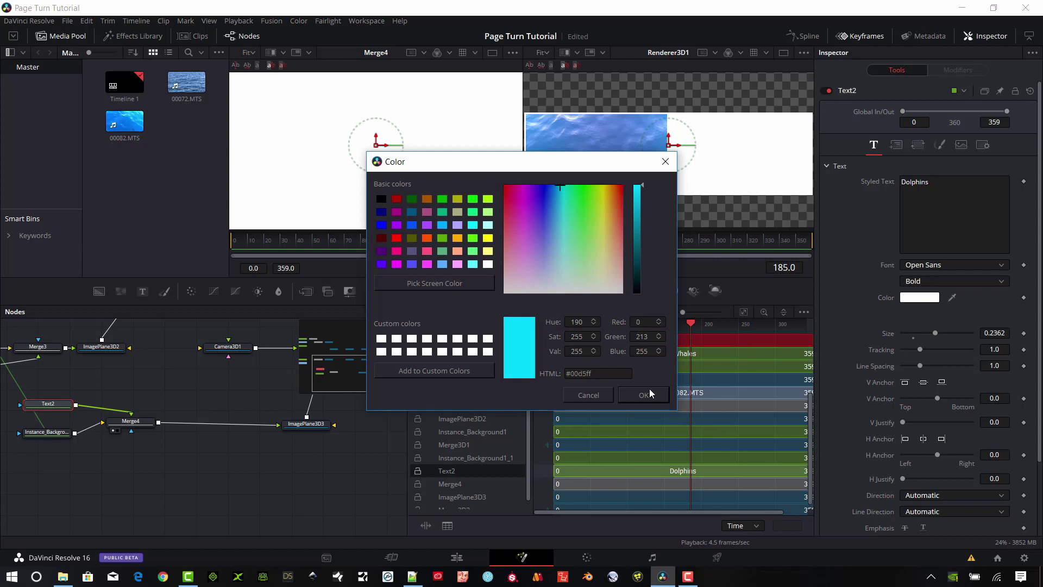
pyautogui.click(638, 402)
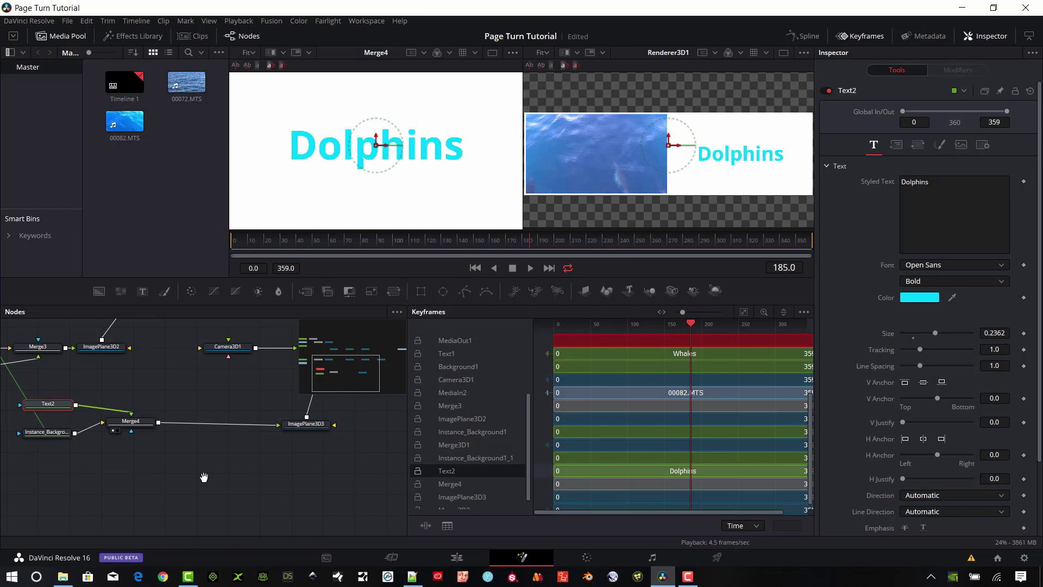
# Show Renderer3D1 in both viewers and scrub through the page turn to examine the page revealed underneath.
pyautogui.moveTo(204, 477); pyautogui.dragTo(94, 521)
pyautogui.moveTo(382, 240); pyautogui.dragTo(409, 244)
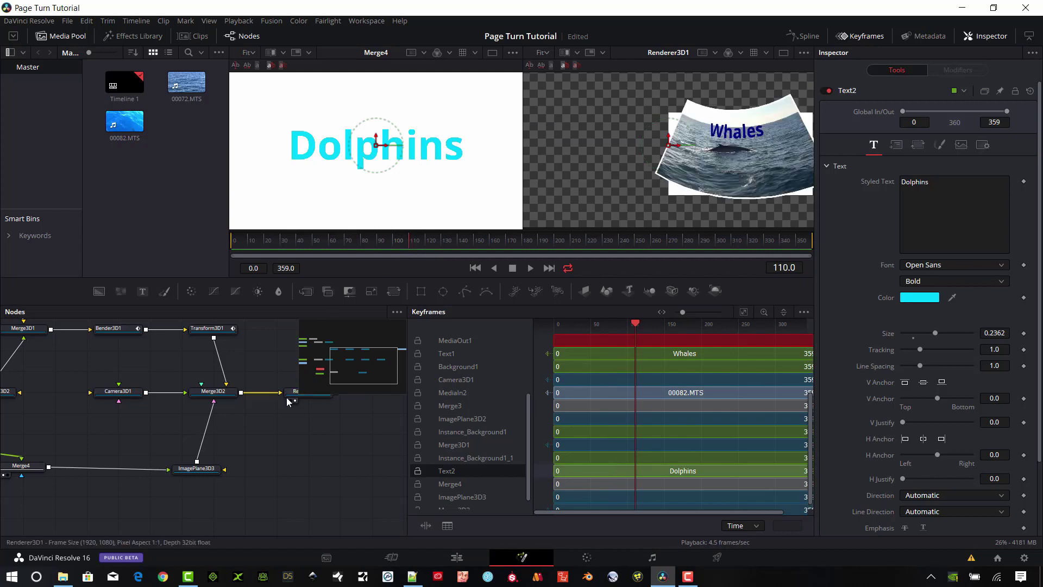
pyautogui.moveTo(331, 454); pyautogui.dragTo(205, 461)
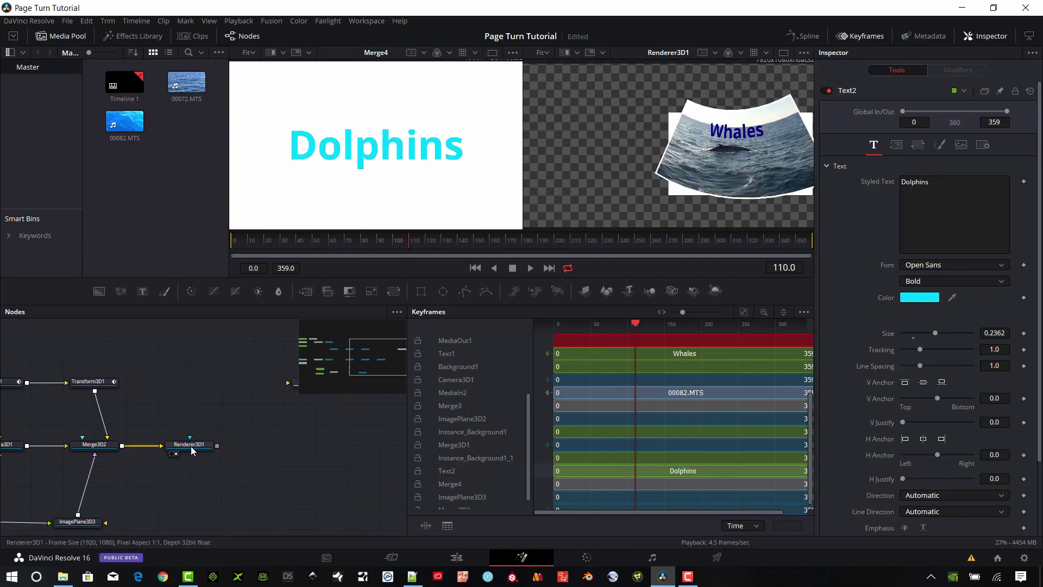
pyautogui.click(202, 445)
pyautogui.press('1')
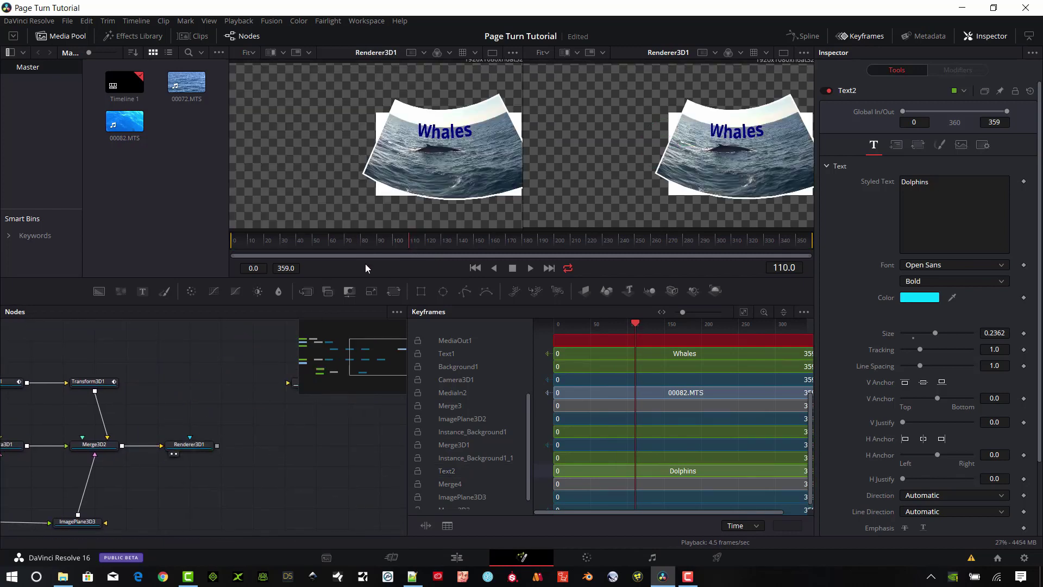
pyautogui.moveTo(348, 246); pyautogui.dragTo(426, 250)
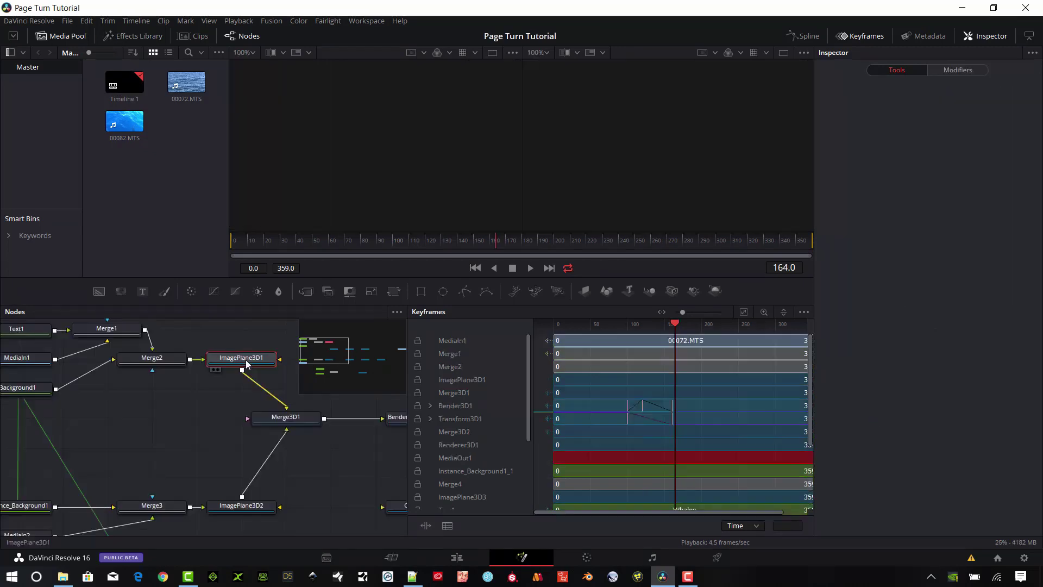
# Set the X rotation of ImagePlane3D1 to -0.5.
pyautogui.click(241, 357)
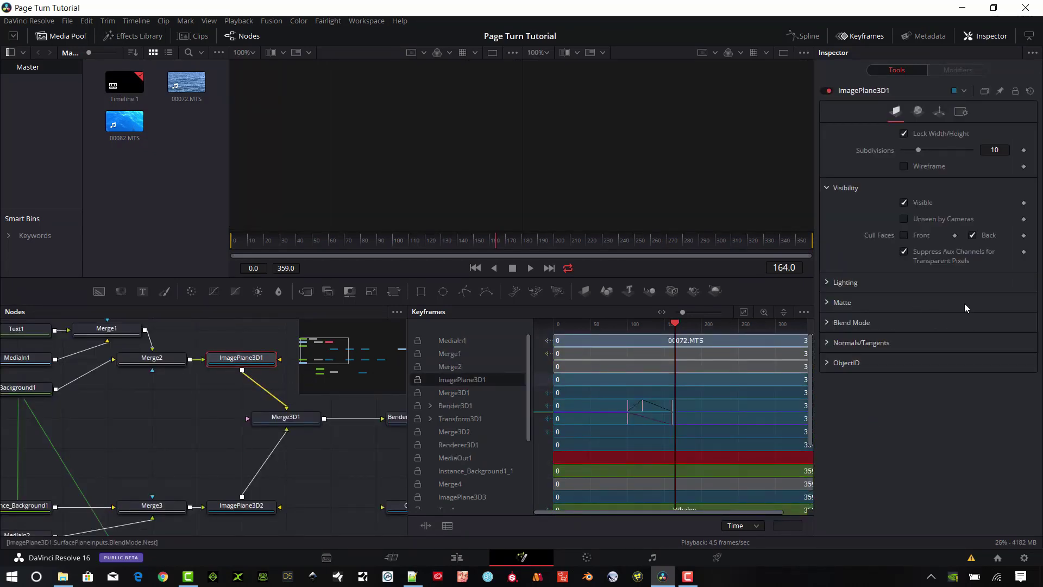
pyautogui.click(939, 111)
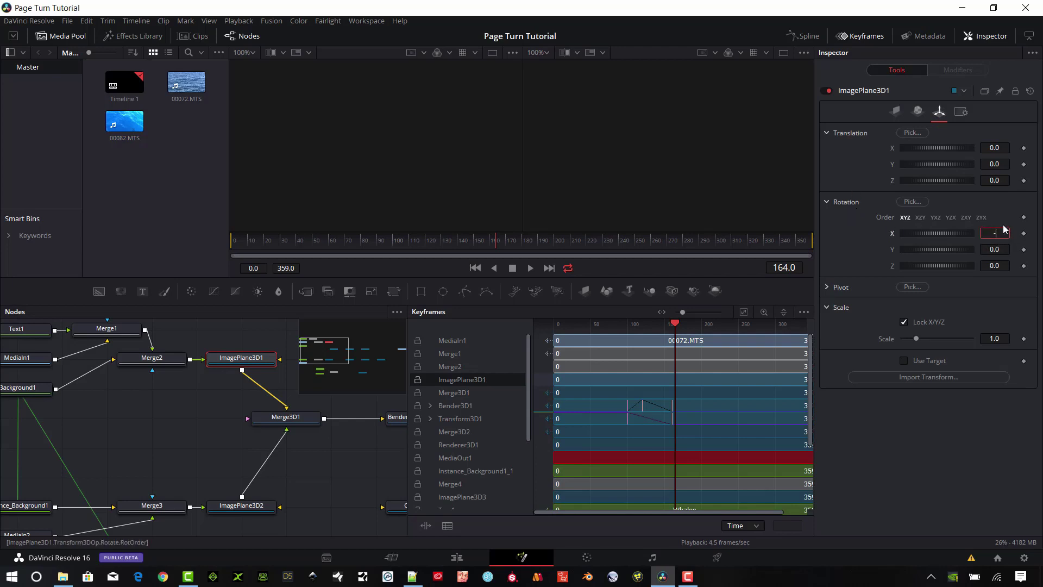
pyautogui.press('Num_Lock')
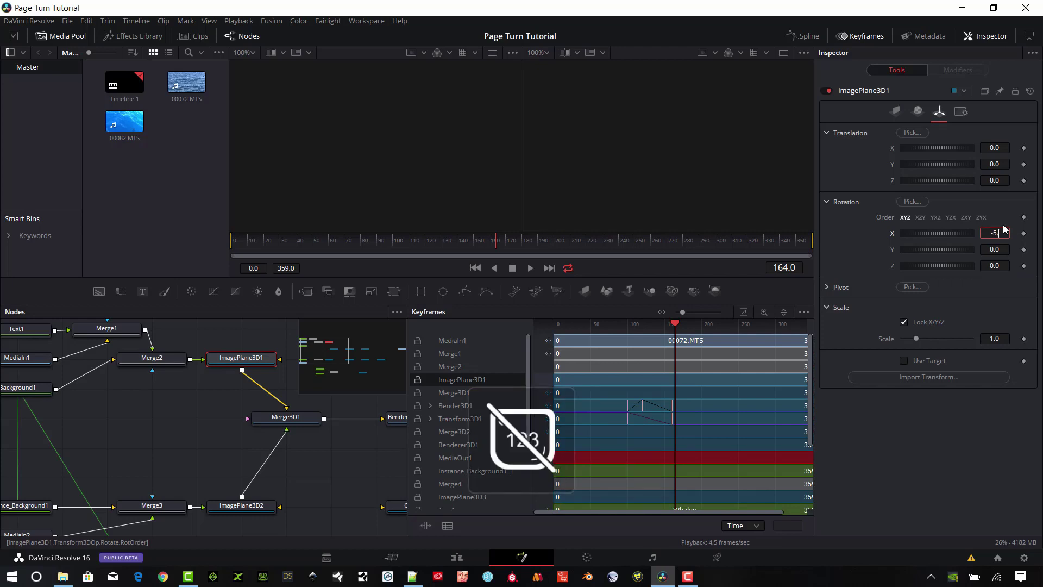
pyautogui.press('BackSpace')
pyautogui.press('BackSpace')
pyautogui.press('BackSpace')
pyautogui.press('BackSpace')
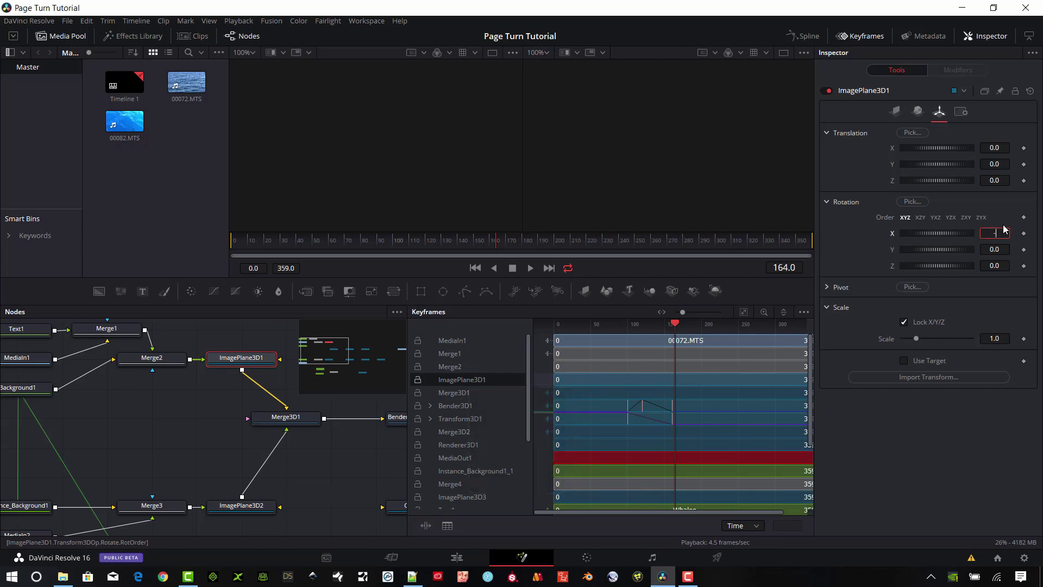
pyautogui.press('Tab')
# Set the X rotation of ImagePlane3D2 to -0.5, matching the other side of the turning page.
pyautogui.click(250, 506)
pyautogui.scroll(-1, 250, 506)
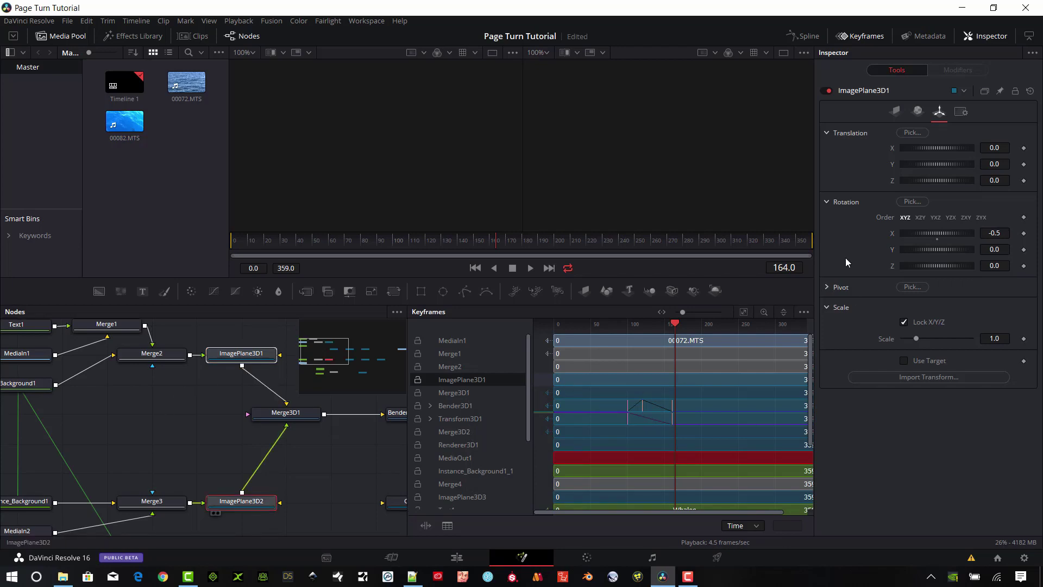
pyautogui.click(939, 111)
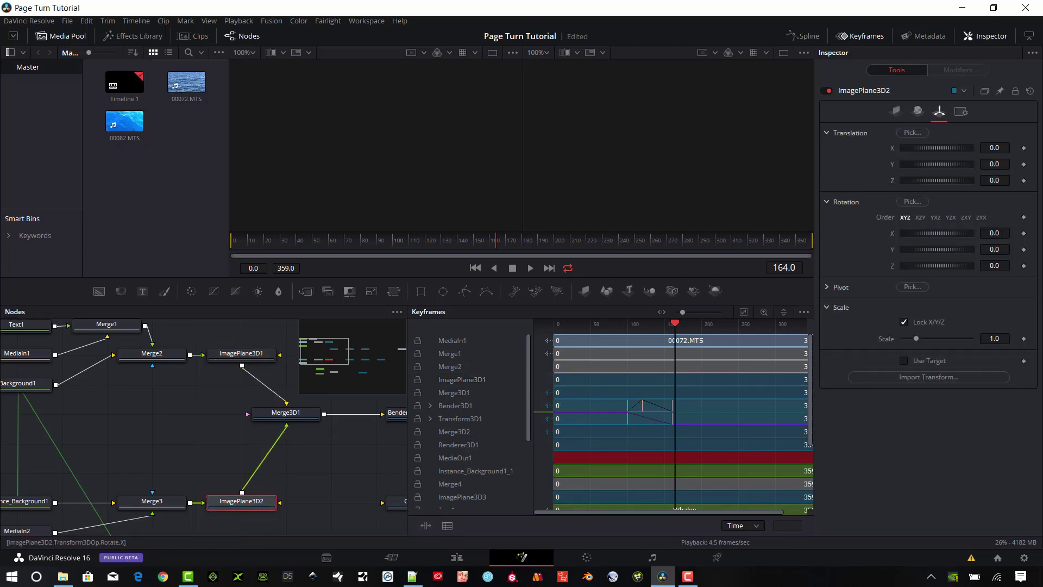
pyautogui.click(1002, 233)
pyautogui.write('-0.5')
pyautogui.press('Tab')
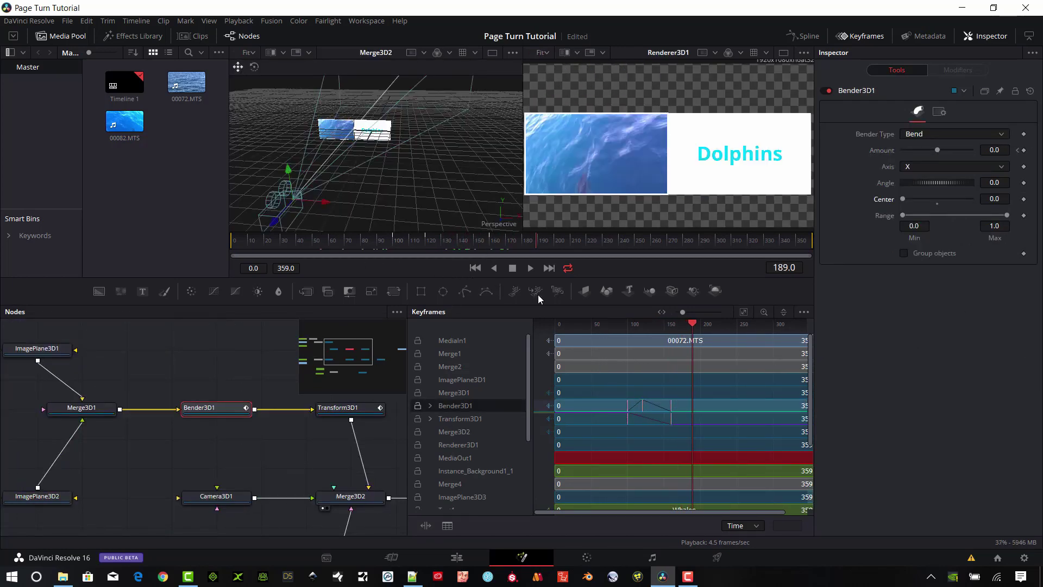
# Try a Center of 0.5 on Bender3D1, set it back to 0 and scrub through the bend to compare.
pyautogui.click(938, 204)
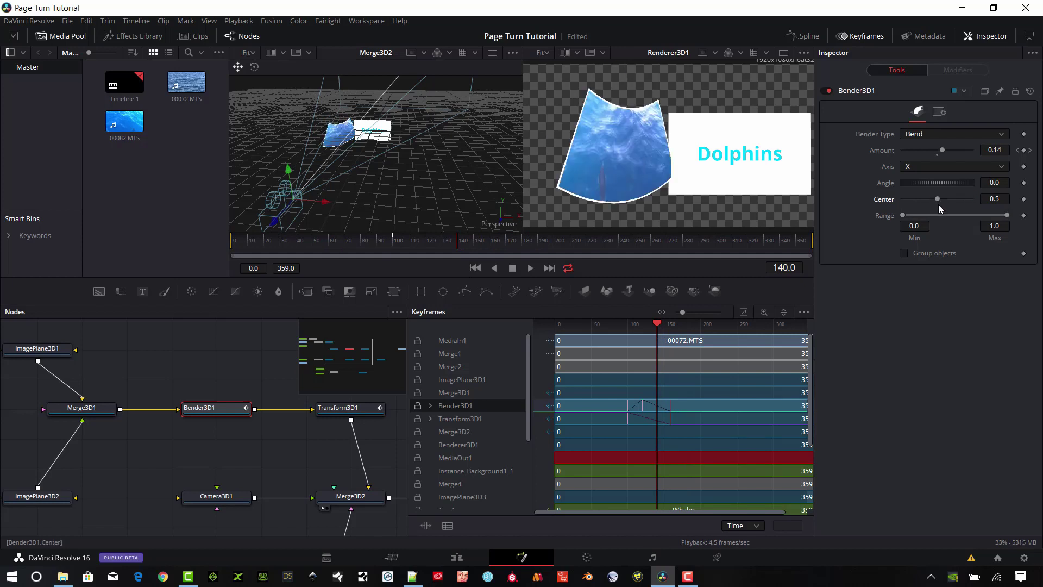
pyautogui.click(1003, 202)
pyautogui.press('BackSpace')
pyautogui.write('0')
pyautogui.press('Tab')
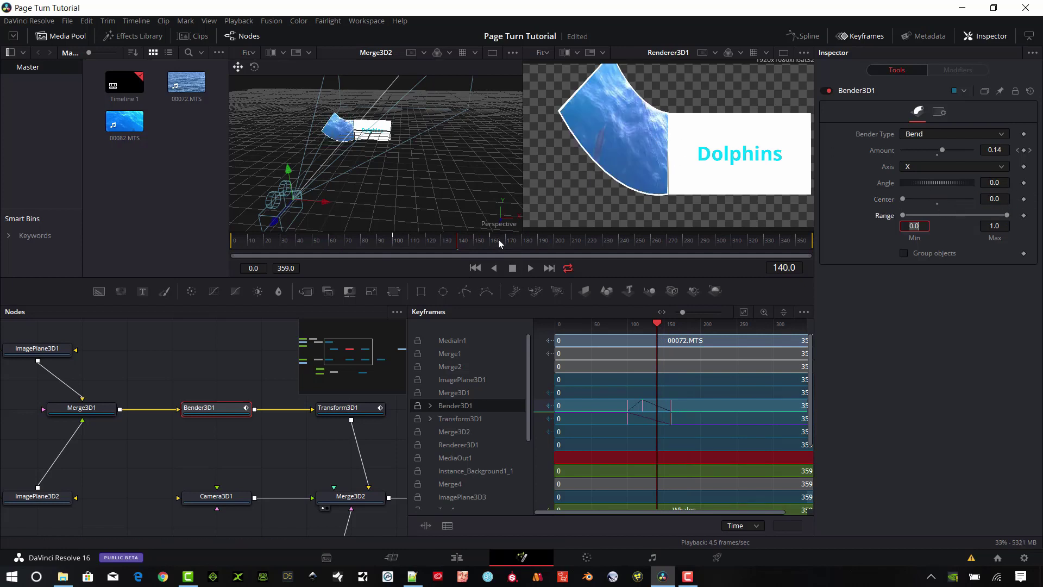
pyautogui.moveTo(422, 250); pyautogui.dragTo(472, 263)
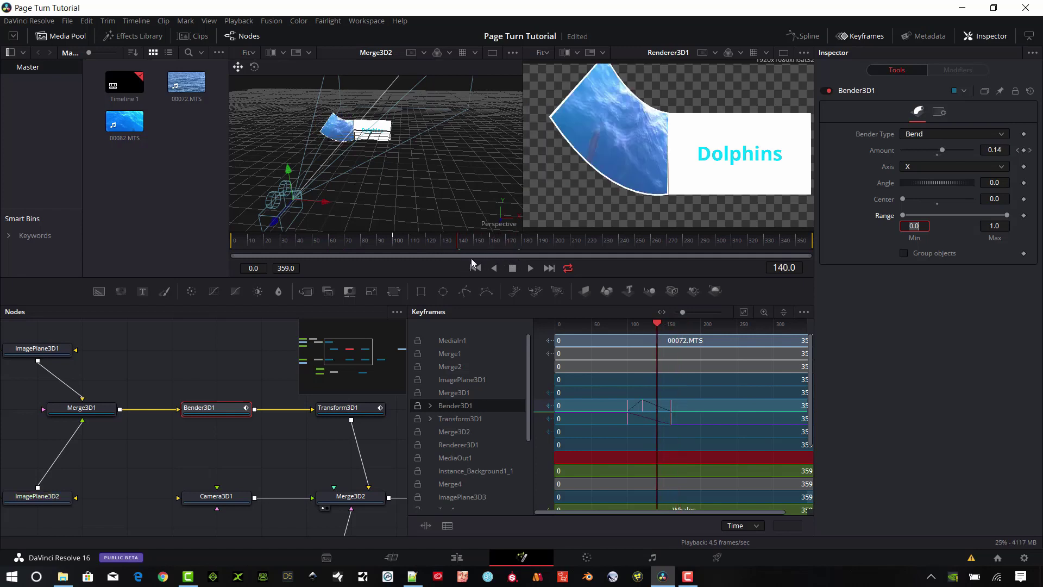
# Try a Center of 0.1 on Bender3D1, return it to 0.0 and scrub through the page turn.
pyautogui.click(1001, 196)
pyautogui.write('.1')
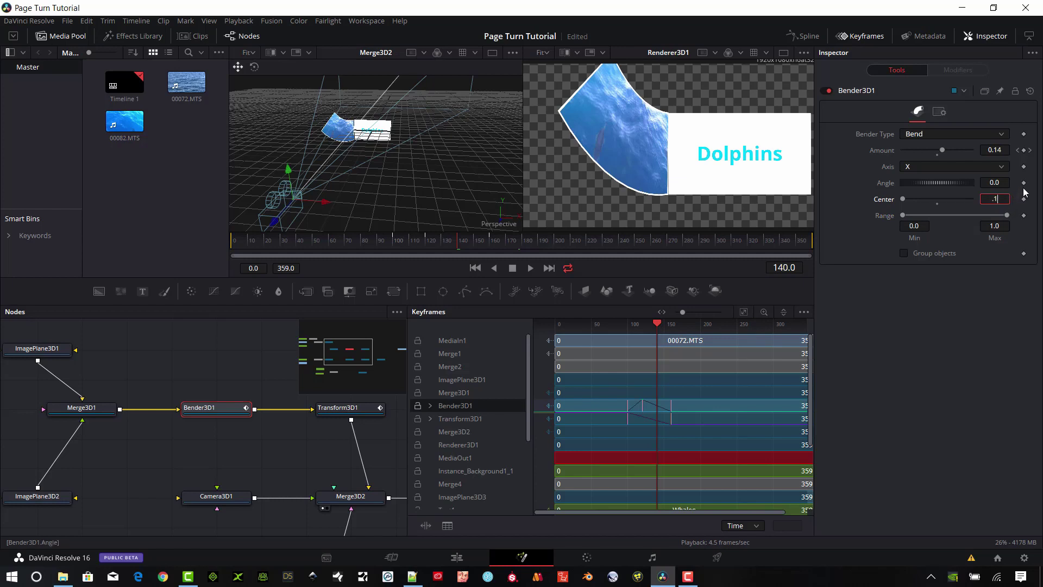
pyautogui.press('Tab')
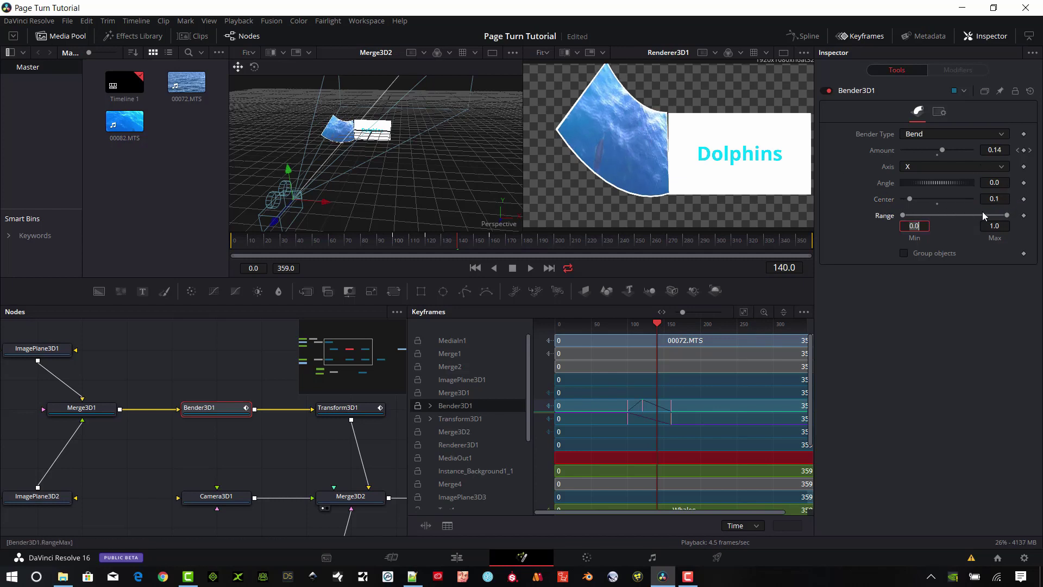
pyautogui.moveTo(913, 201); pyautogui.dragTo(886, 193)
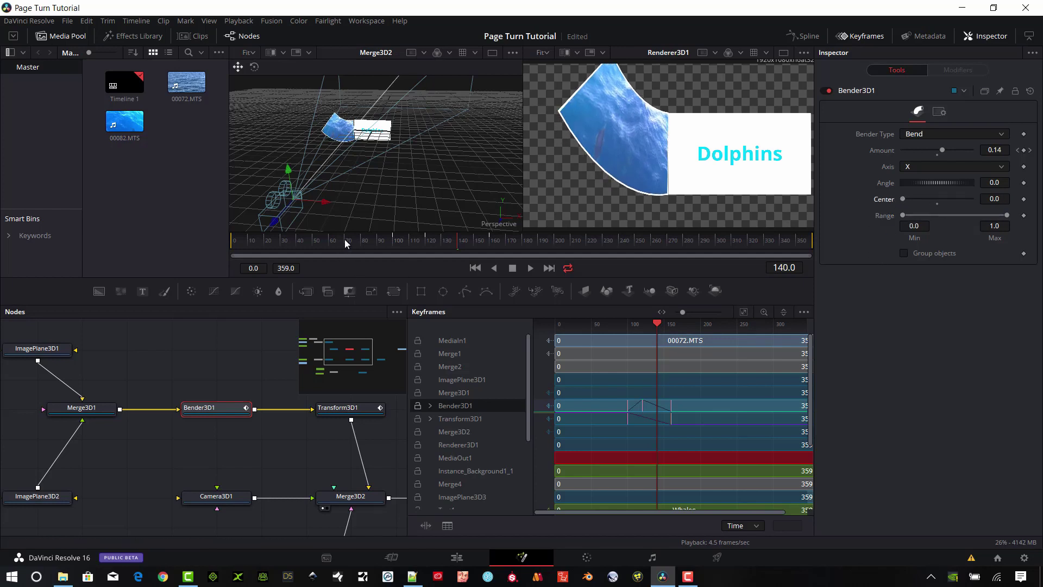
pyautogui.moveTo(345, 243); pyautogui.dragTo(482, 255)
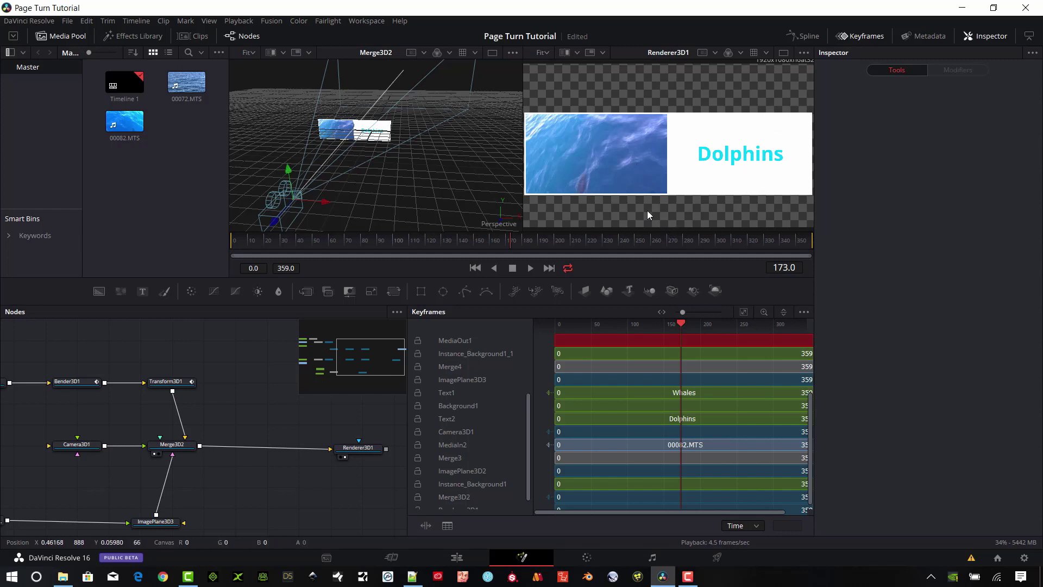
# Set keyframes for the X, Y and Z translation of Camera3D1 at frame 216, after the page turn.
pyautogui.click(76, 444)
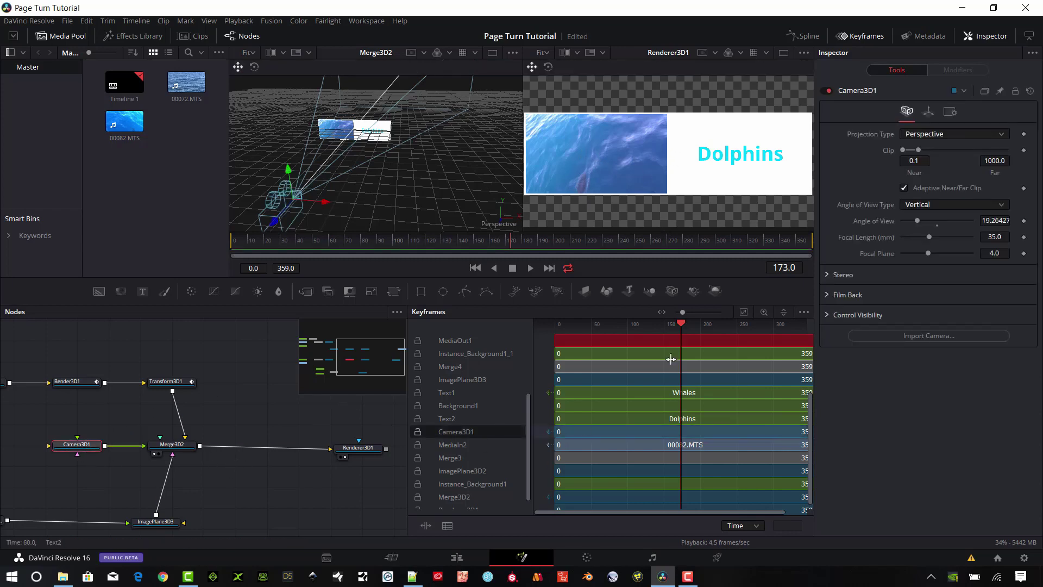
pyautogui.moveTo(681, 325); pyautogui.dragTo(712, 337)
pyautogui.click(792, 267)
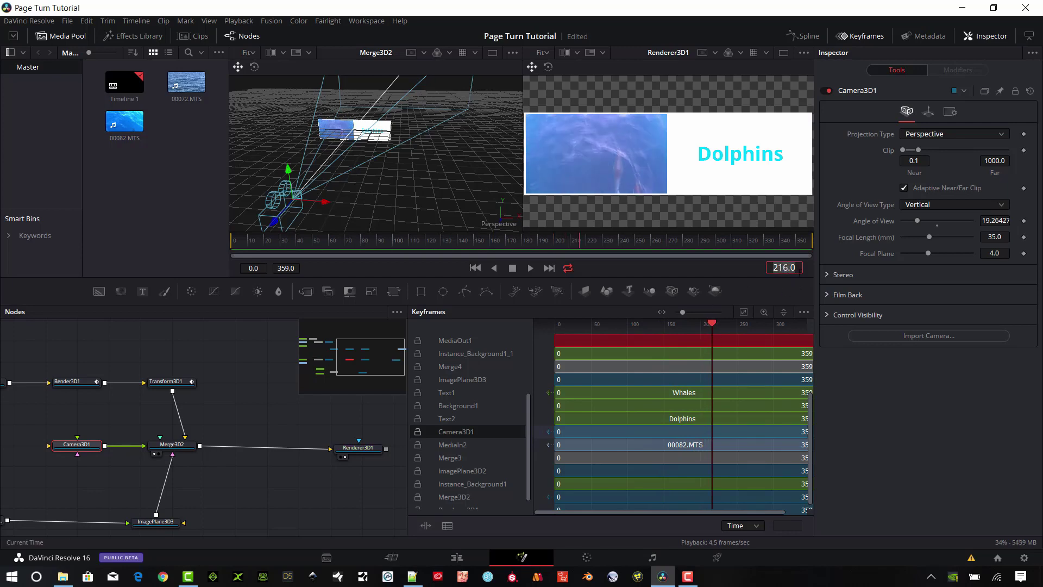
pyautogui.write('2')
pyautogui.press('Escape')
pyautogui.click(929, 112)
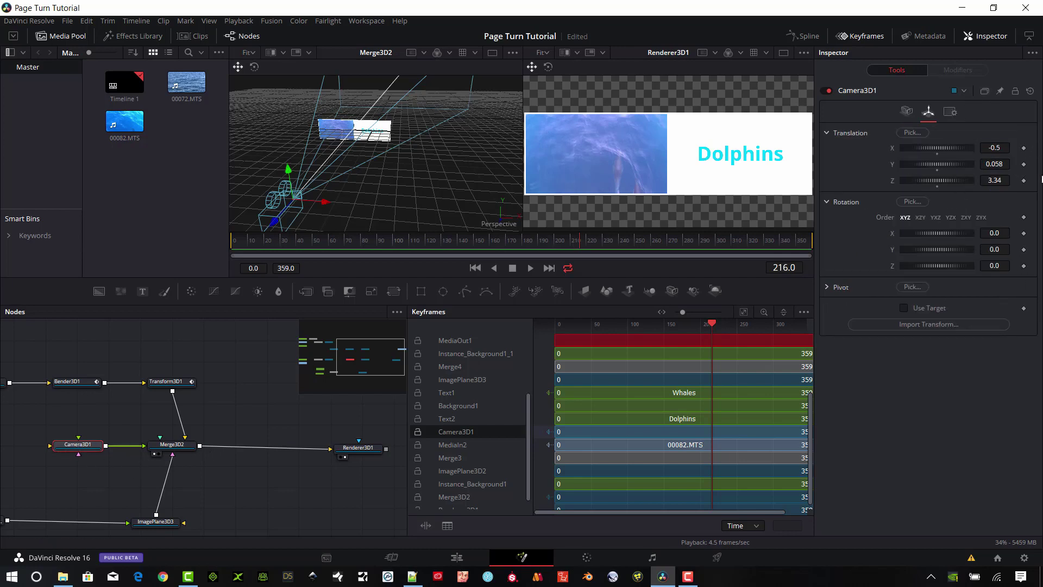
pyautogui.click(1024, 181)
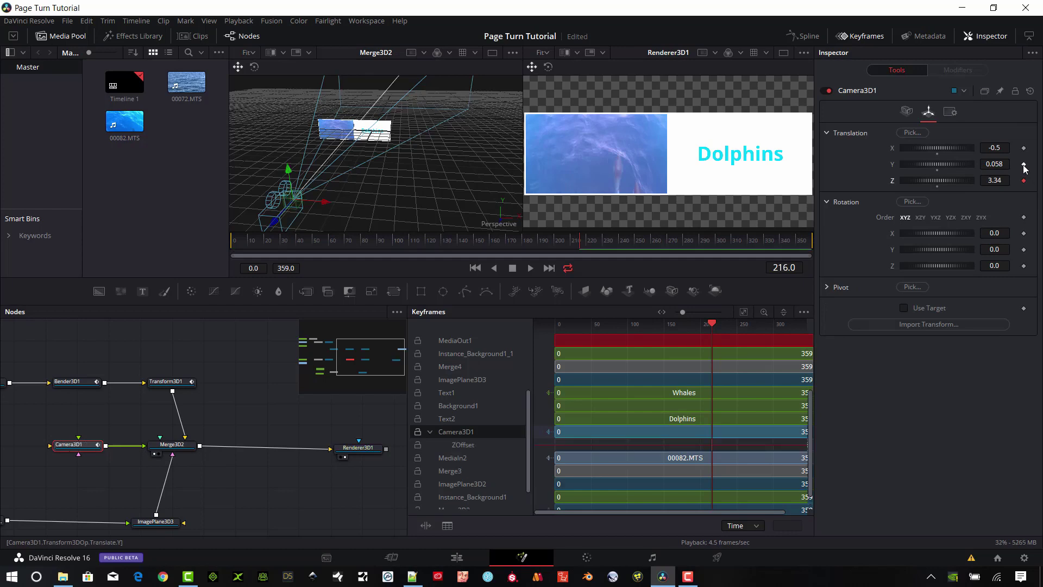
pyautogui.click(1024, 164)
pyautogui.click(1025, 148)
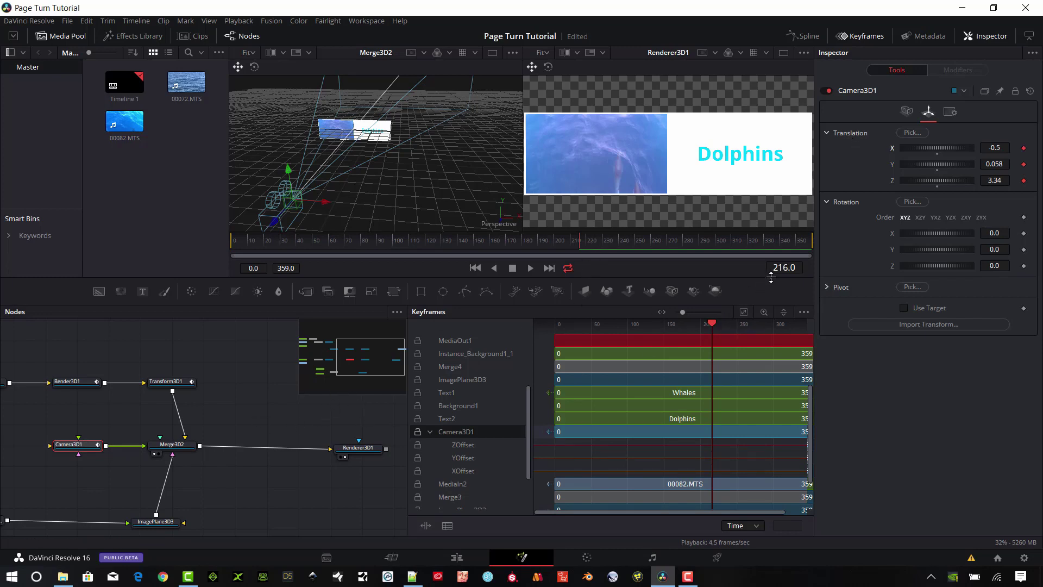
# At frame 260, move Camera3D1 in on the whale clip with translation X -1.022, Y 0.0 and Z 1.68.
pyautogui.moveTo(772, 275); pyautogui.dragTo(804, 276)
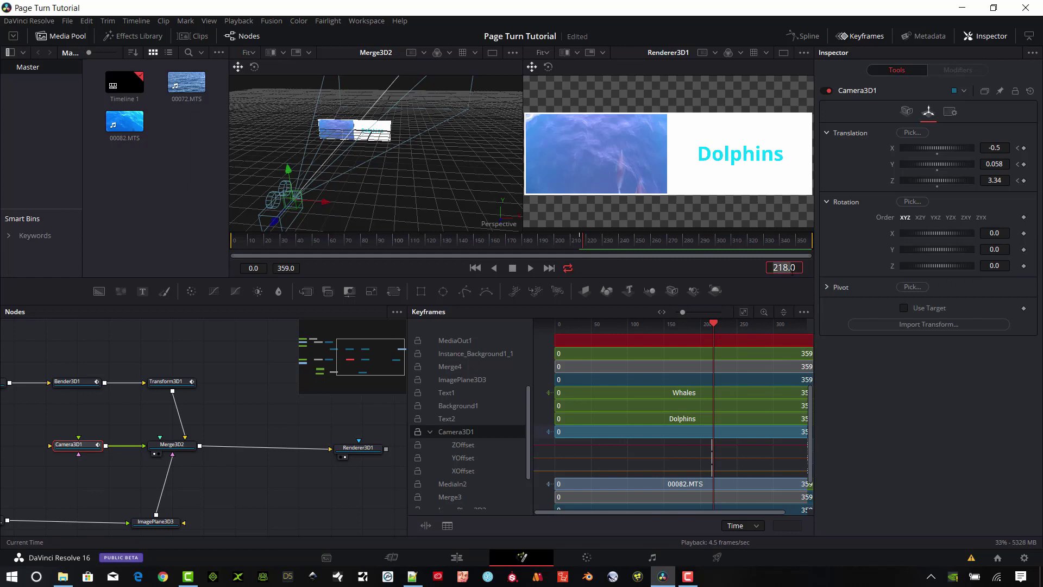
pyautogui.write('260')
pyautogui.press('Return')
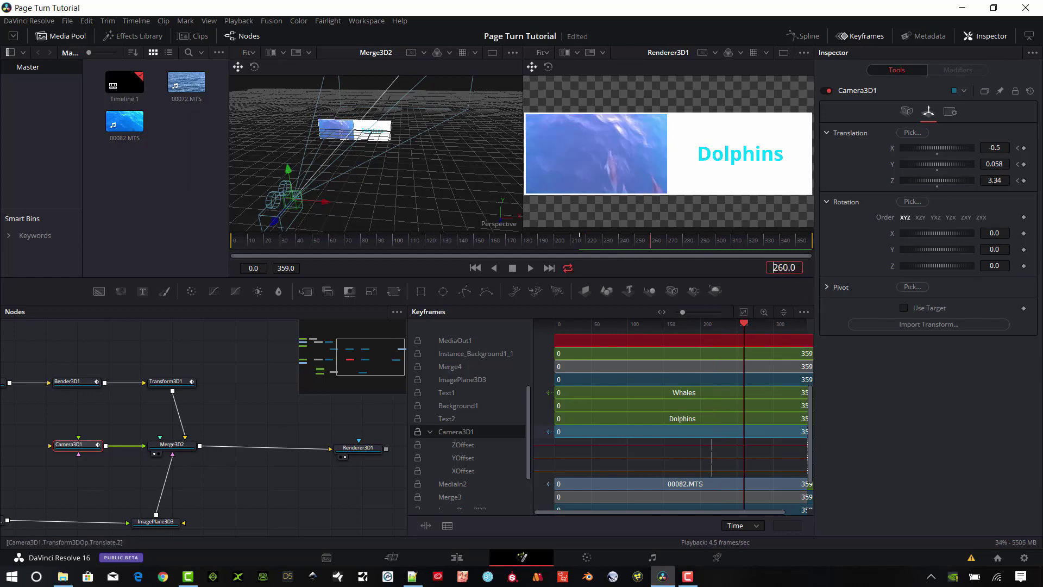
pyautogui.moveTo(942, 181); pyautogui.dragTo(918, 180)
pyautogui.scroll(1, 713, 159)
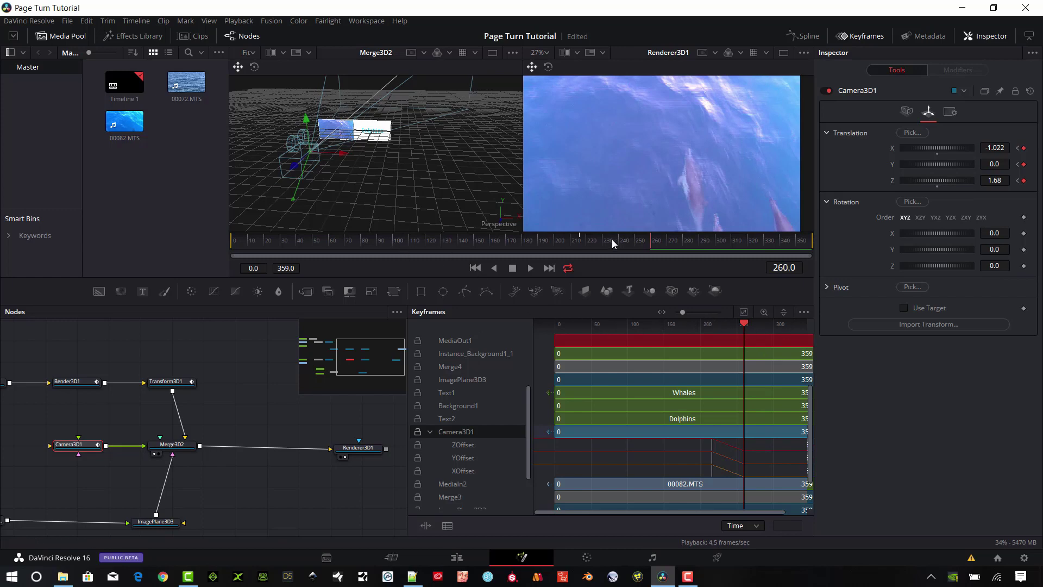
# Play back the camera move from before frame 216 to past frame 260 to examine how it frames the clip.
pyautogui.moveTo(611, 242); pyautogui.dragTo(518, 250)
pyautogui.press('space')
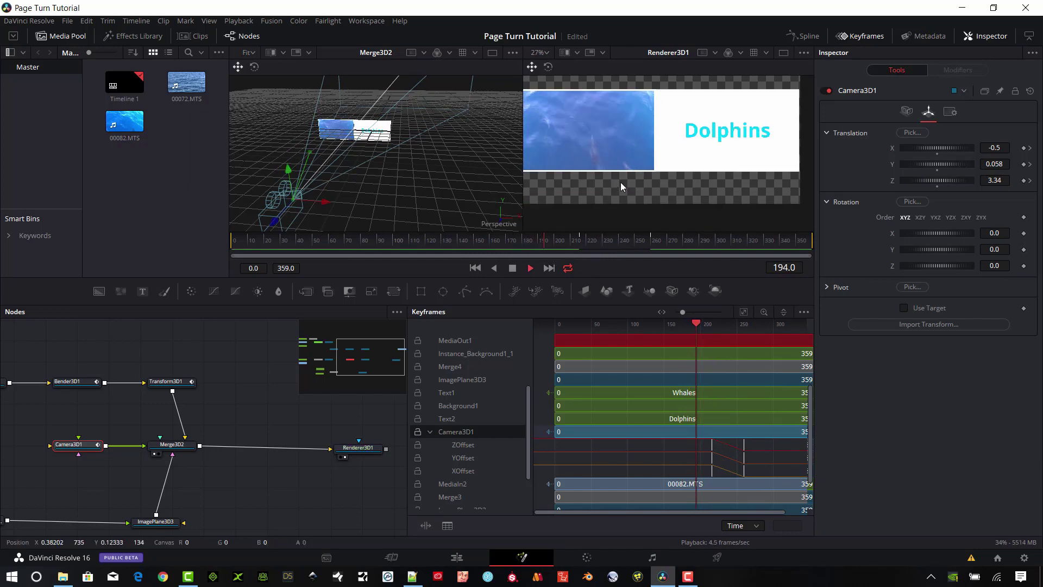
pyautogui.hotkey('shift', 'z')
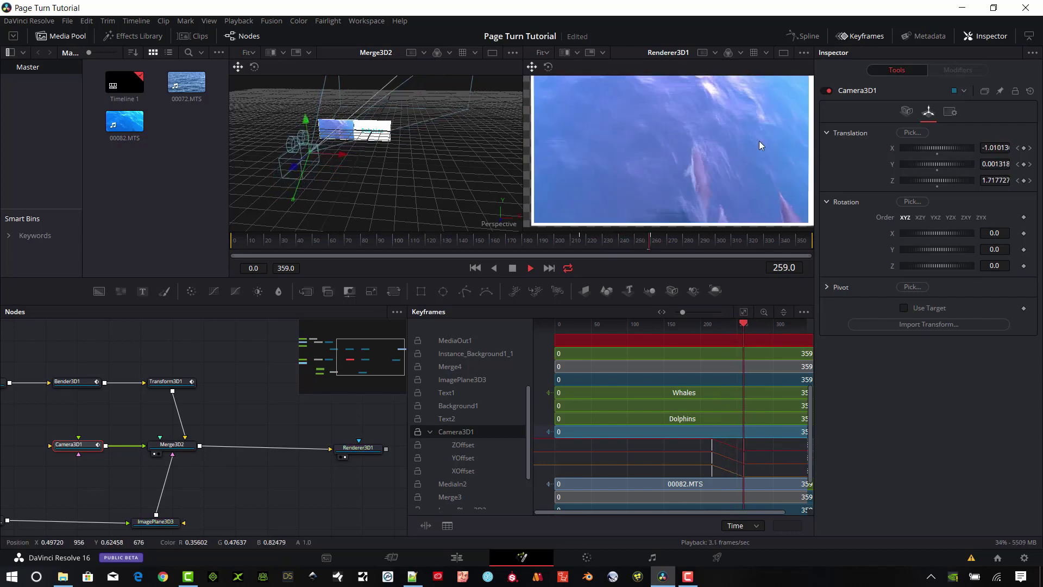
pyautogui.press('space')
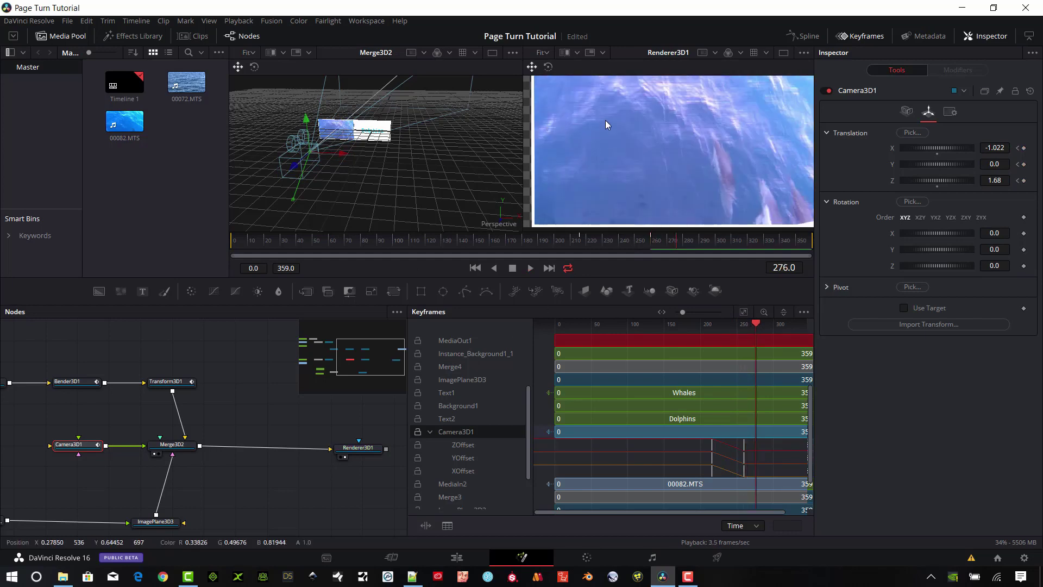